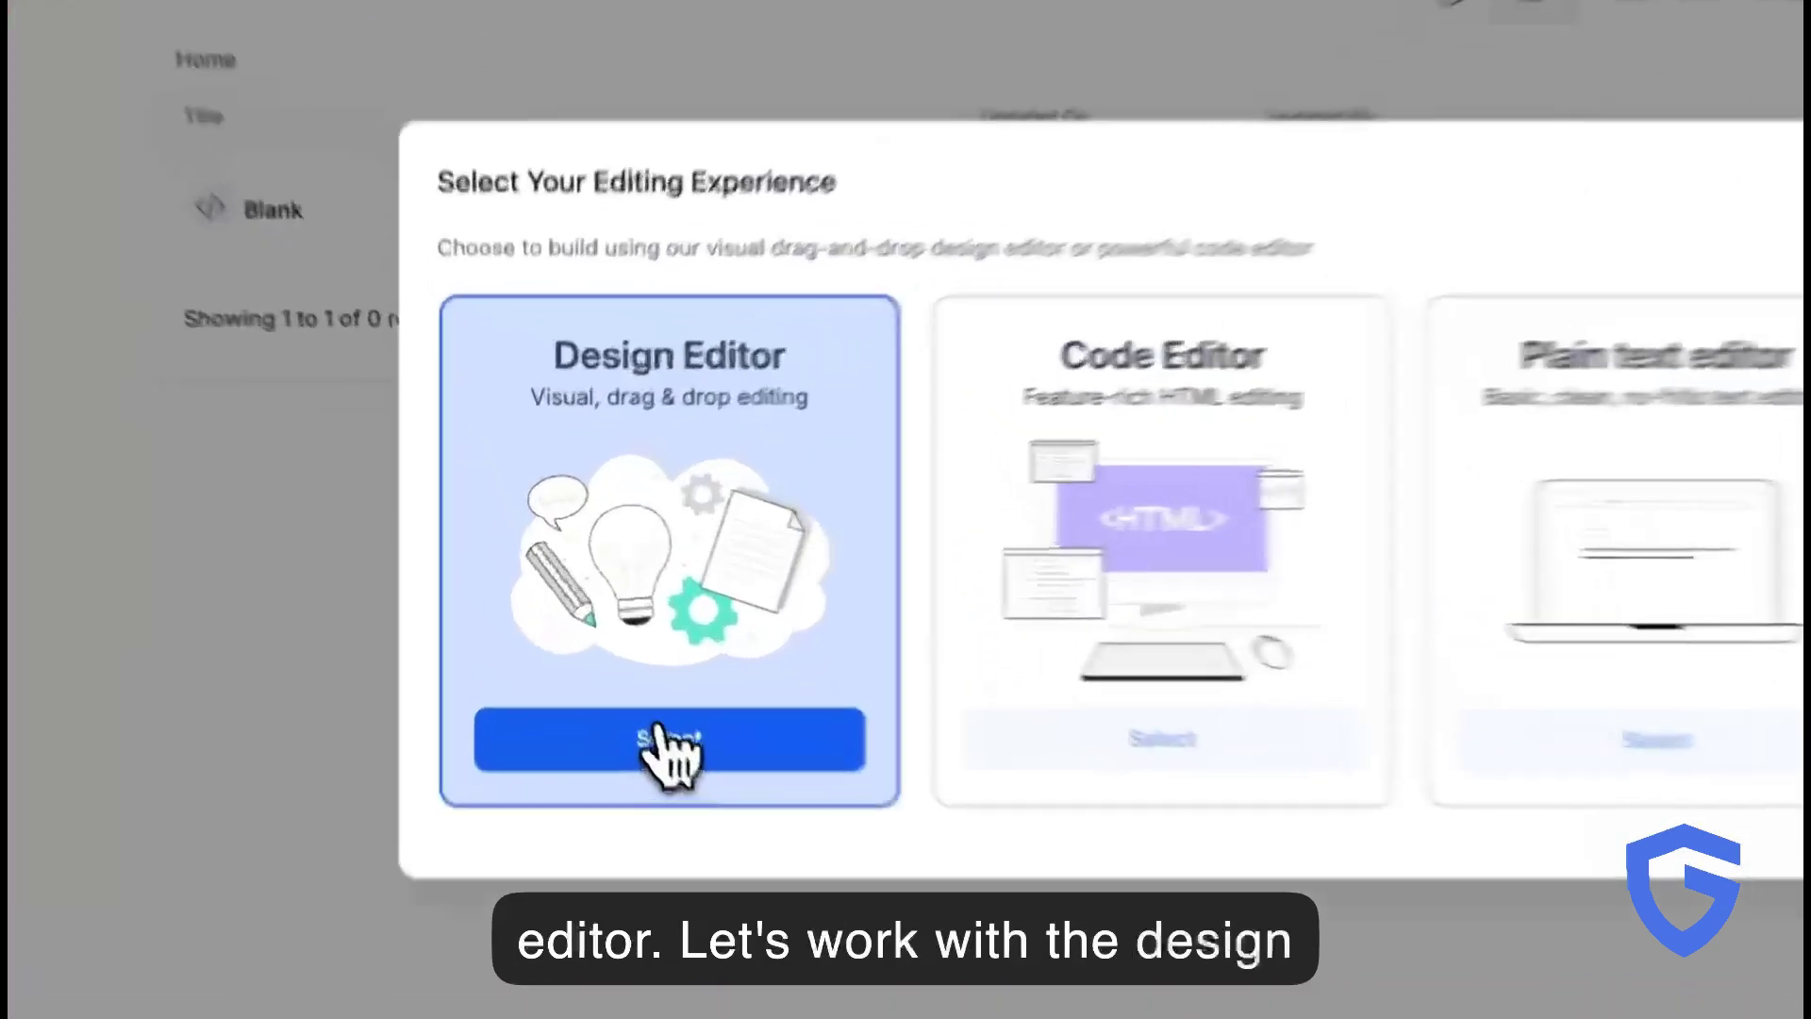
# Start the blank email in the Design Editor and review the link settings of the "View this email in browser" text
pyautogui.click(613, 652)
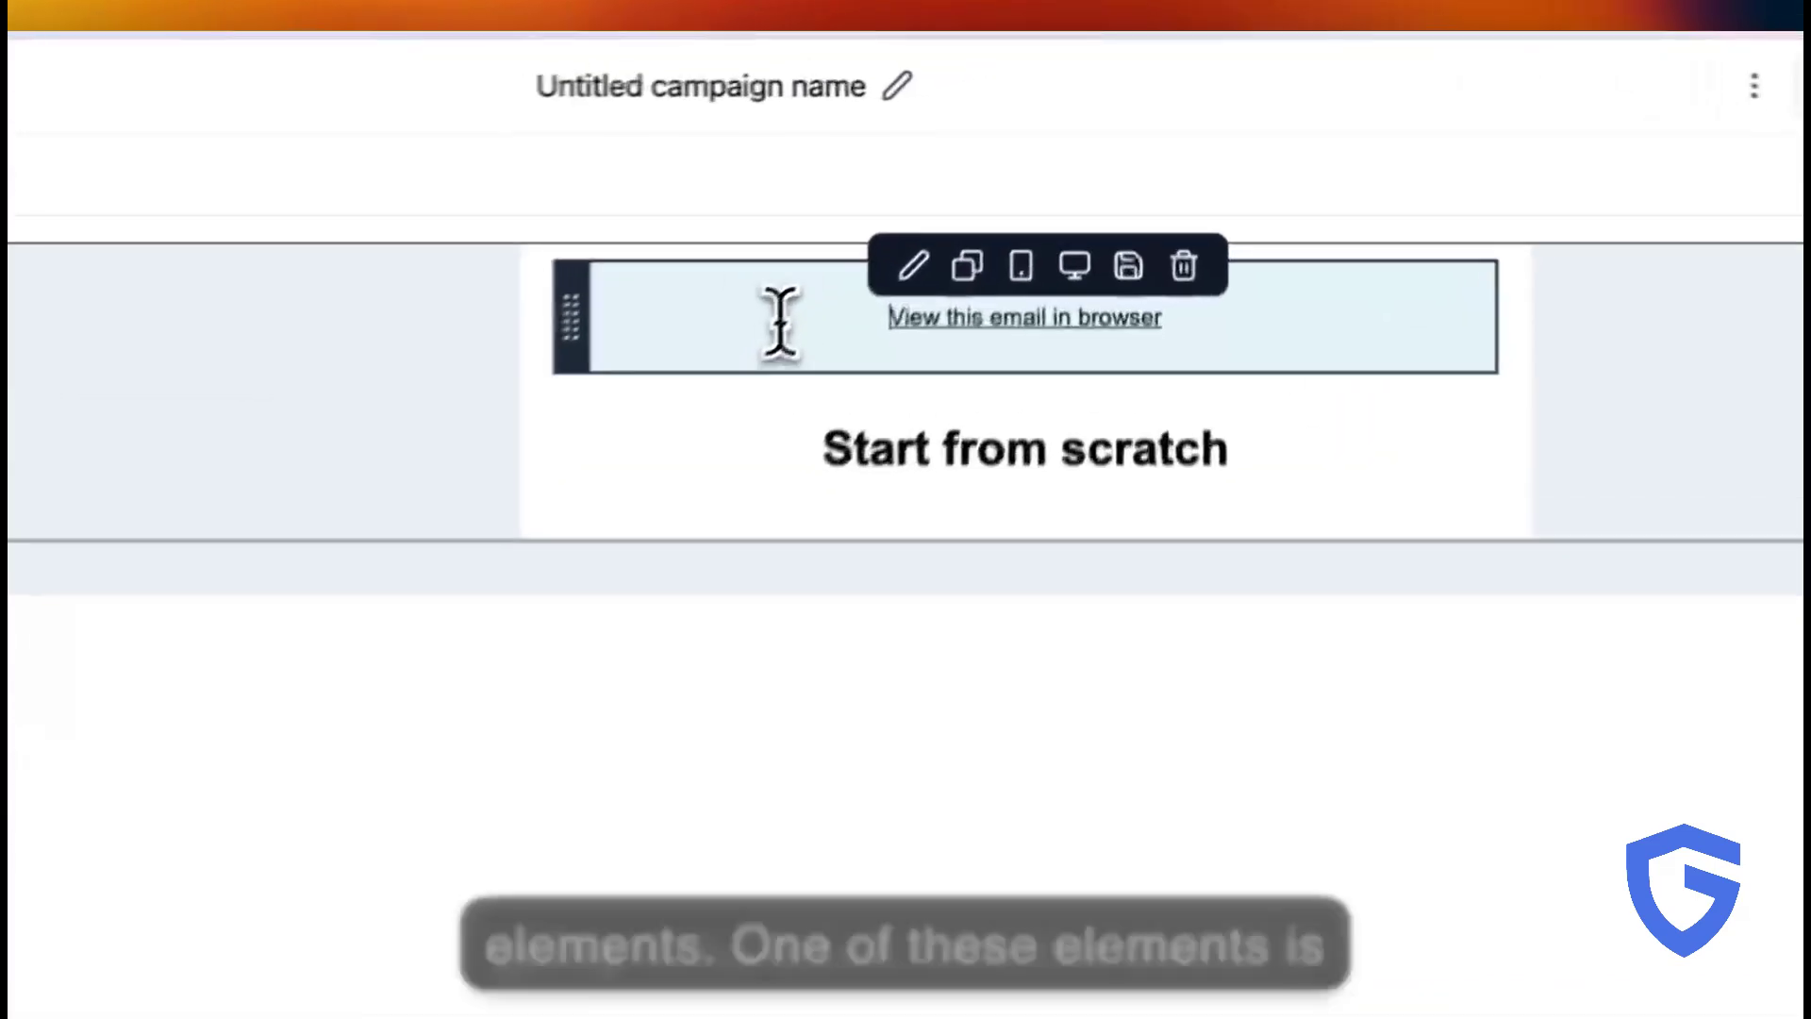
pyautogui.click(937, 195)
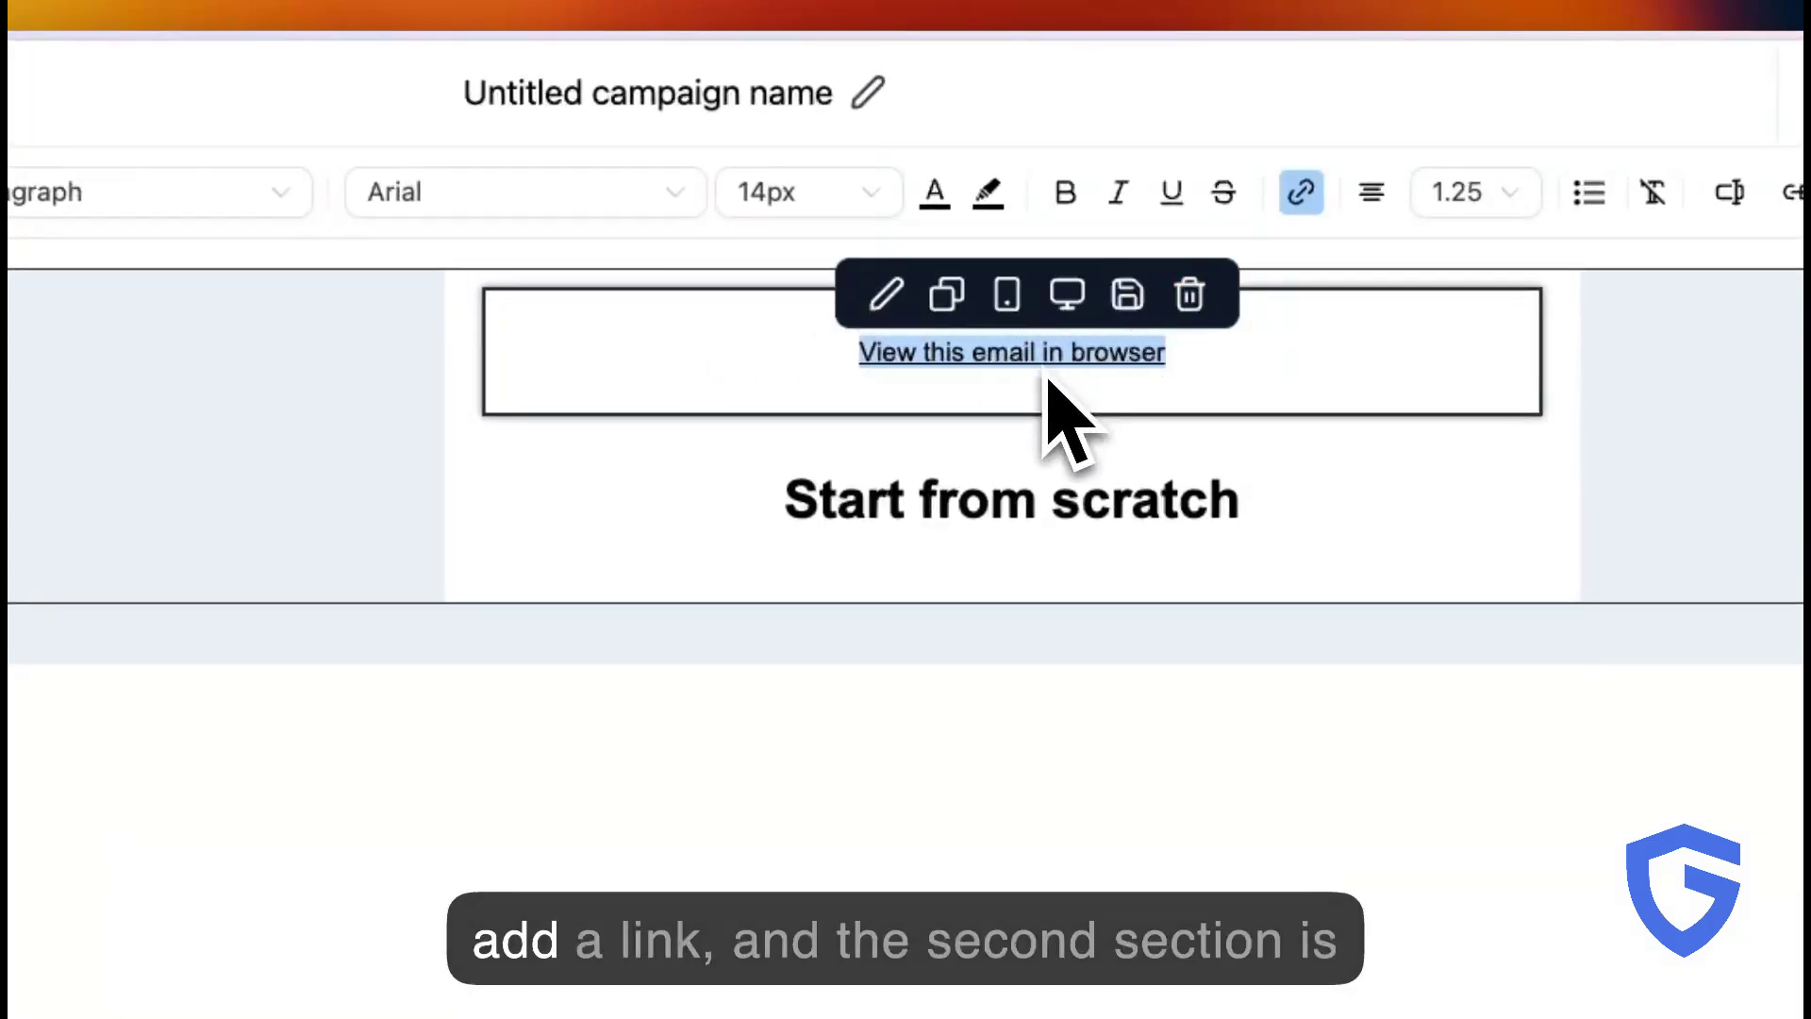
pyautogui.click(703, 517)
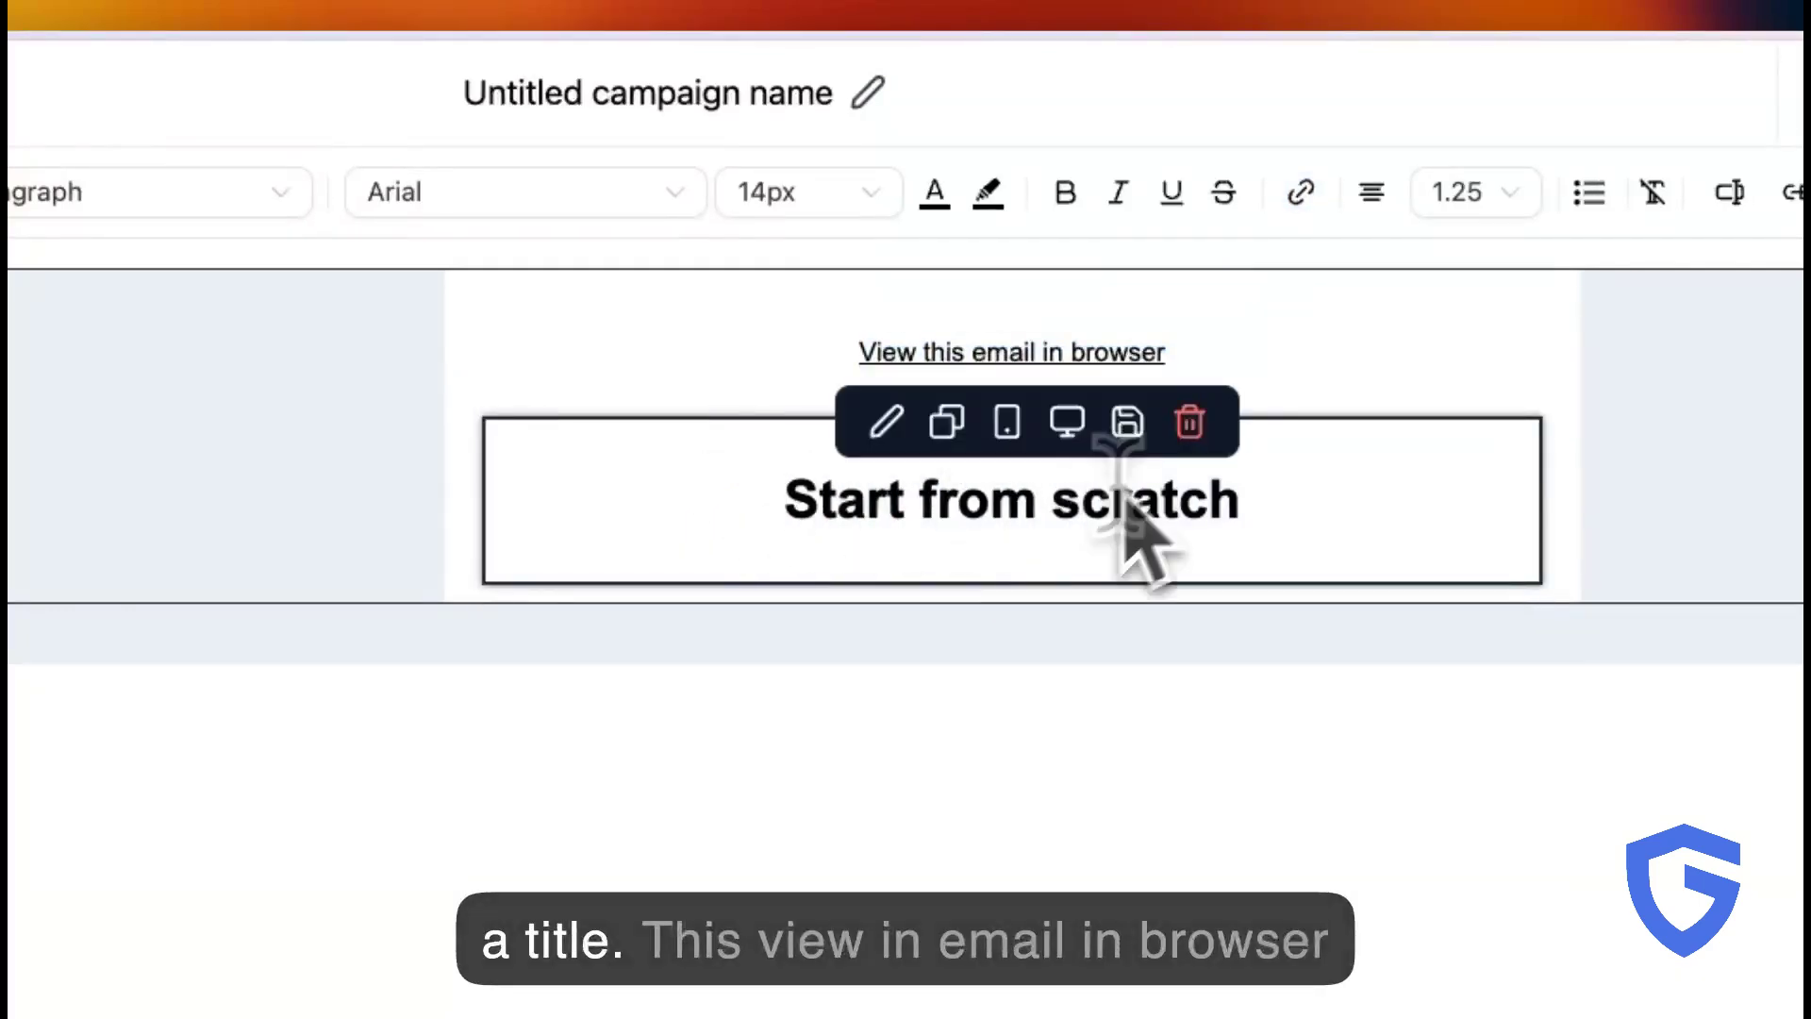
pyautogui.click(1248, 354)
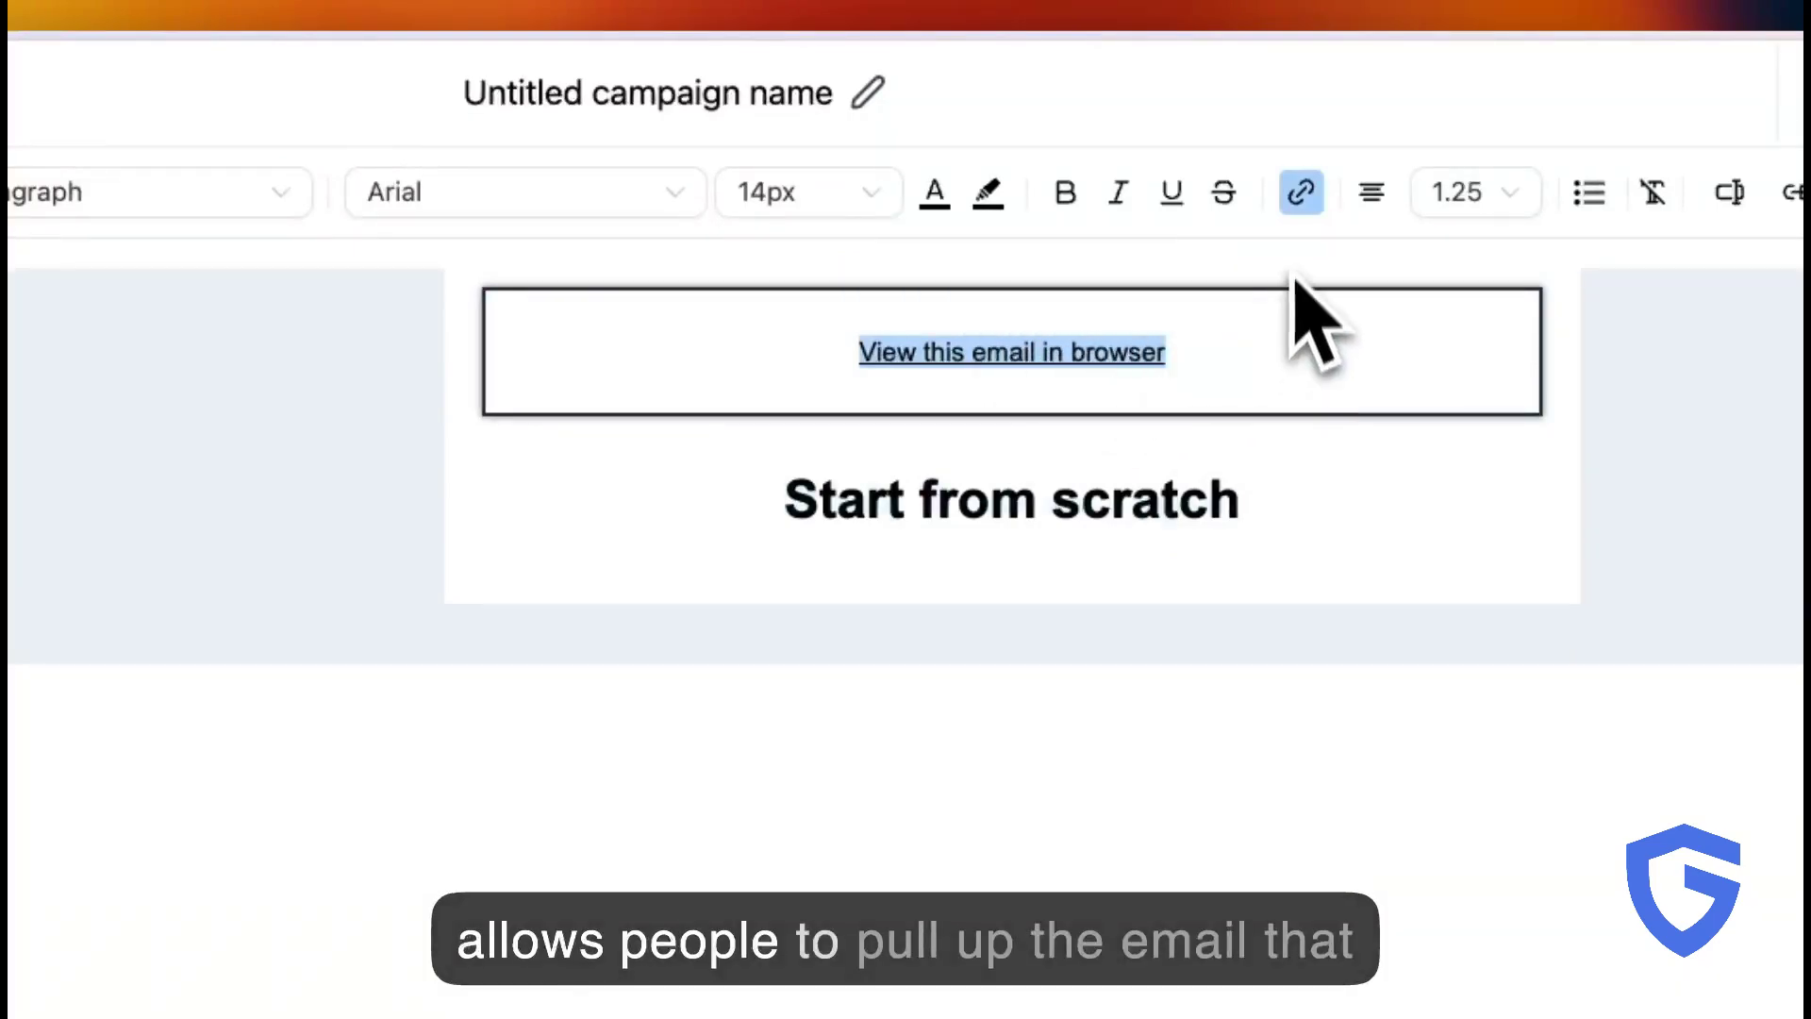
pyautogui.click(1302, 194)
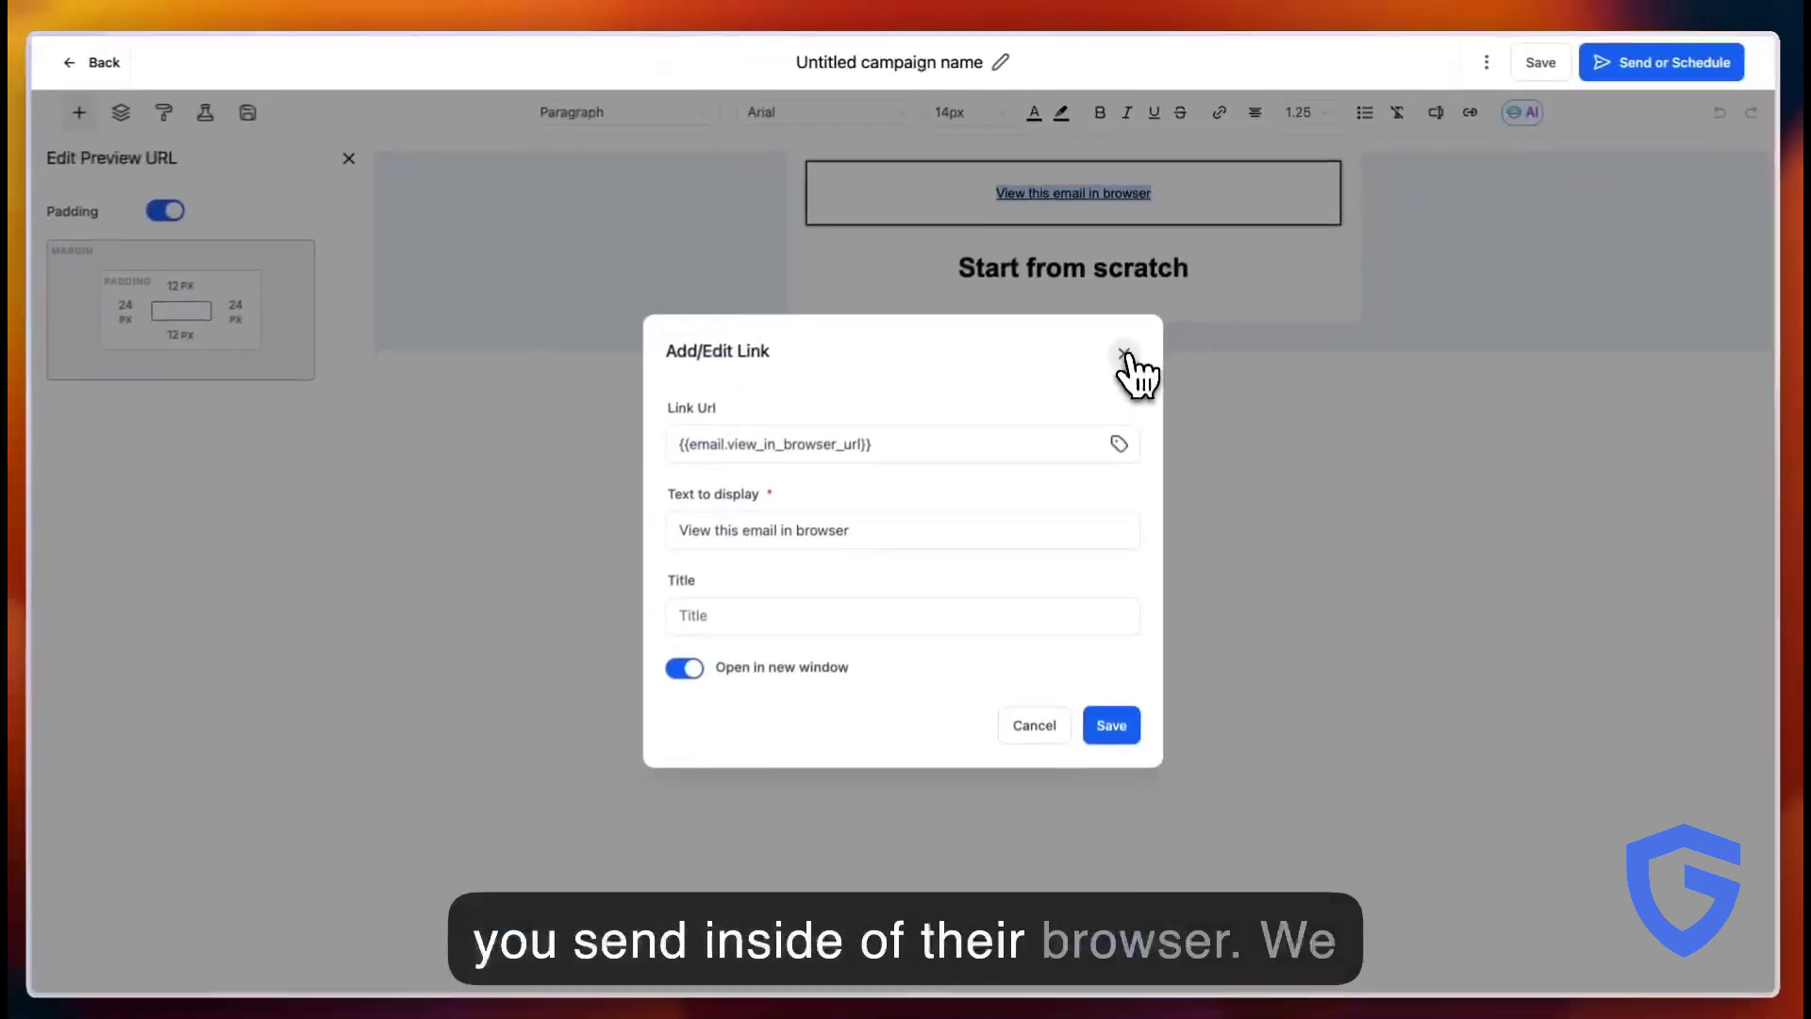
pyautogui.click(1126, 354)
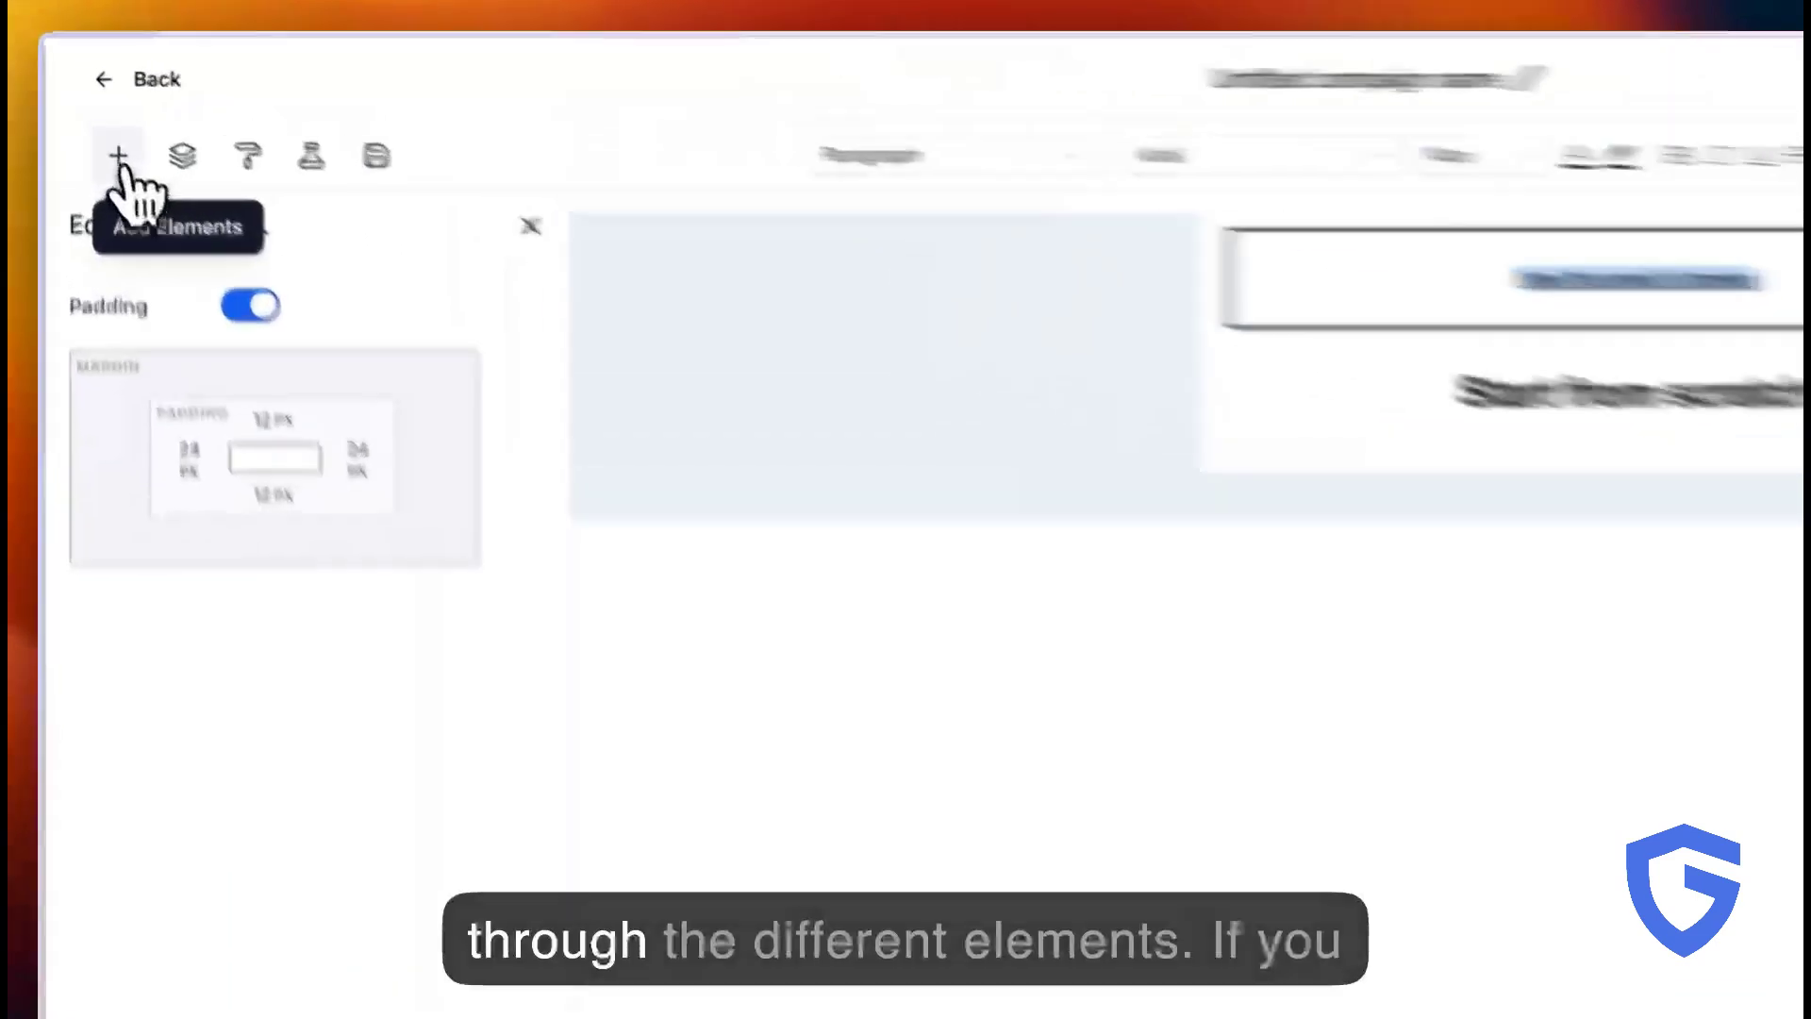
# Add a Text element between the "View this email in browser" link and the "Start from scratch" title
pyautogui.click(90, 111)
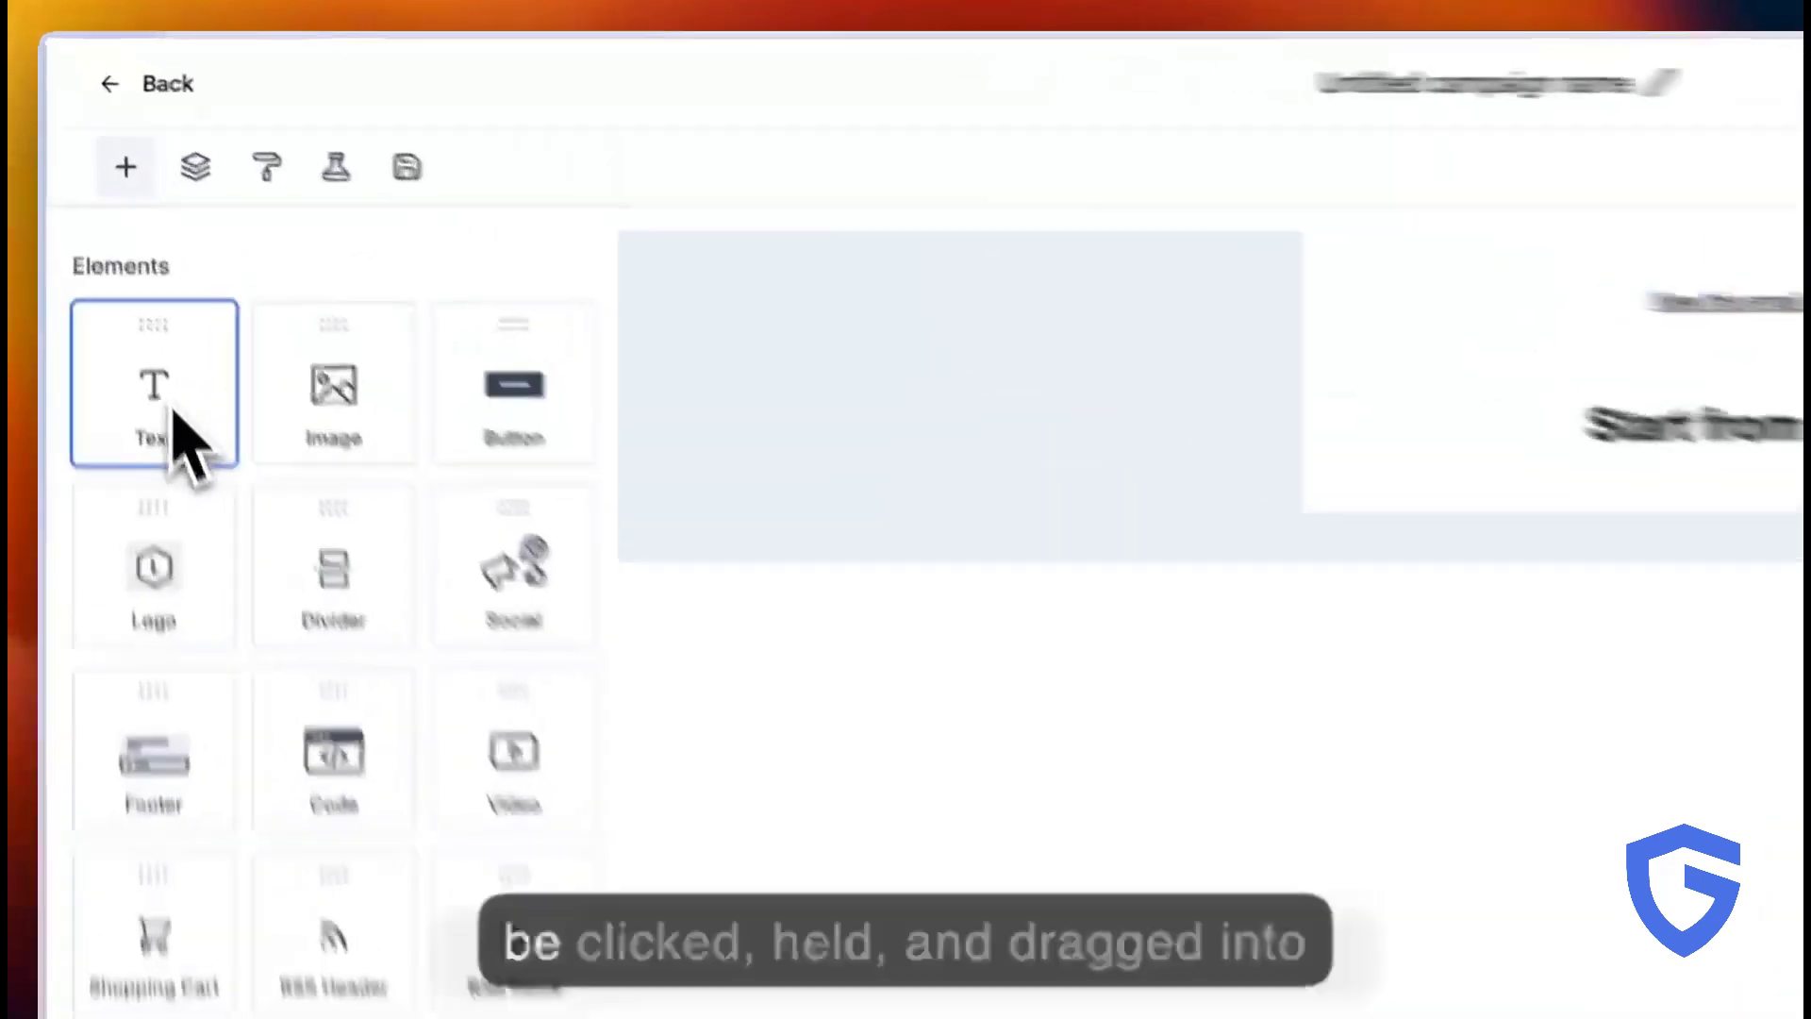
pyautogui.moveTo(122, 253); pyautogui.dragTo(183, 254)
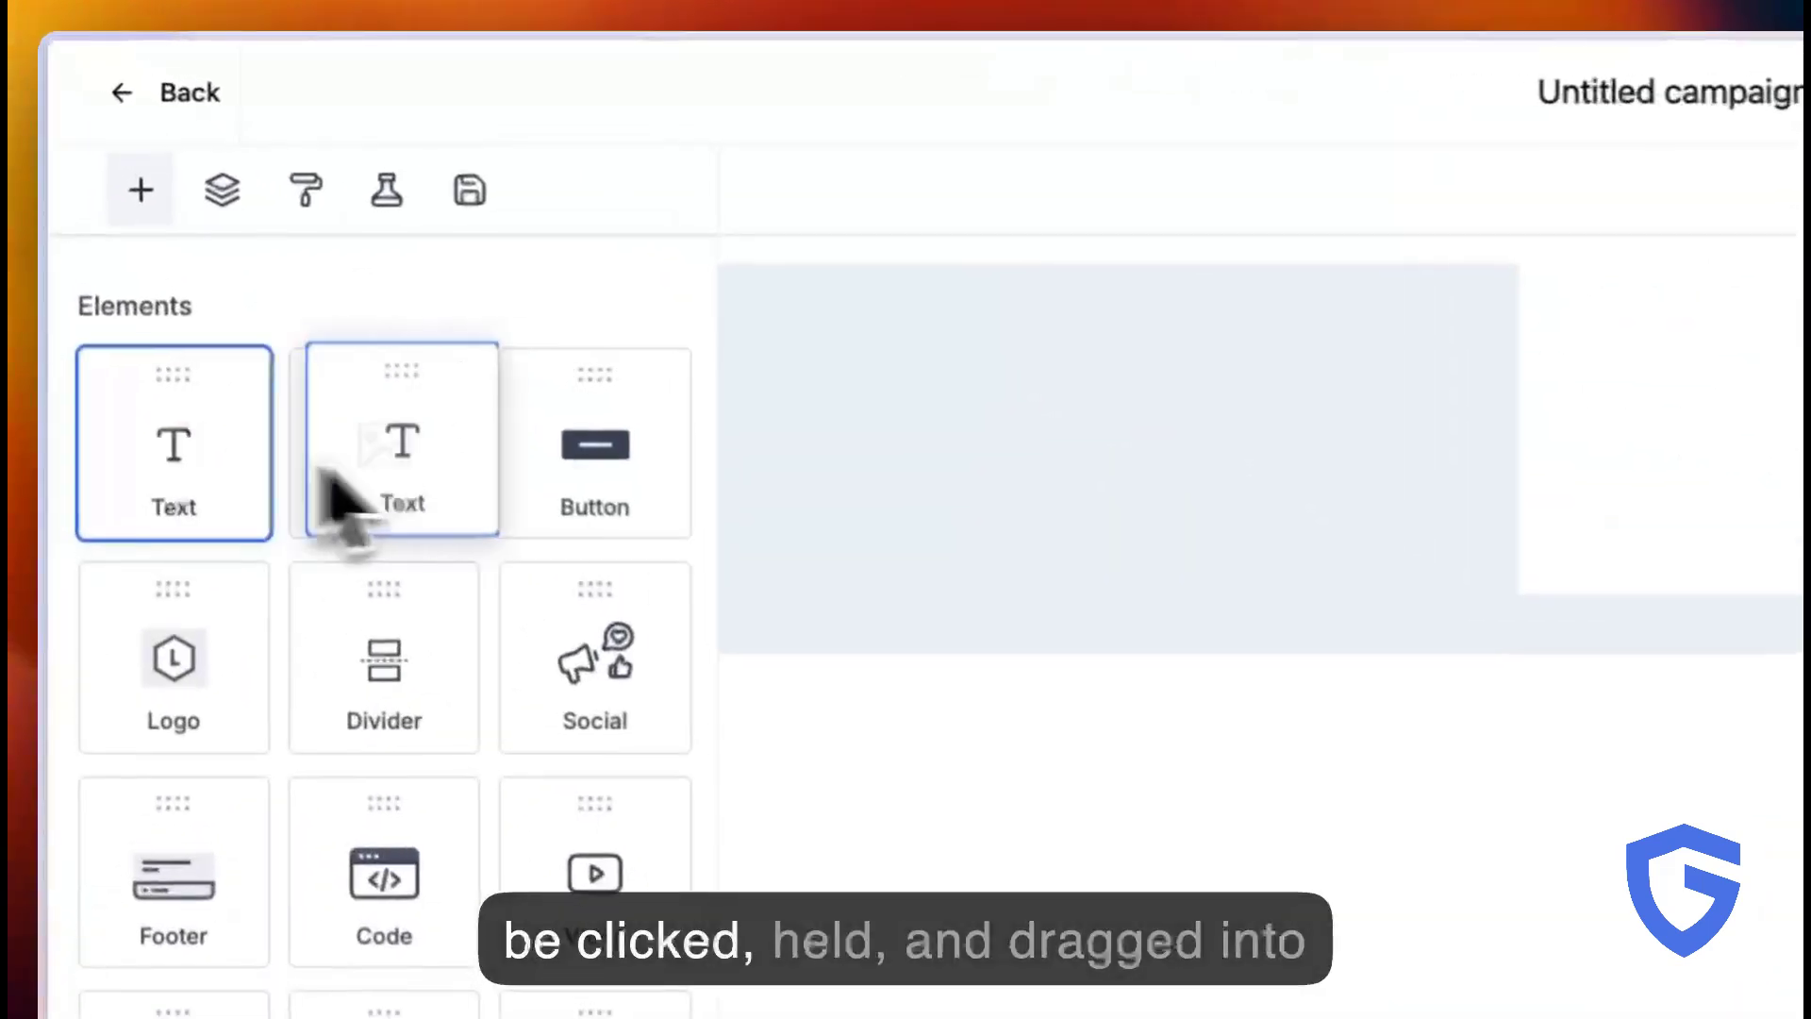
pyautogui.moveTo(326, 469); pyautogui.dragTo(1757, 536)
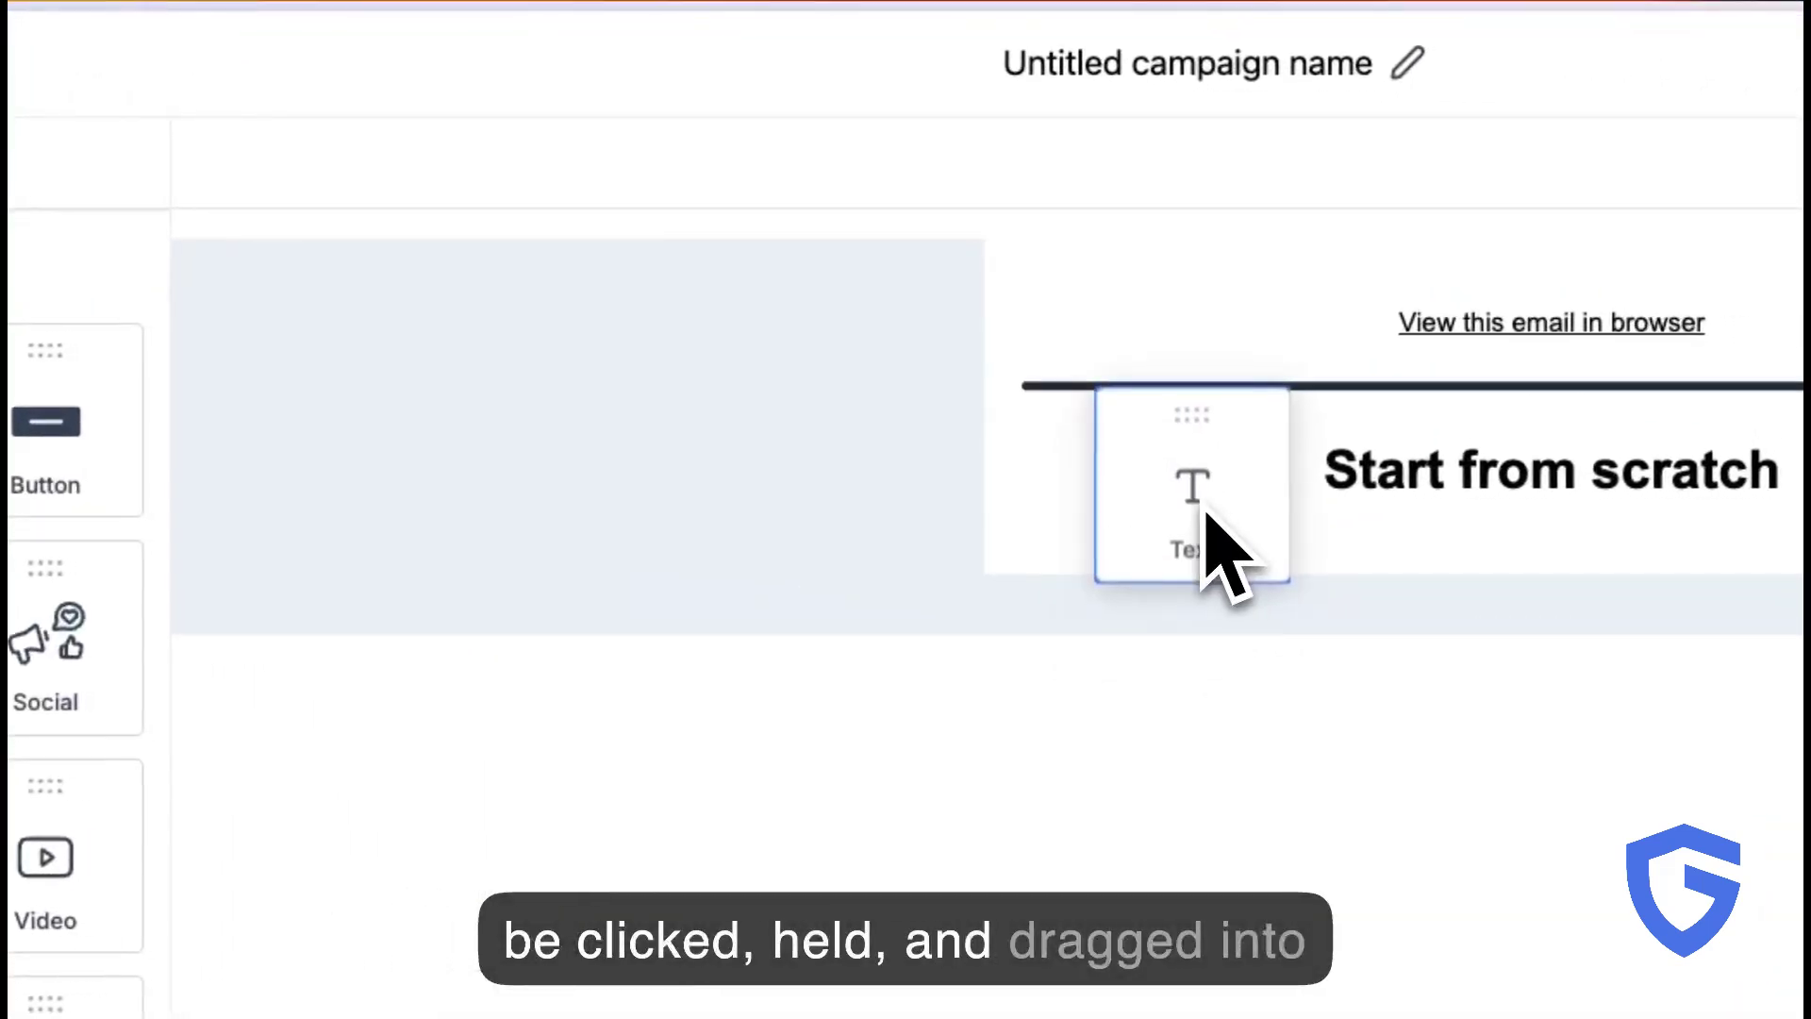
pyautogui.moveTo(1207, 513); pyautogui.dragTo(1207, 512)
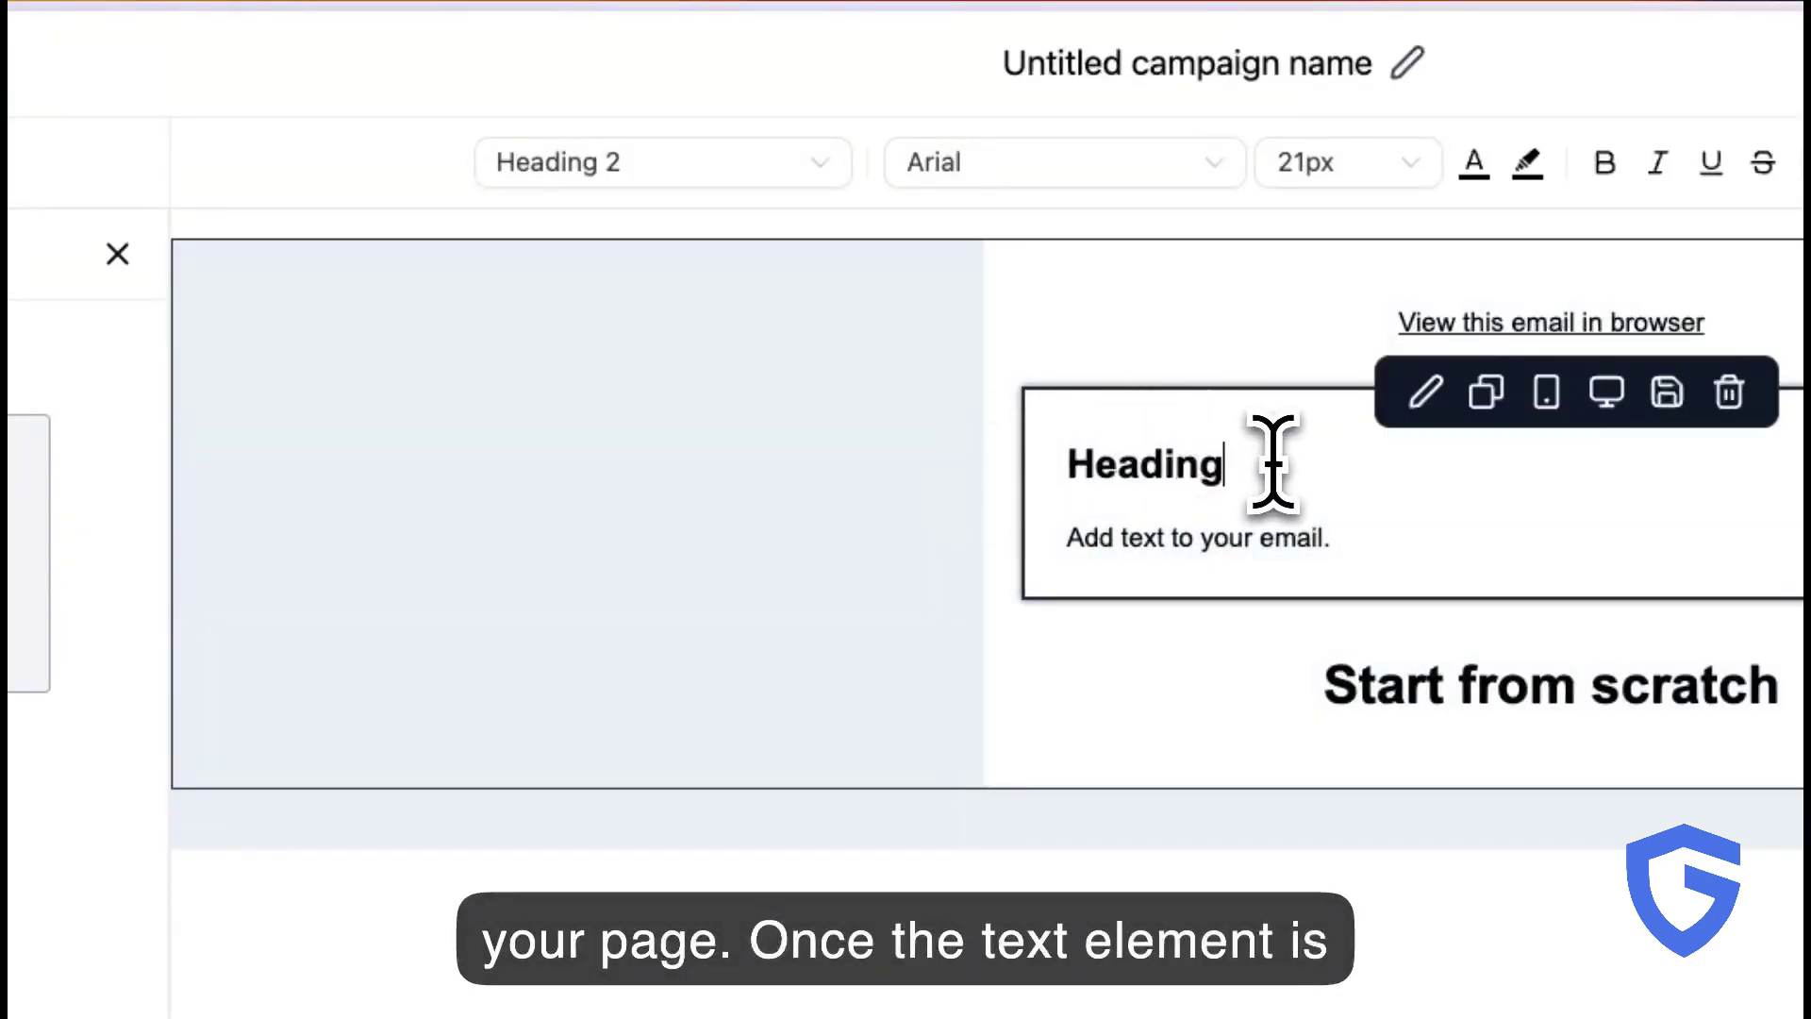
# Look through the heading type, font, font size and line height options for the word "Heading" in the text element
pyautogui.doubleClick(1131, 466)
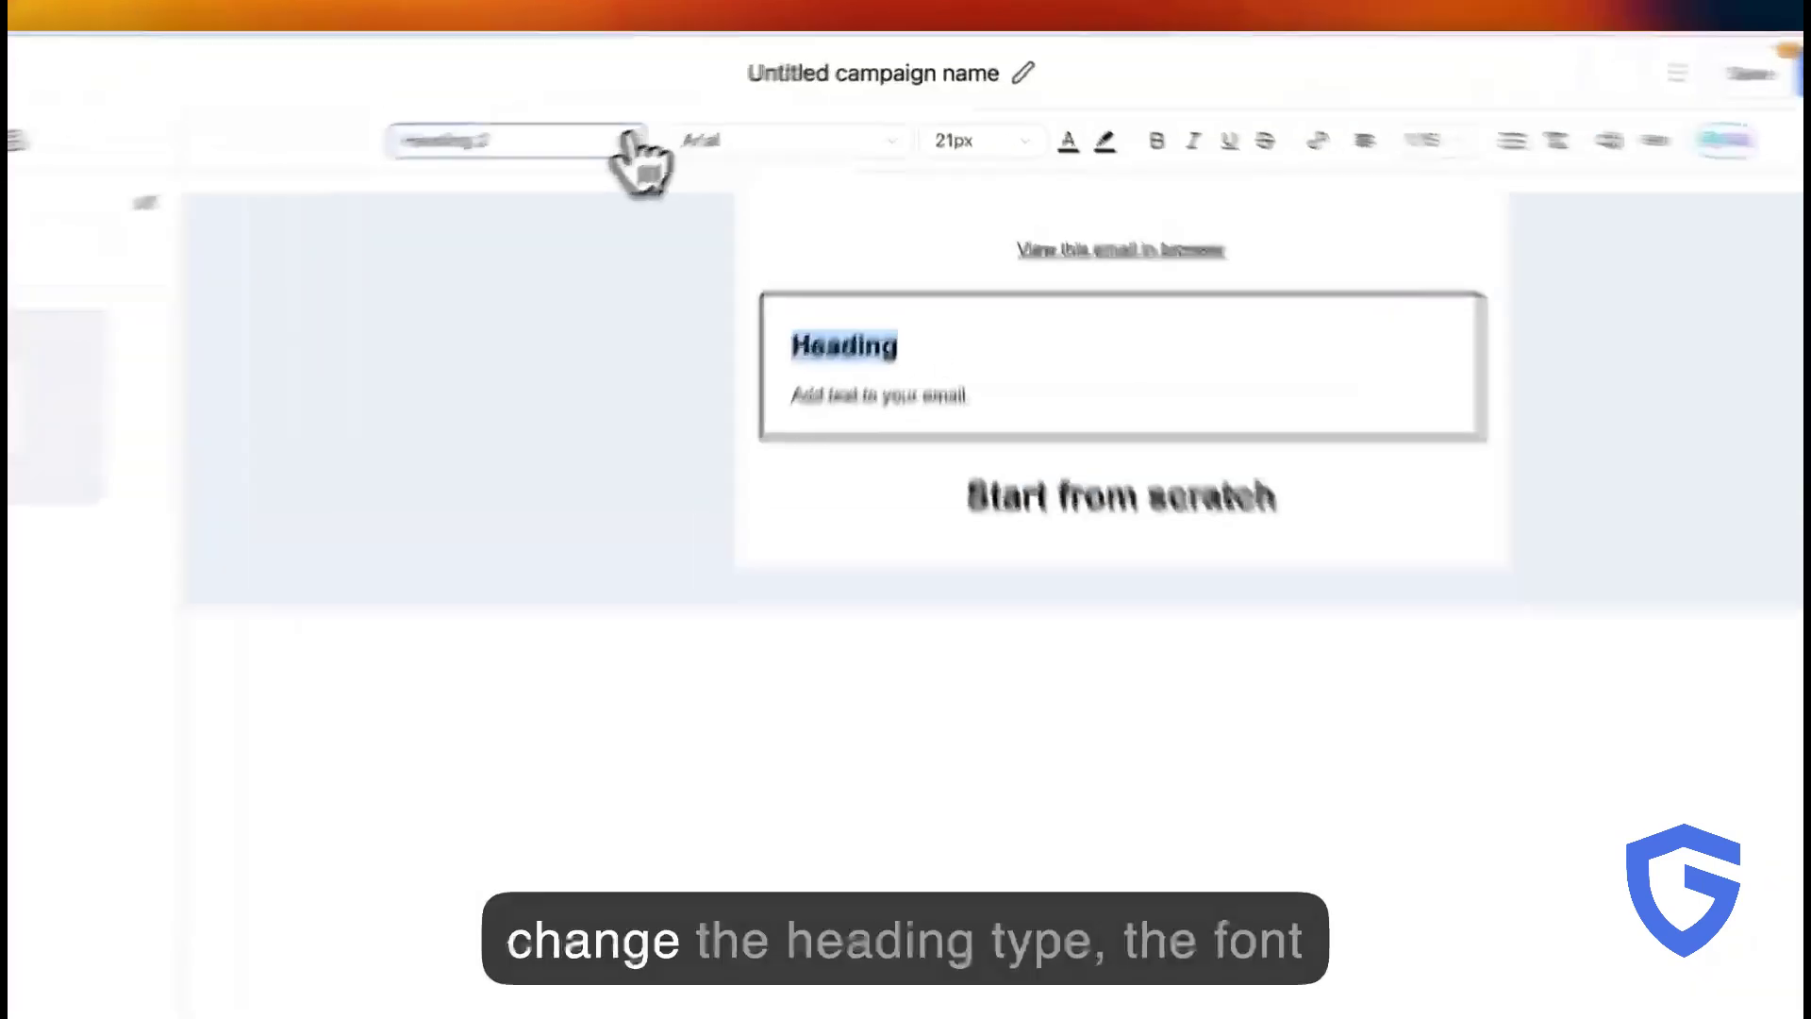
pyautogui.click(707, 111)
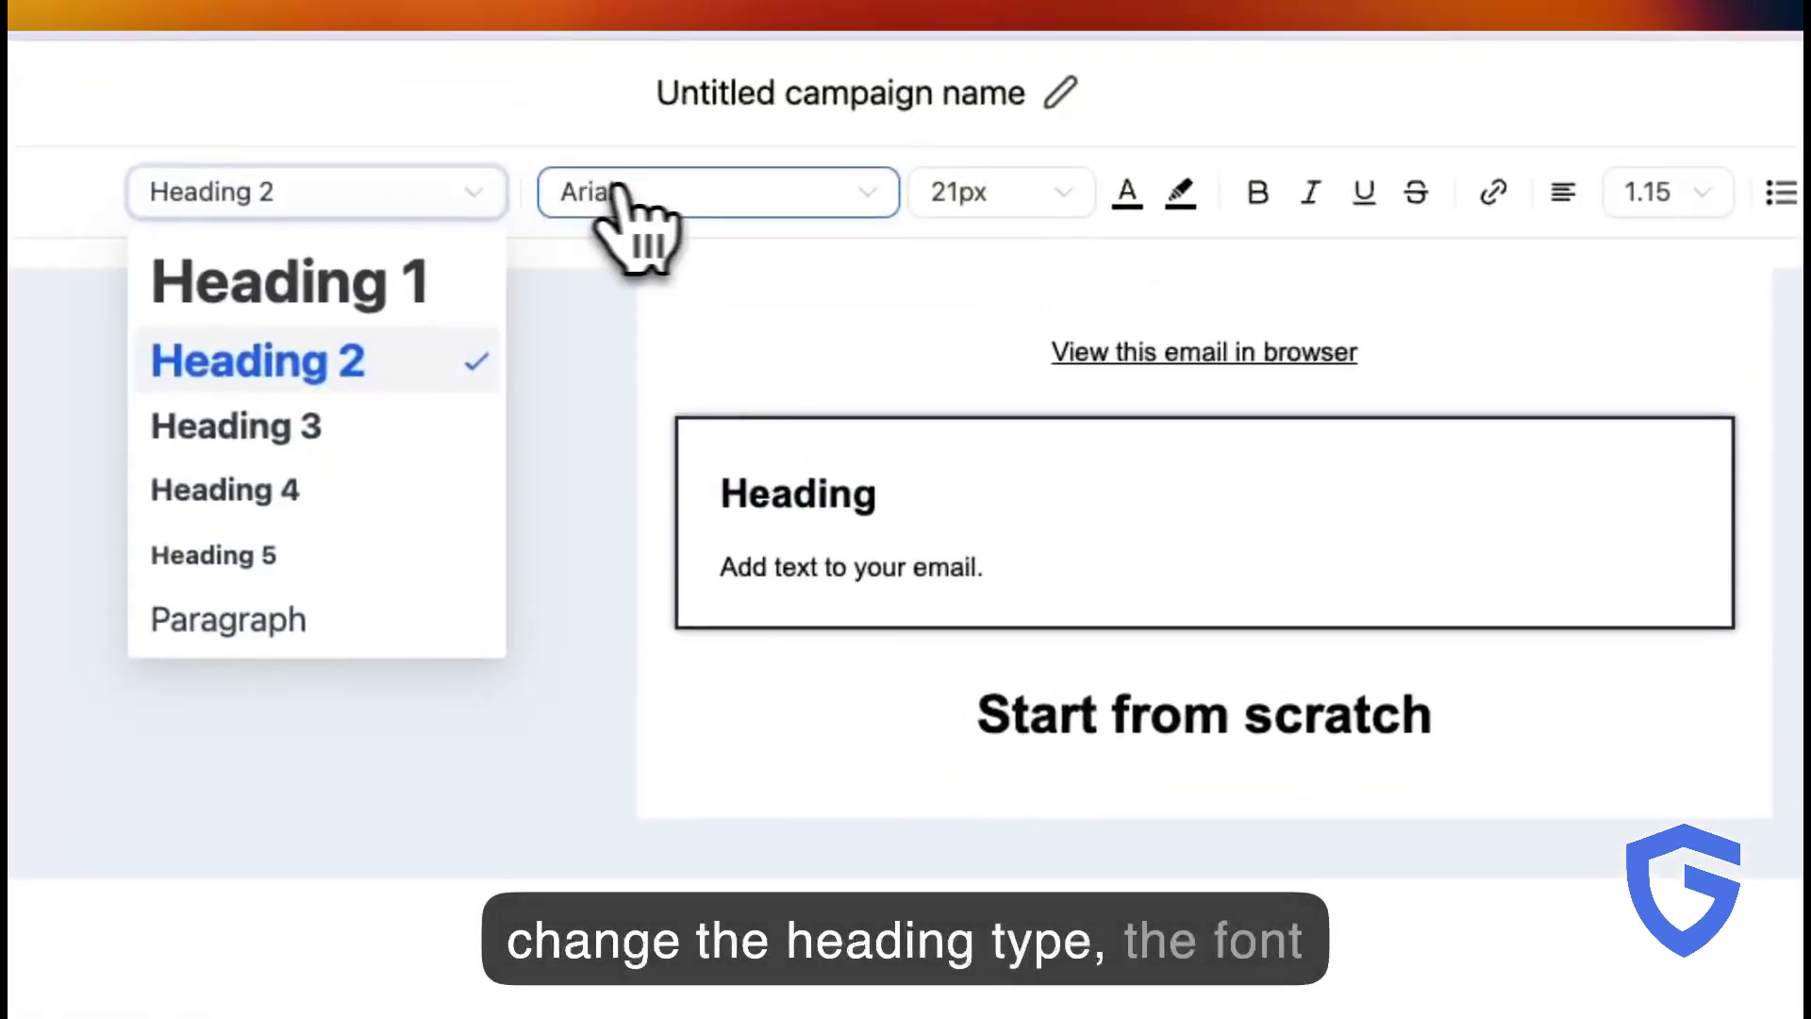
pyautogui.click(784, 186)
pyautogui.click(1055, 195)
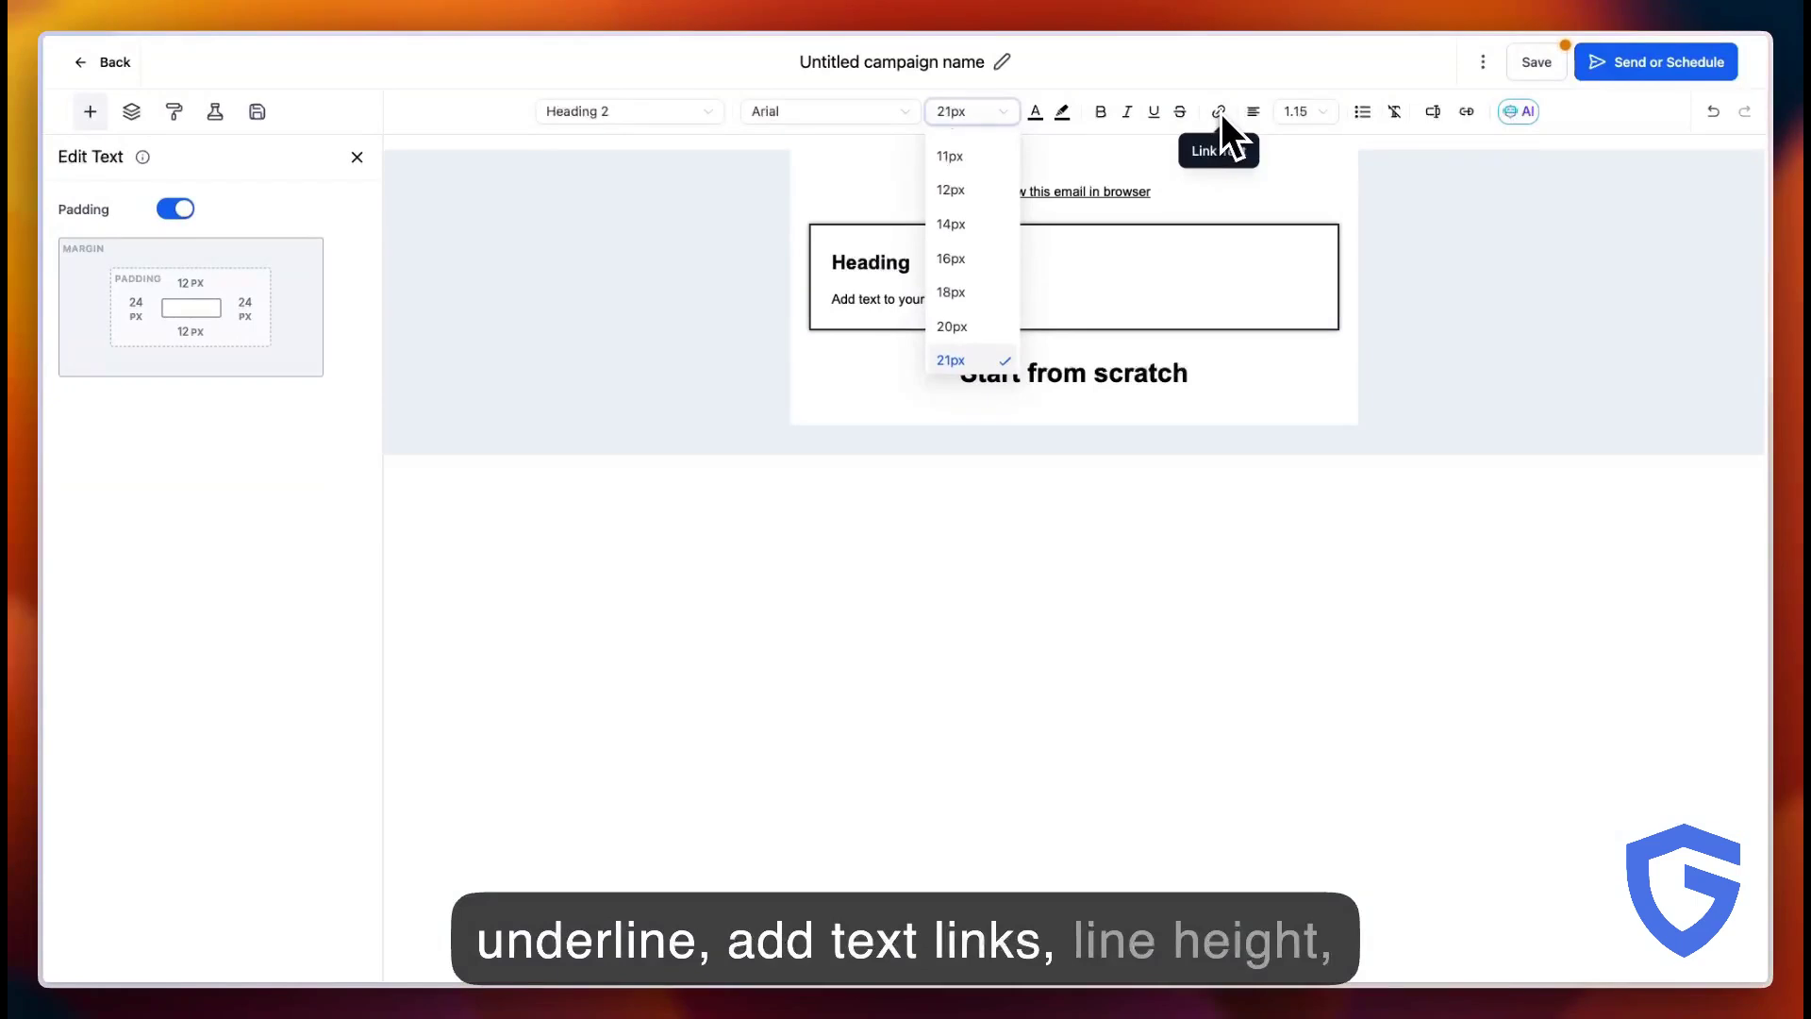
pyautogui.click(1320, 111)
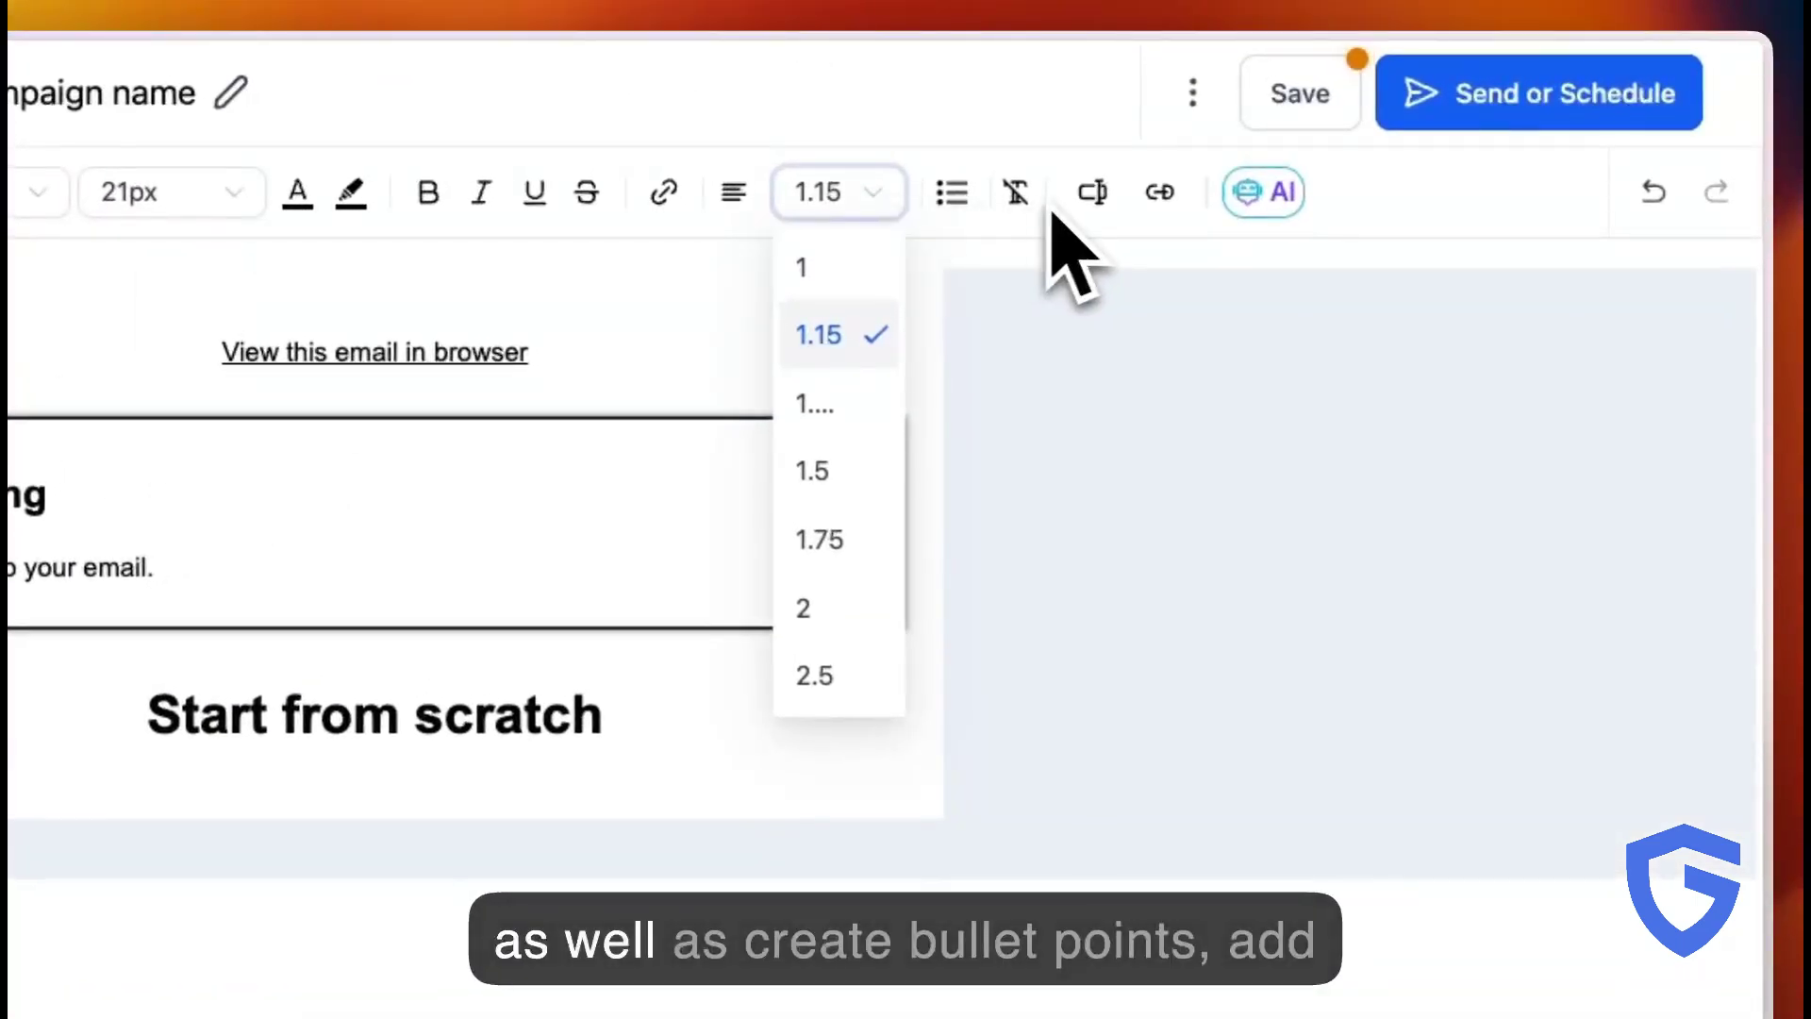
pyautogui.click(951, 193)
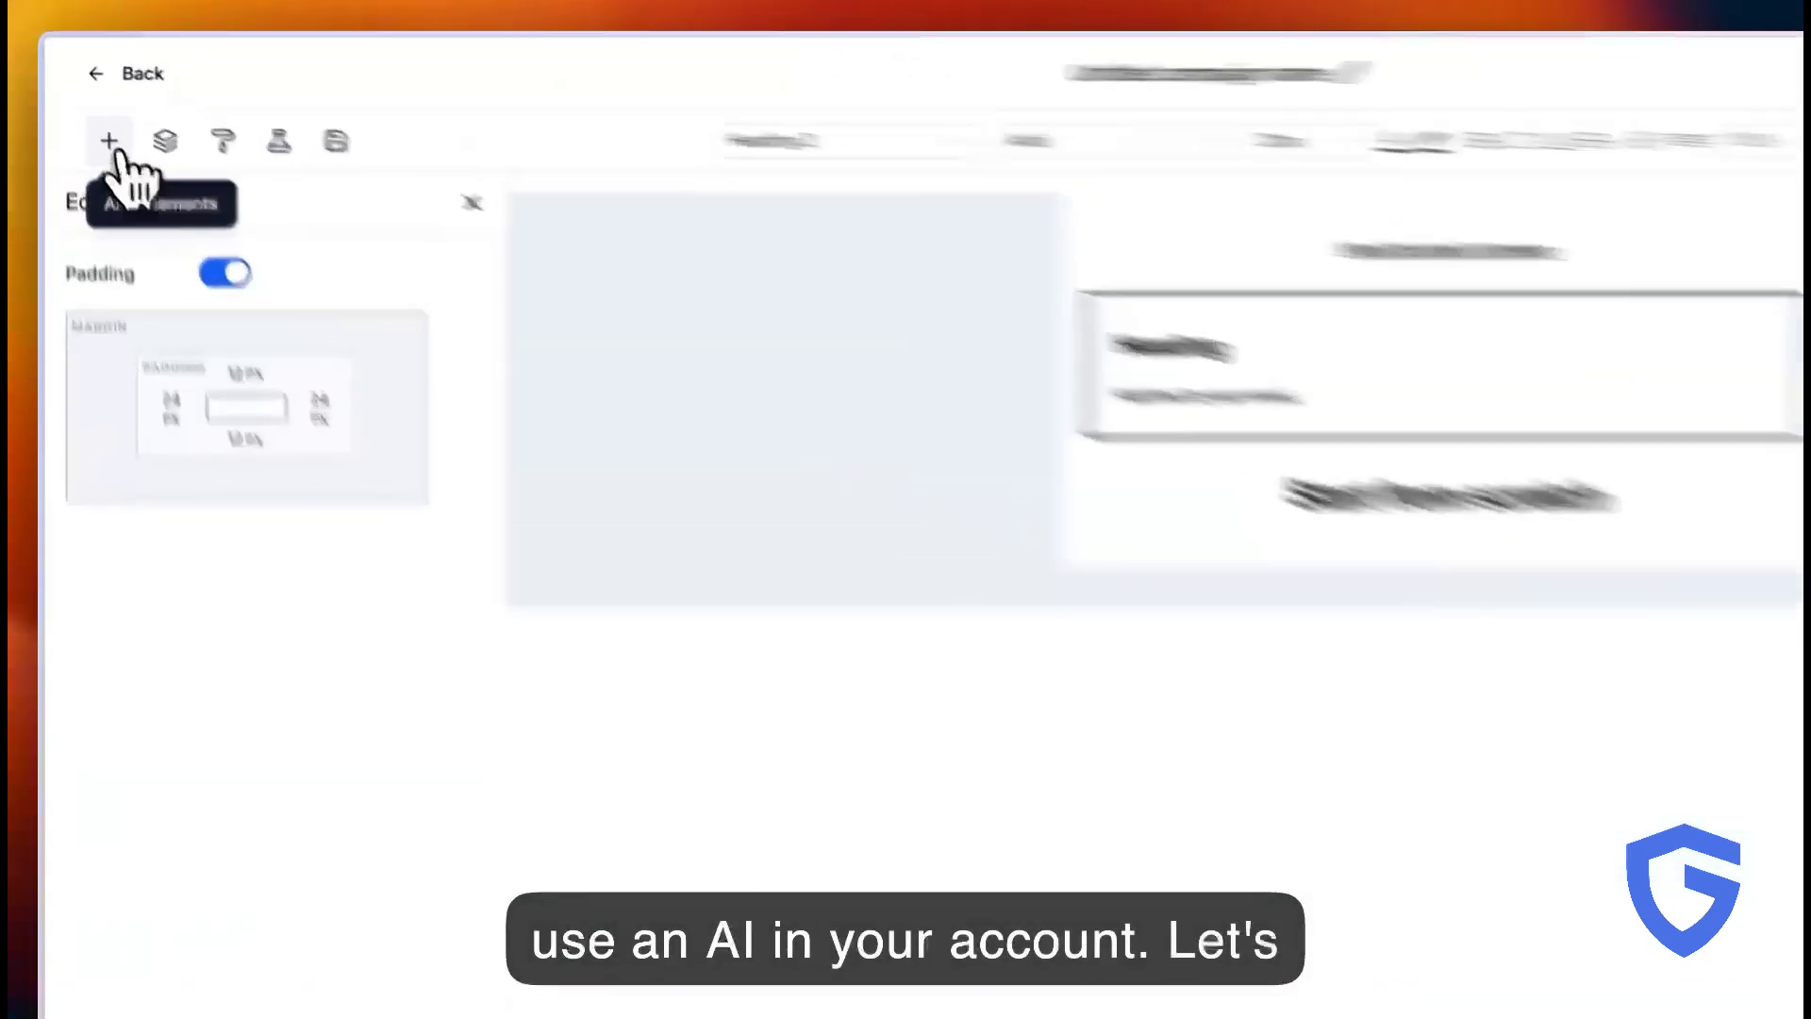
# Add an Image element below the text element and shrink it to 352.61 wide by 157.32 high
pyautogui.click(110, 143)
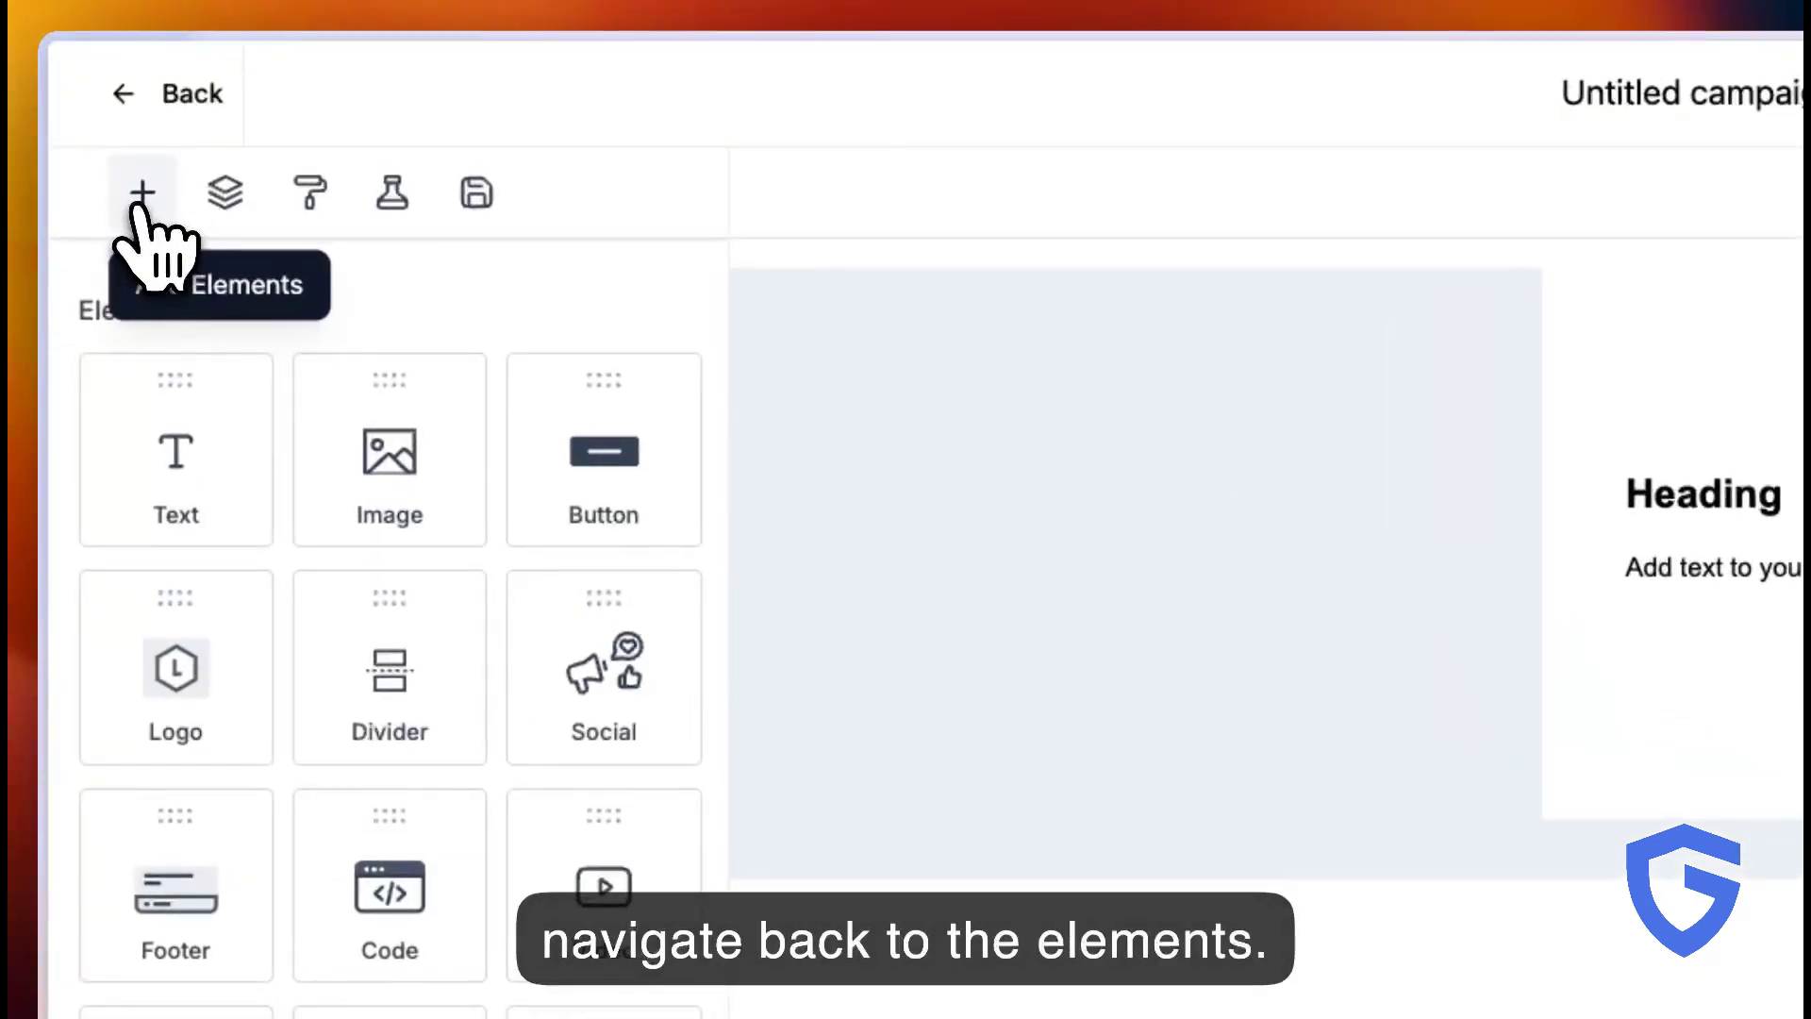
pyautogui.moveTo(382, 451); pyautogui.dragTo(1724, 601)
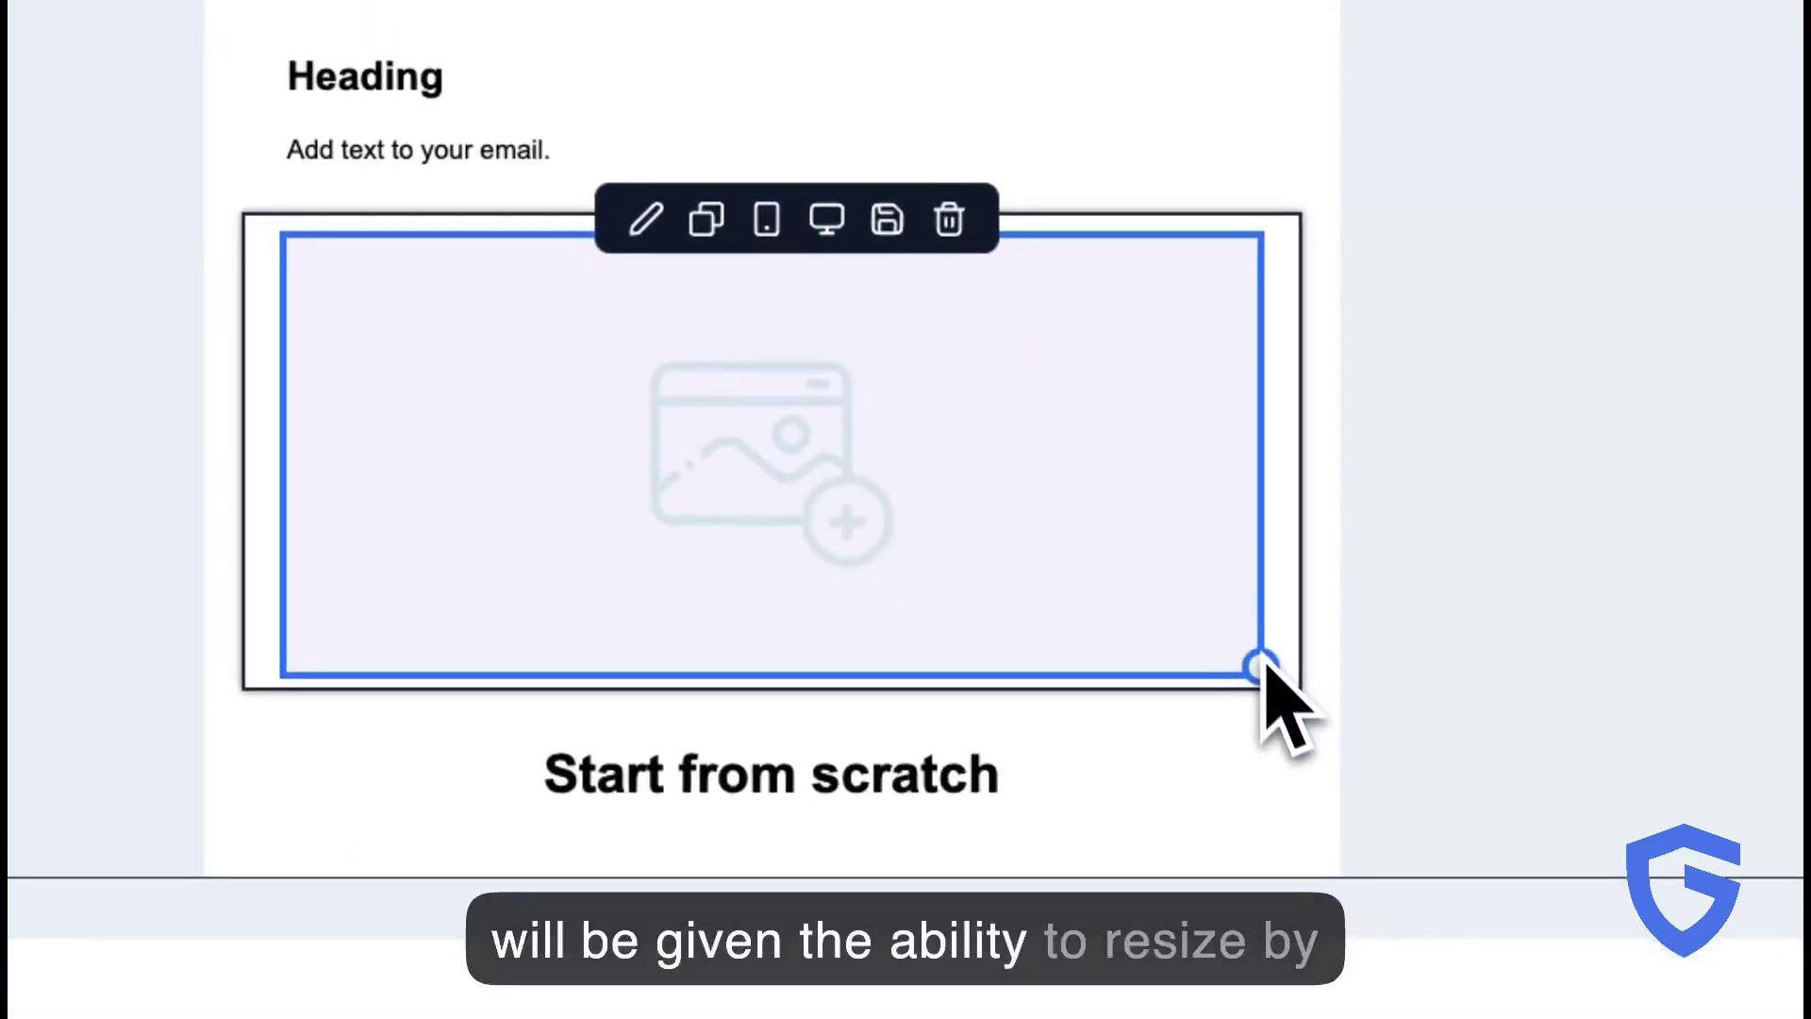
pyautogui.moveTo(1269, 668); pyautogui.dragTo(998, 438)
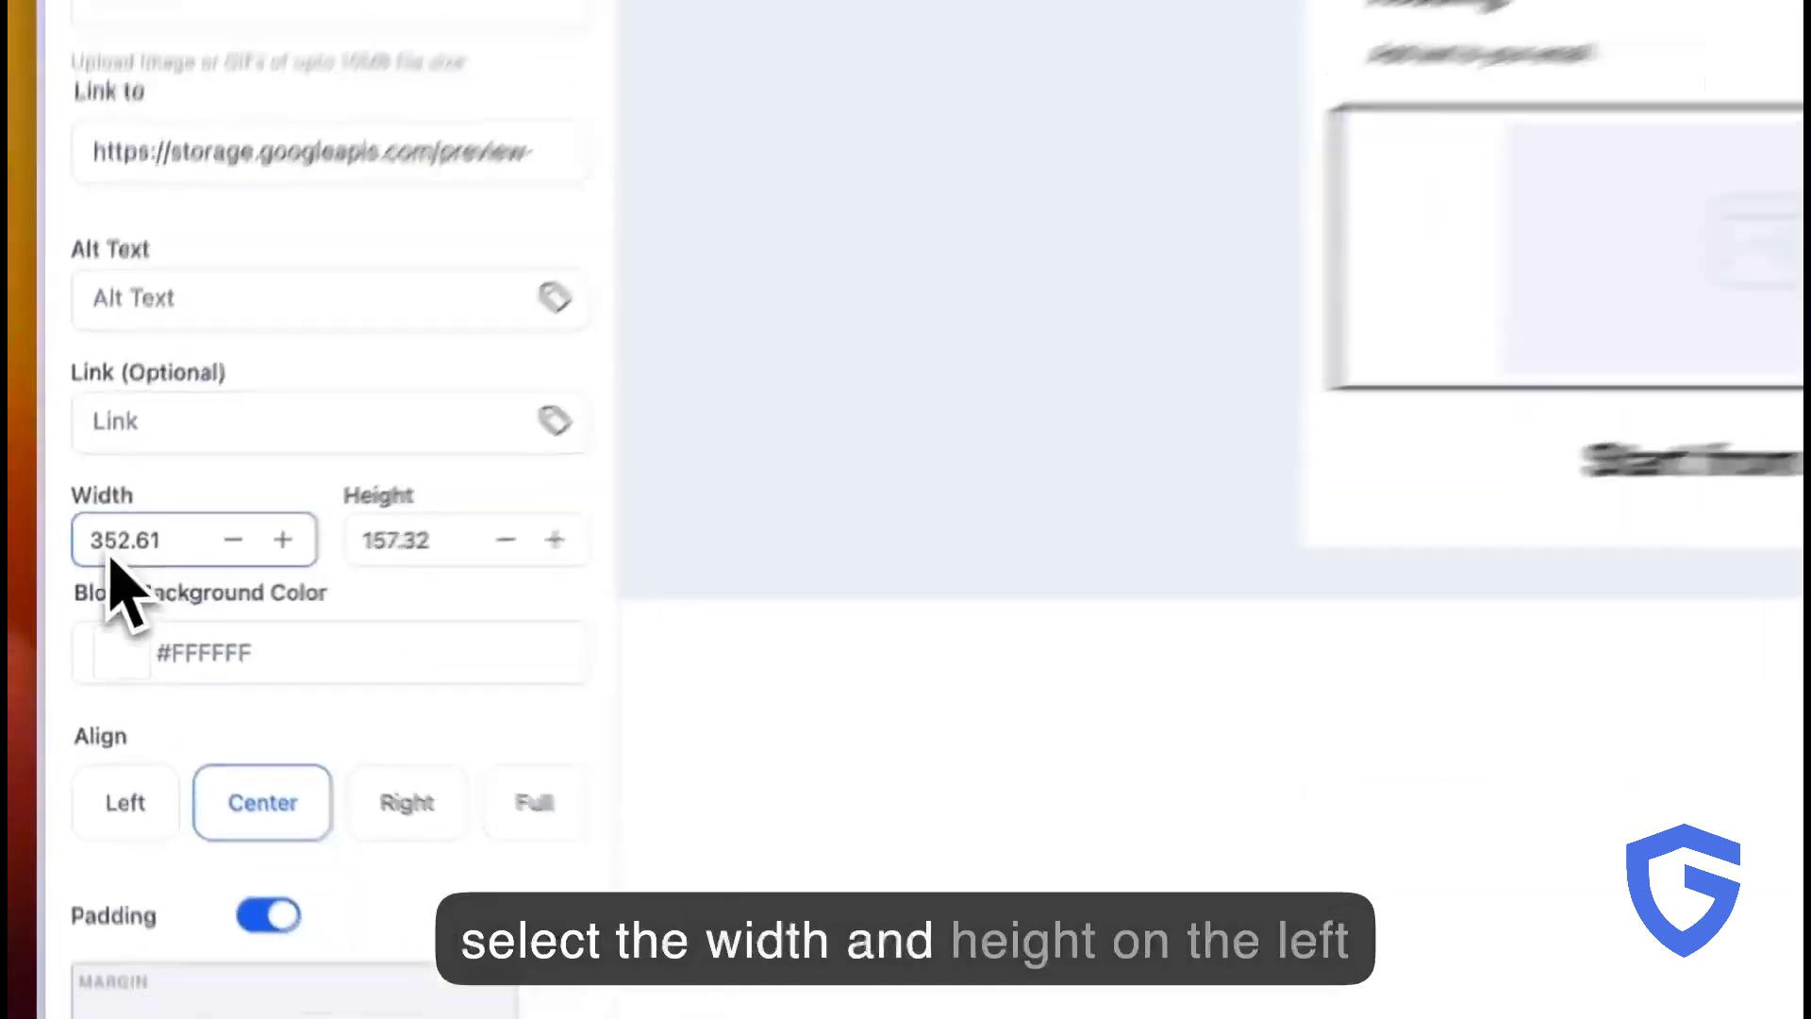
pyautogui.click(479, 549)
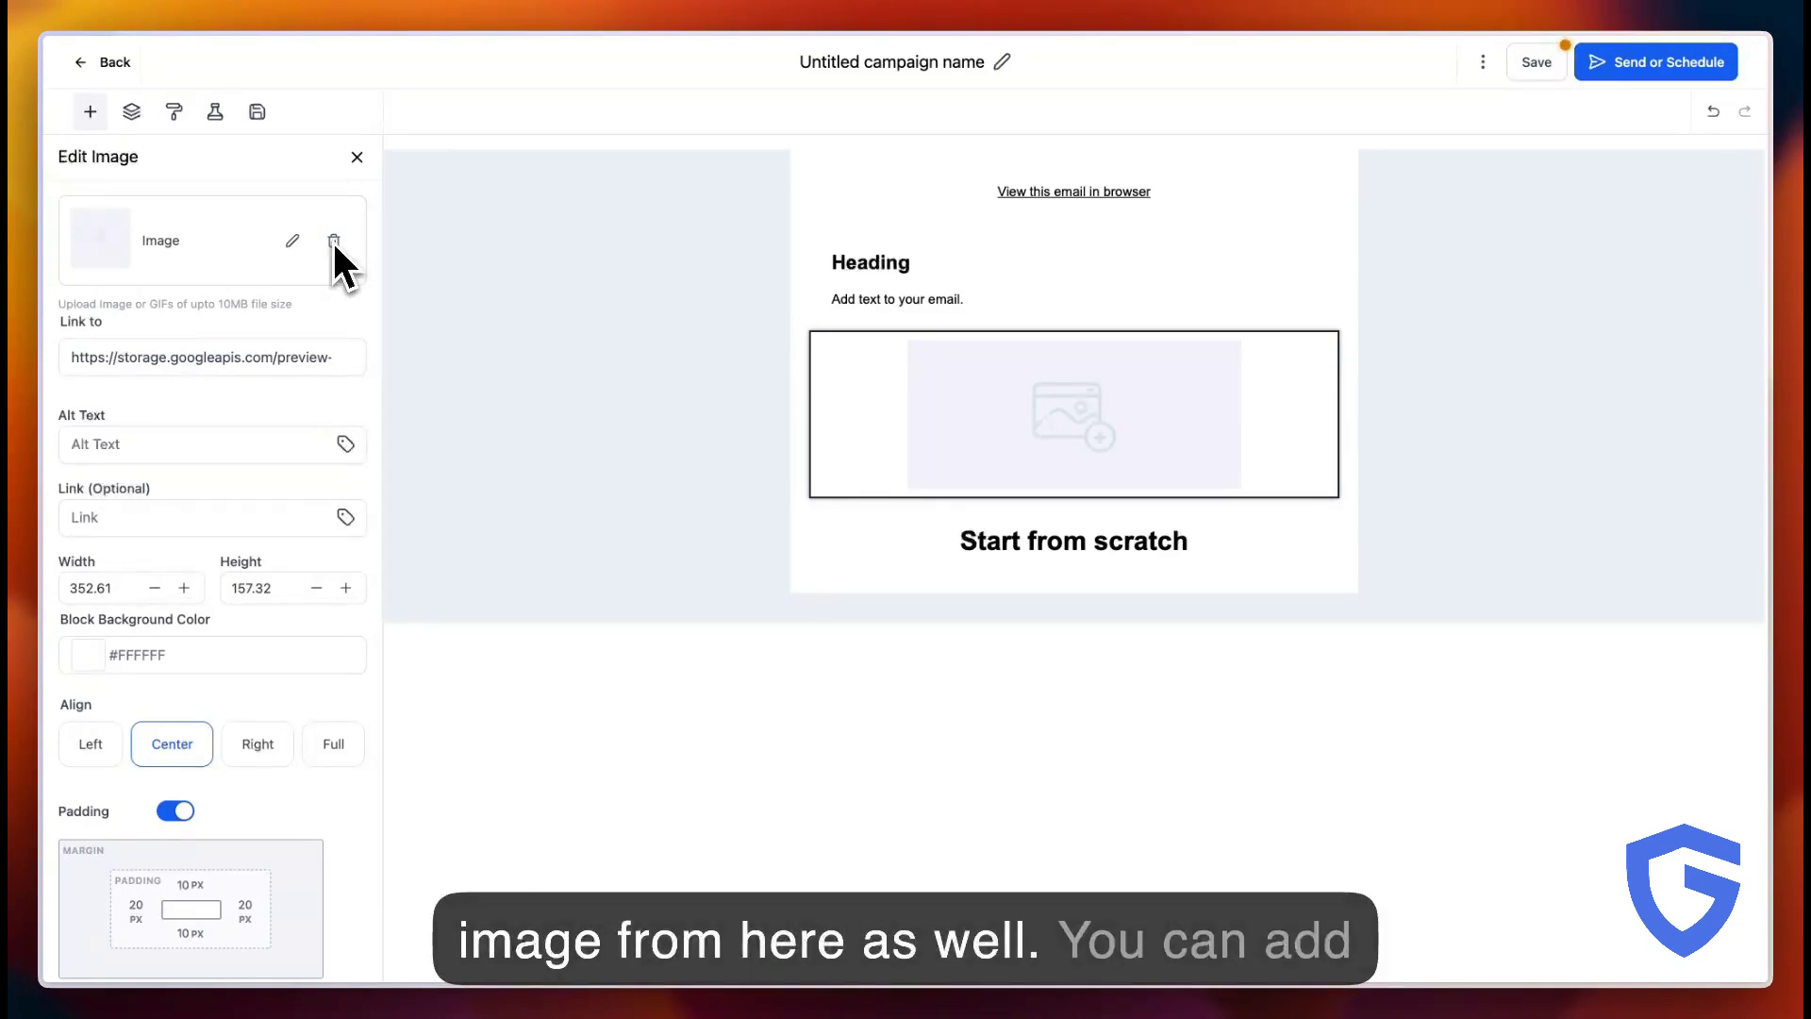
# Set the image's left padding to 40 px
pyautogui.scroll(-1, 132, 447)
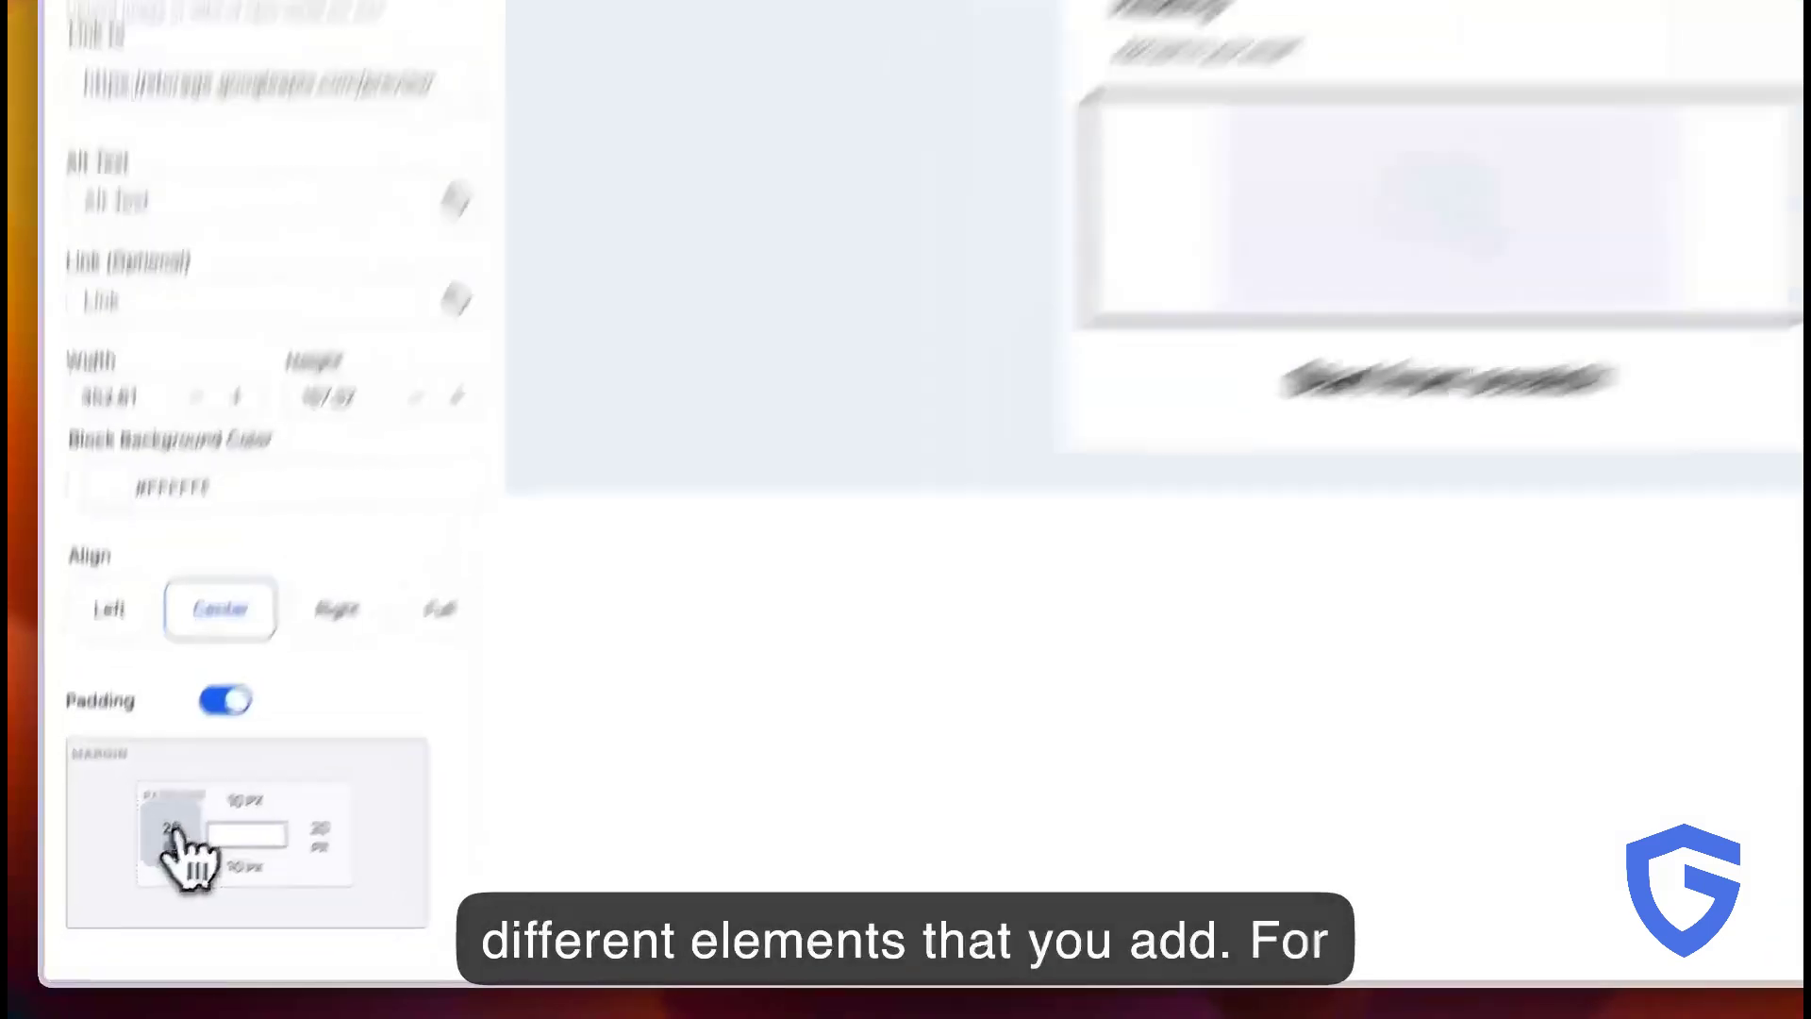
pyautogui.click(137, 869)
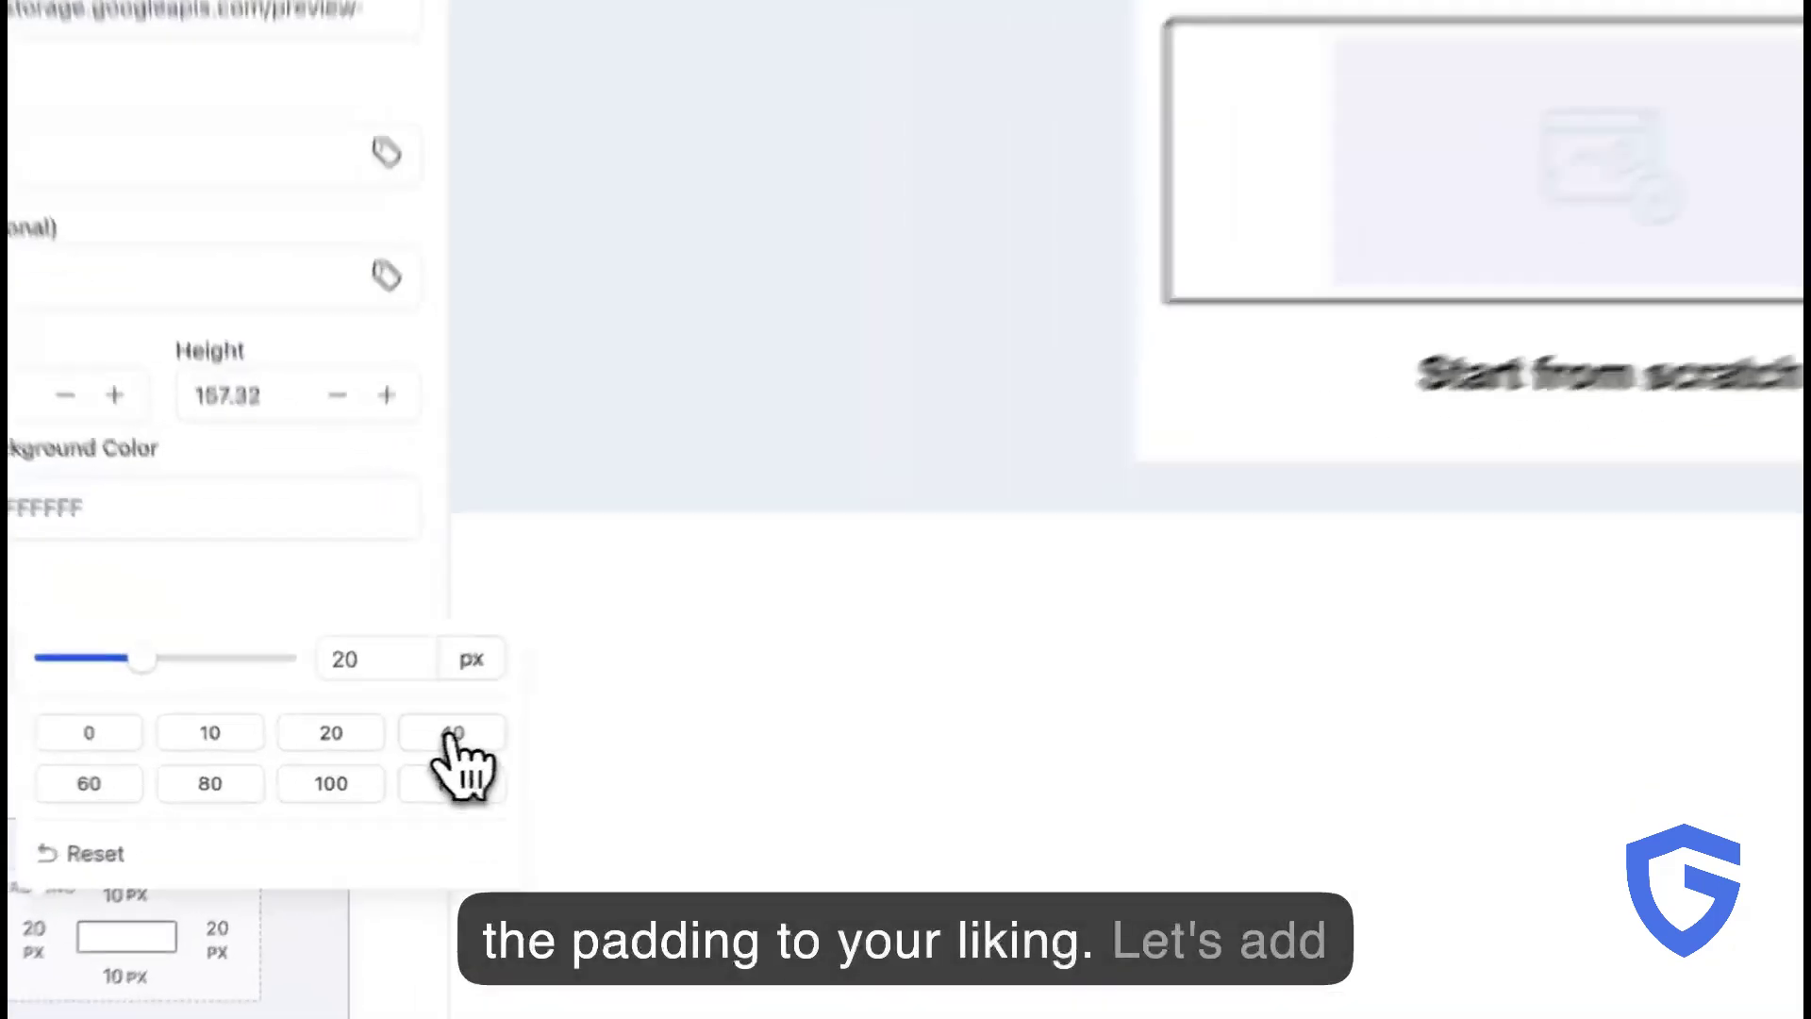
pyautogui.click(385, 755)
pyautogui.click(1397, 236)
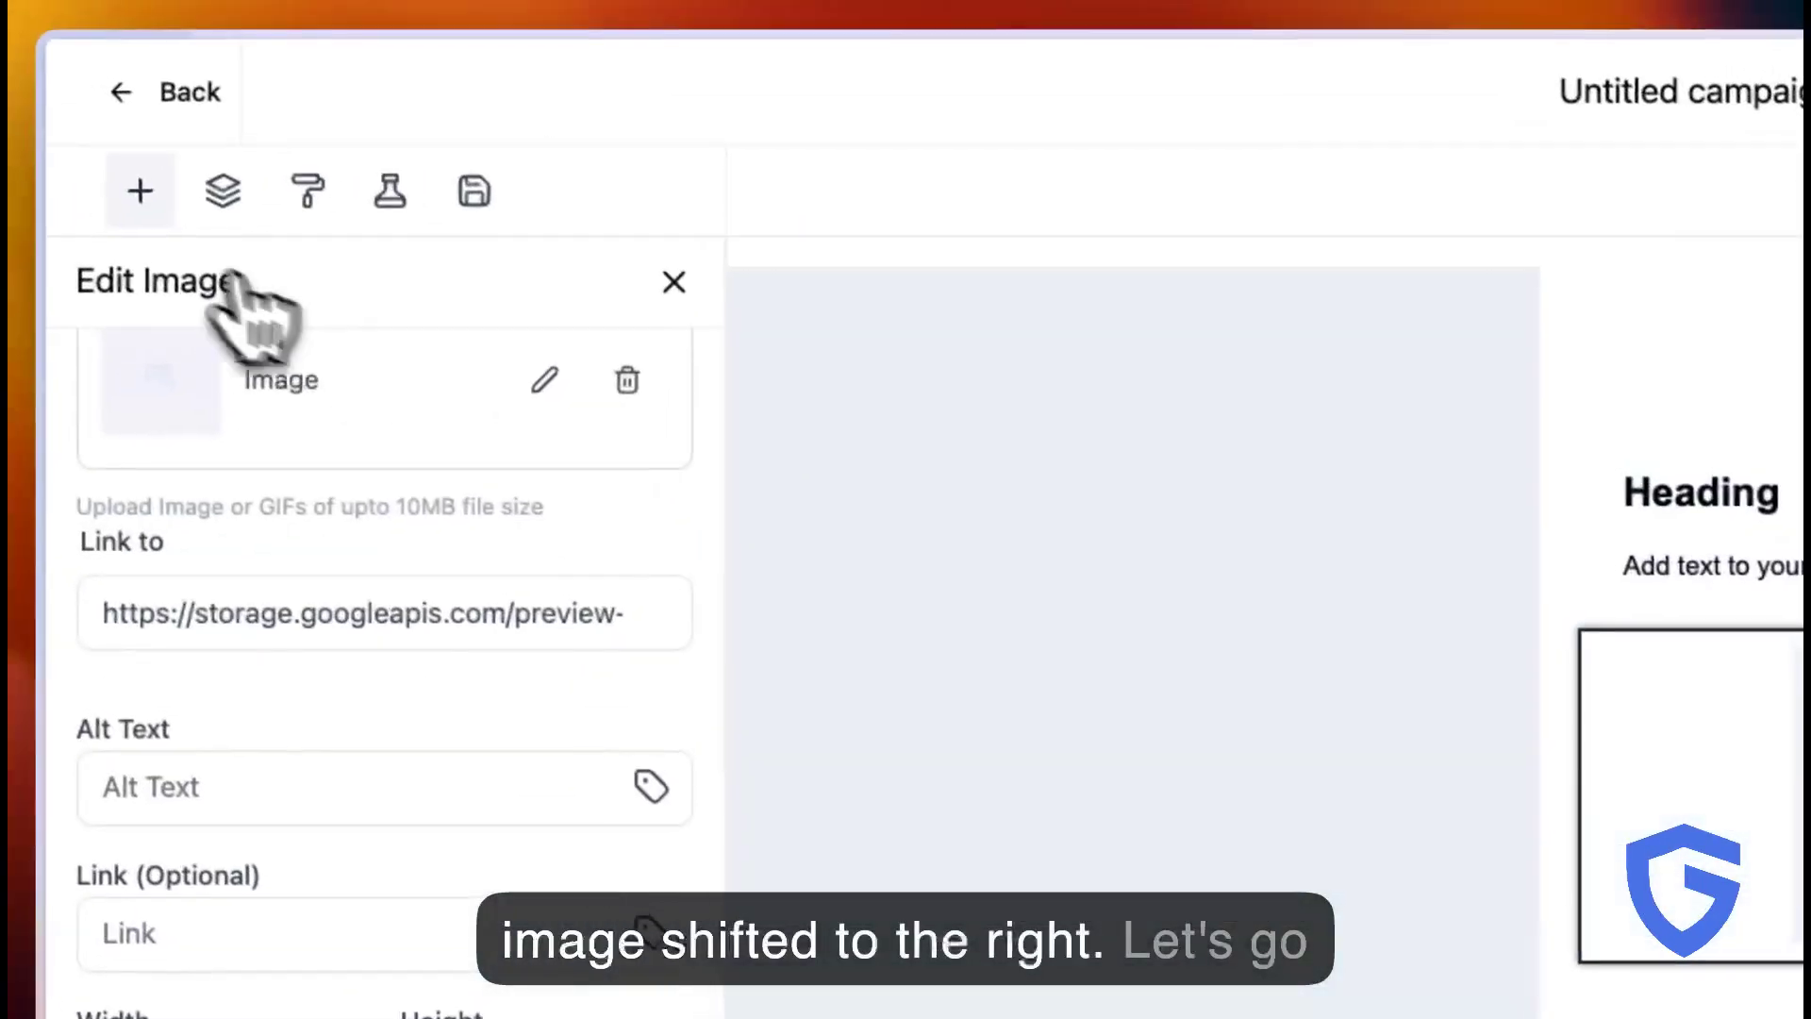
# Add a Button element between the text element and the image
pyautogui.click(142, 193)
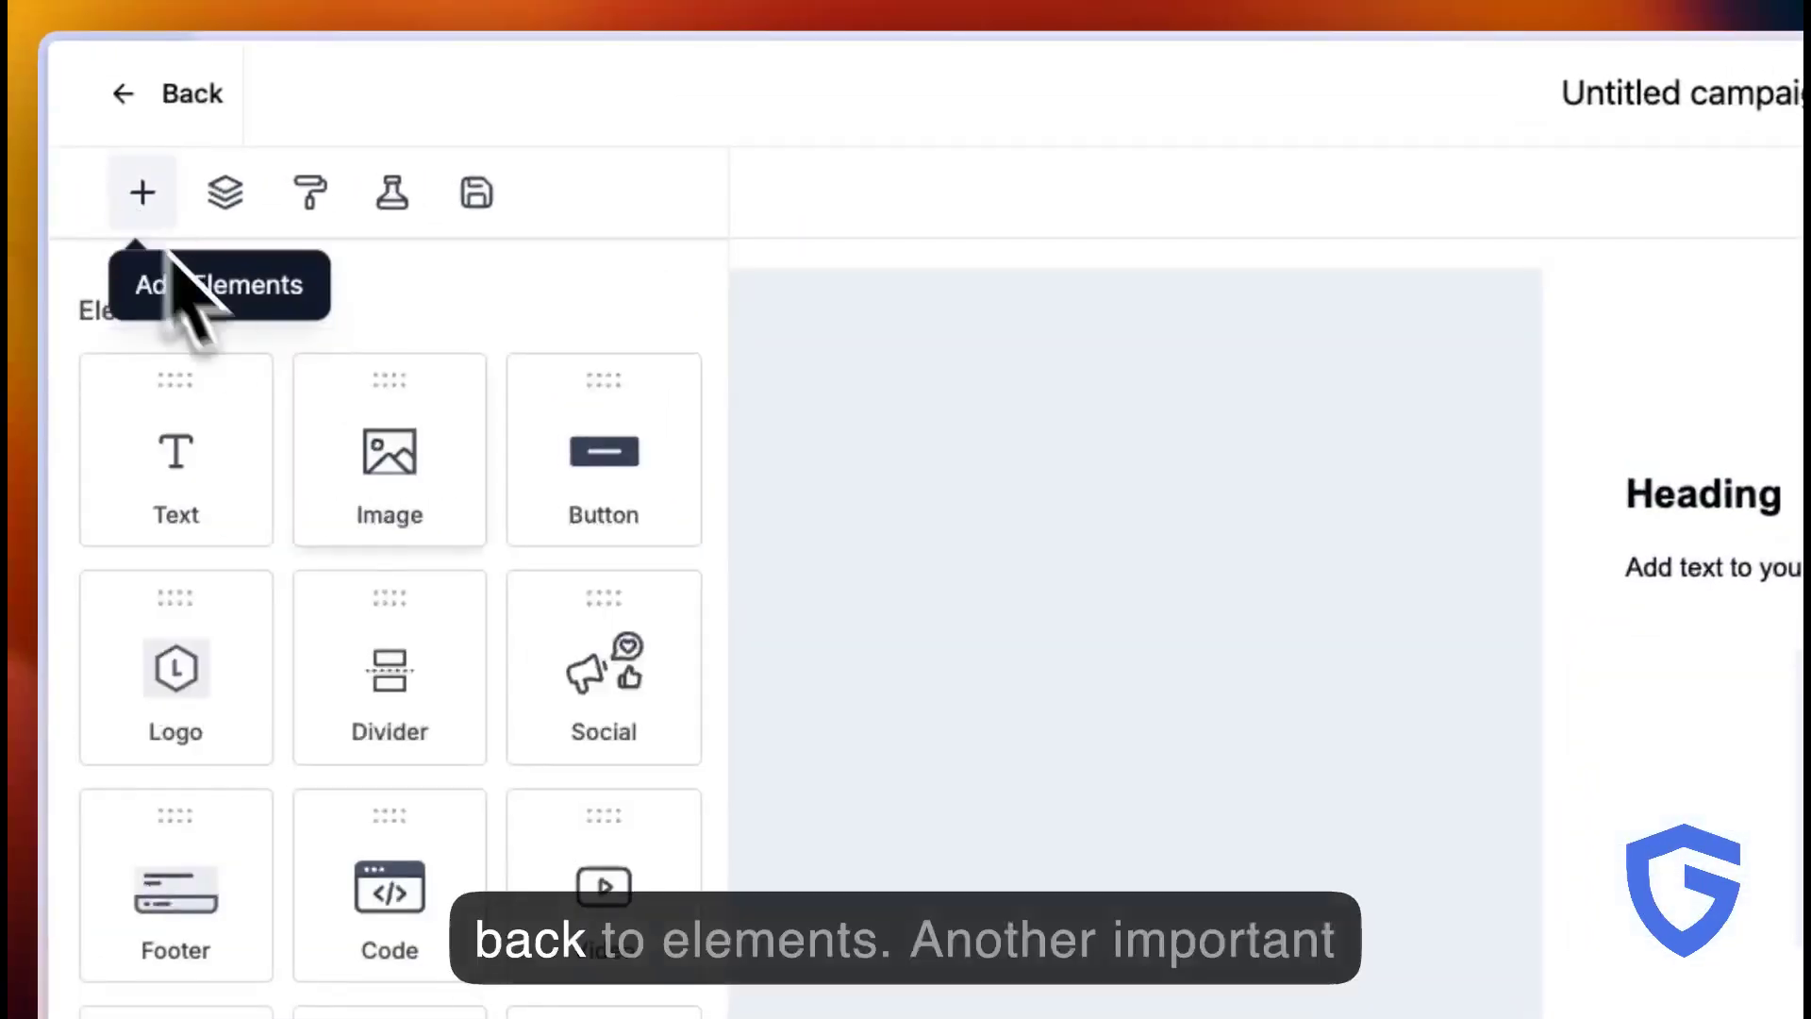
pyautogui.moveTo(583, 481); pyautogui.dragTo(1810, 964)
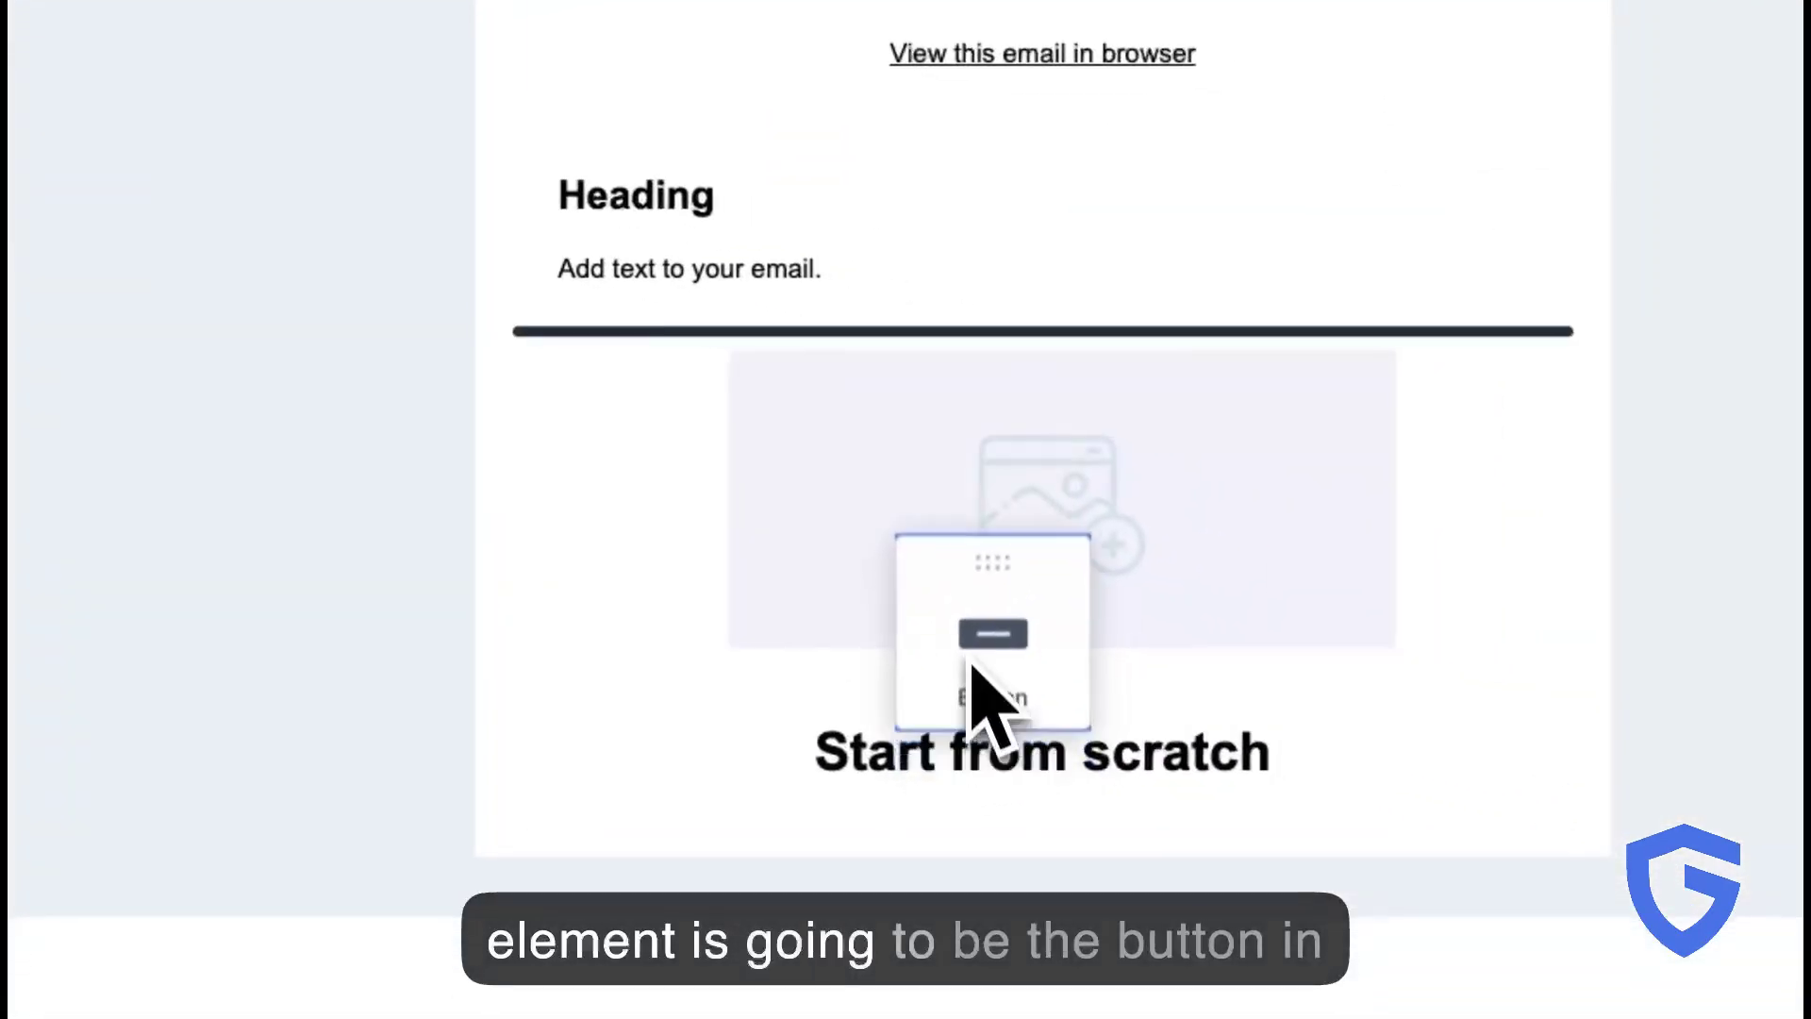
pyautogui.moveTo(971, 665); pyautogui.dragTo(968, 667)
pyautogui.moveTo(991, 396)
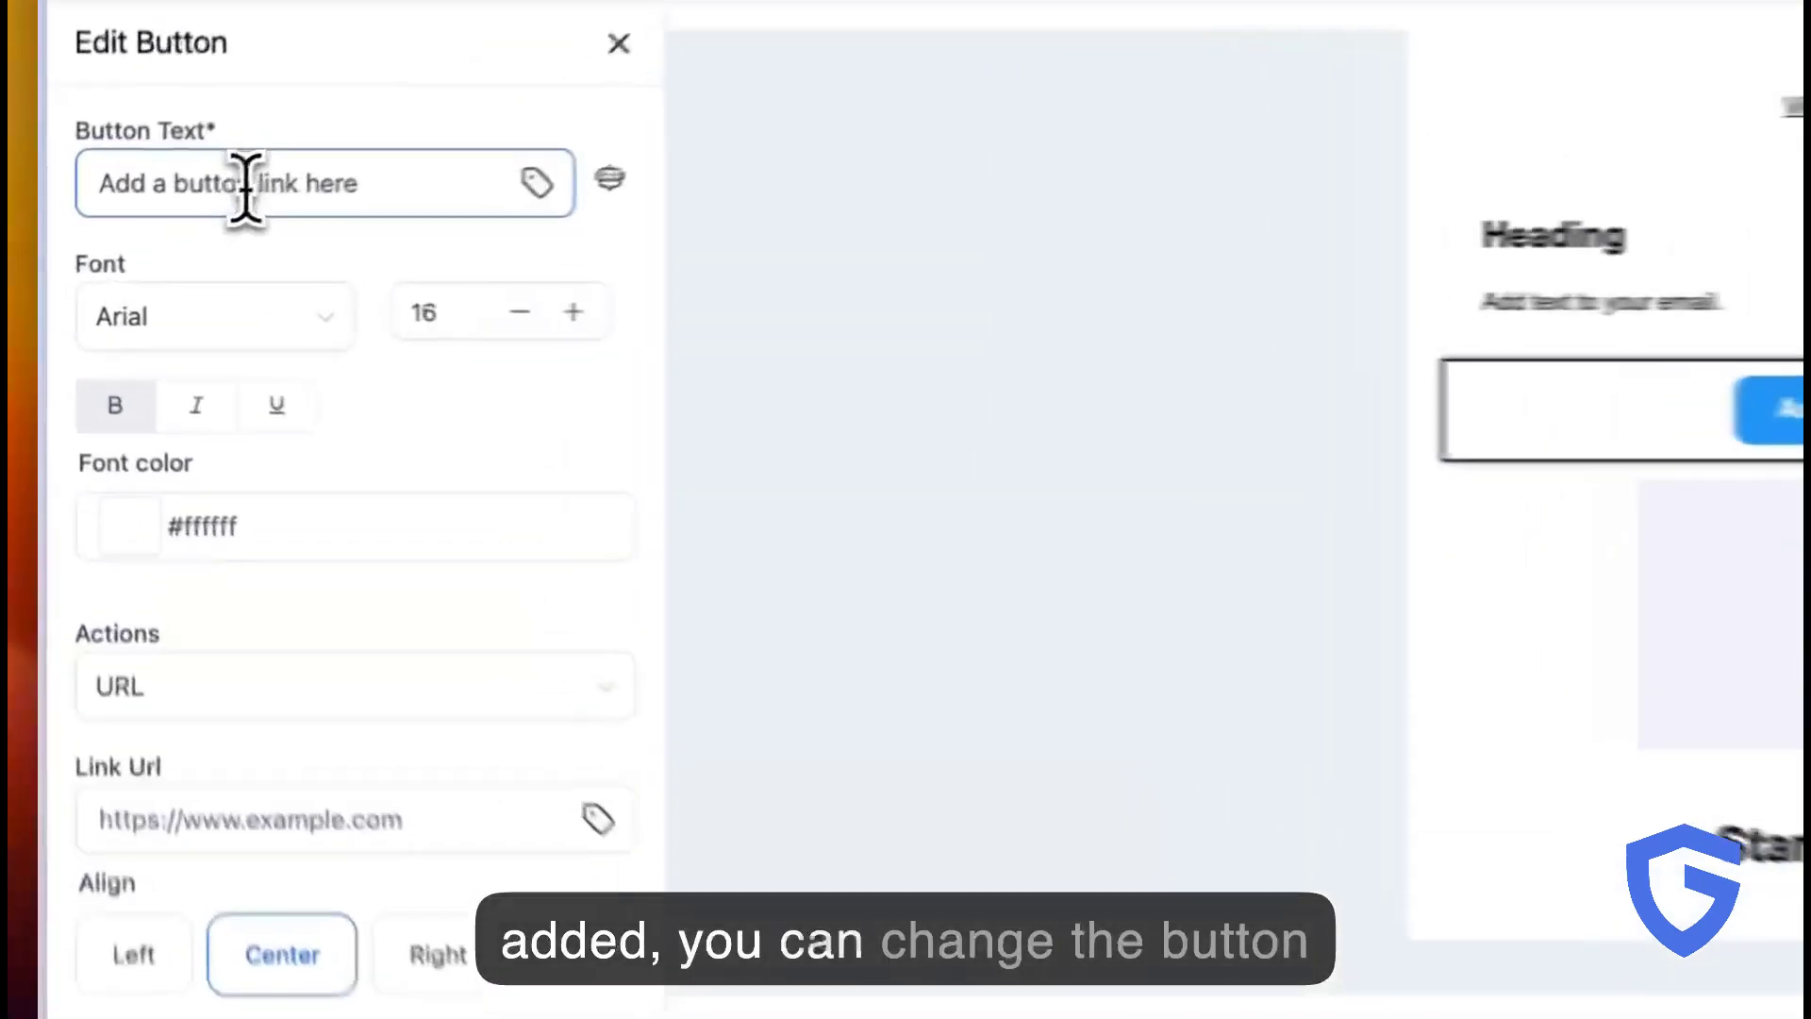
# Change the button's label to "Text" and make the button full width
pyautogui.tripleClick(152, 236)
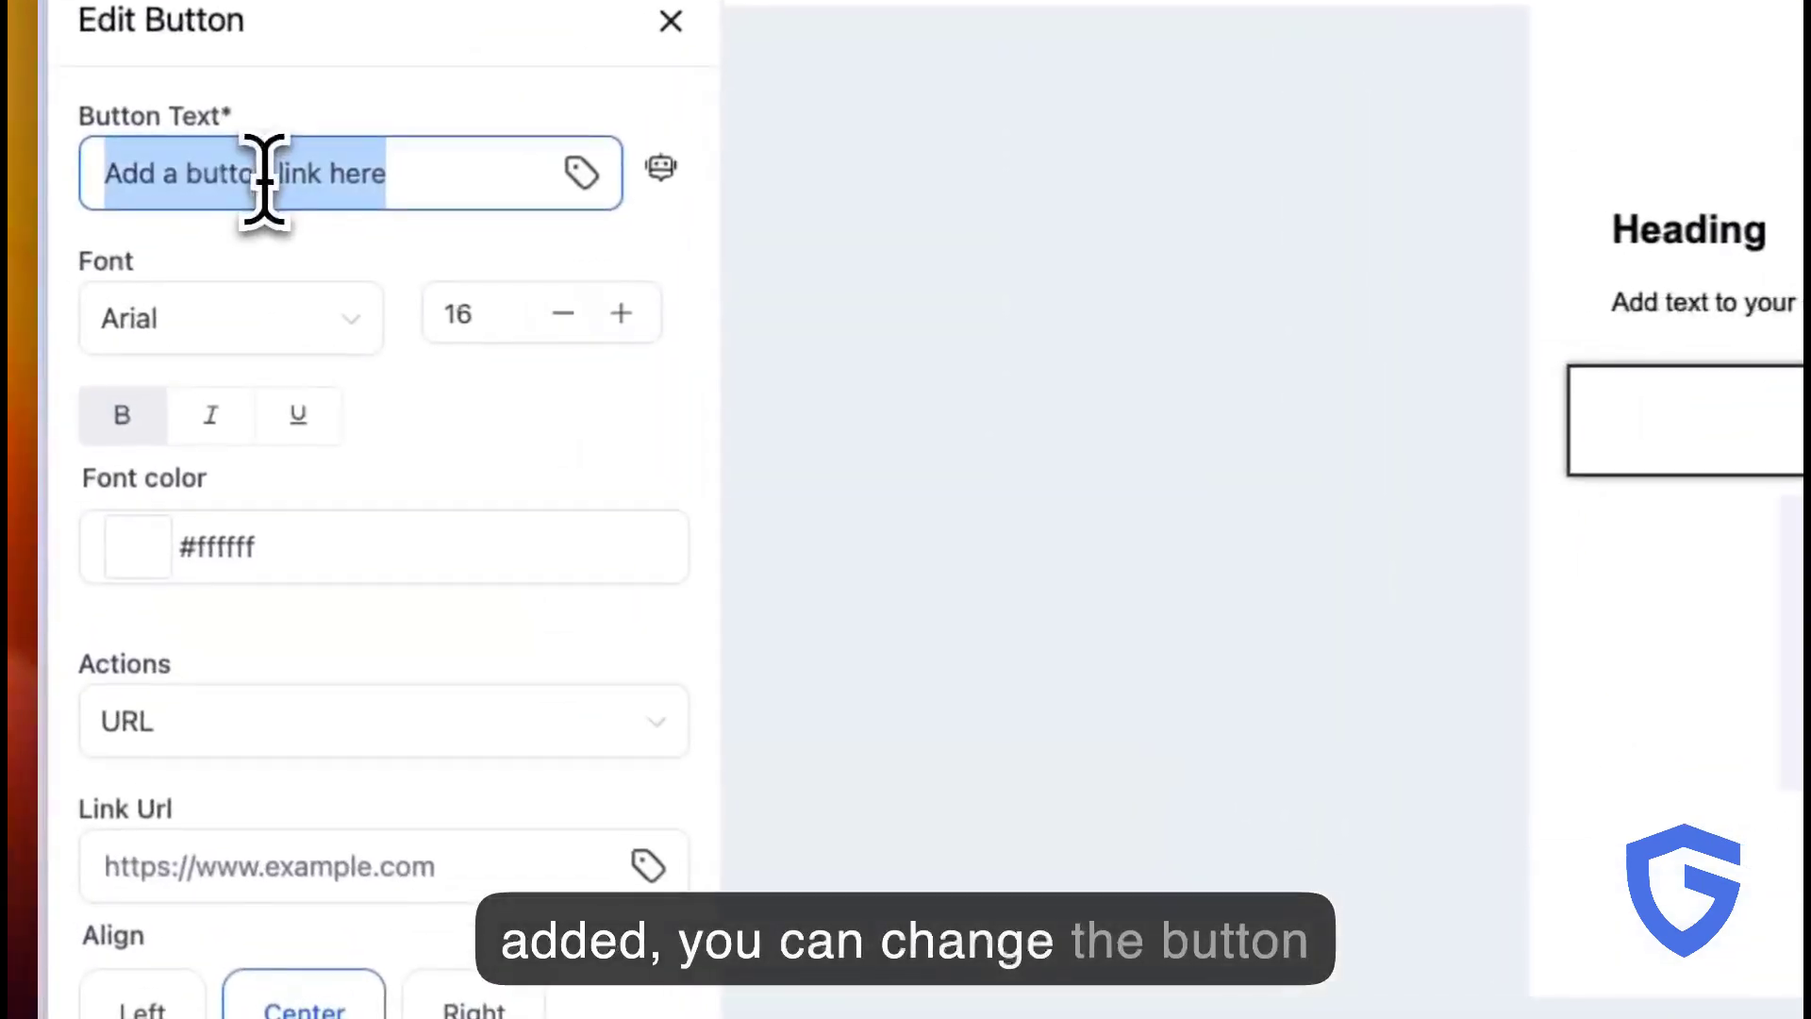
pyautogui.write('Text')
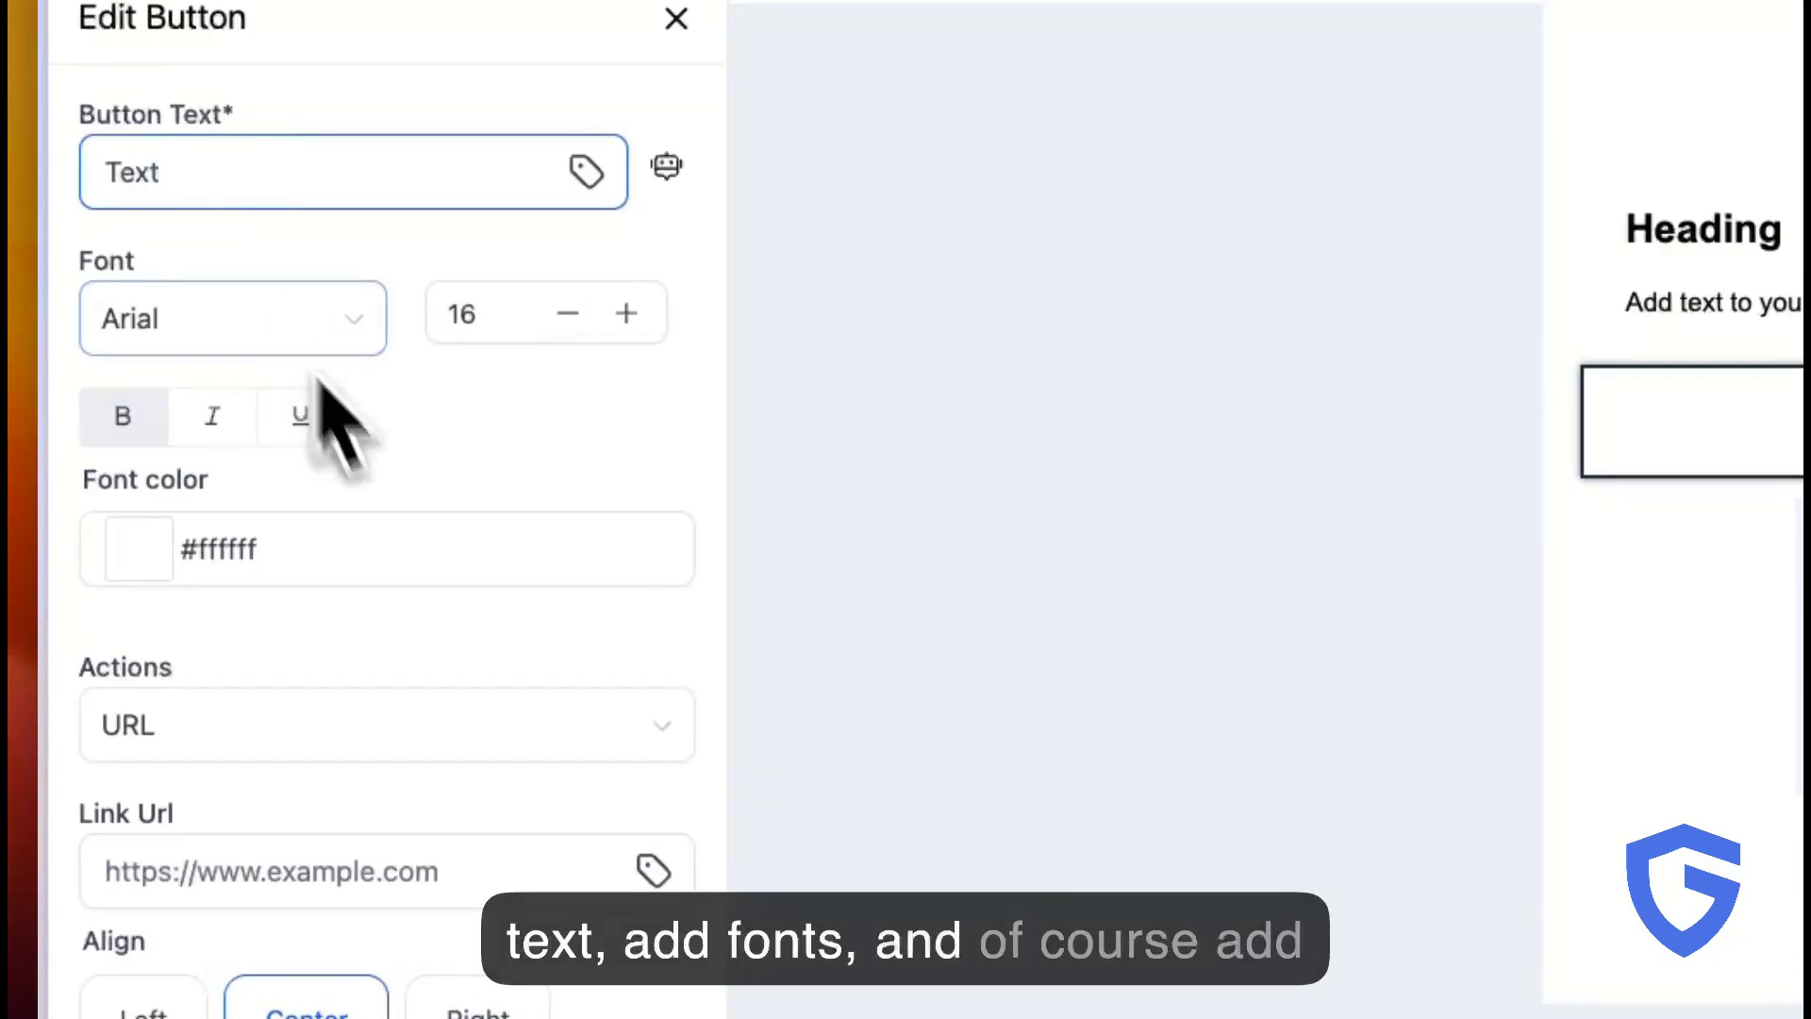
pyautogui.click(267, 866)
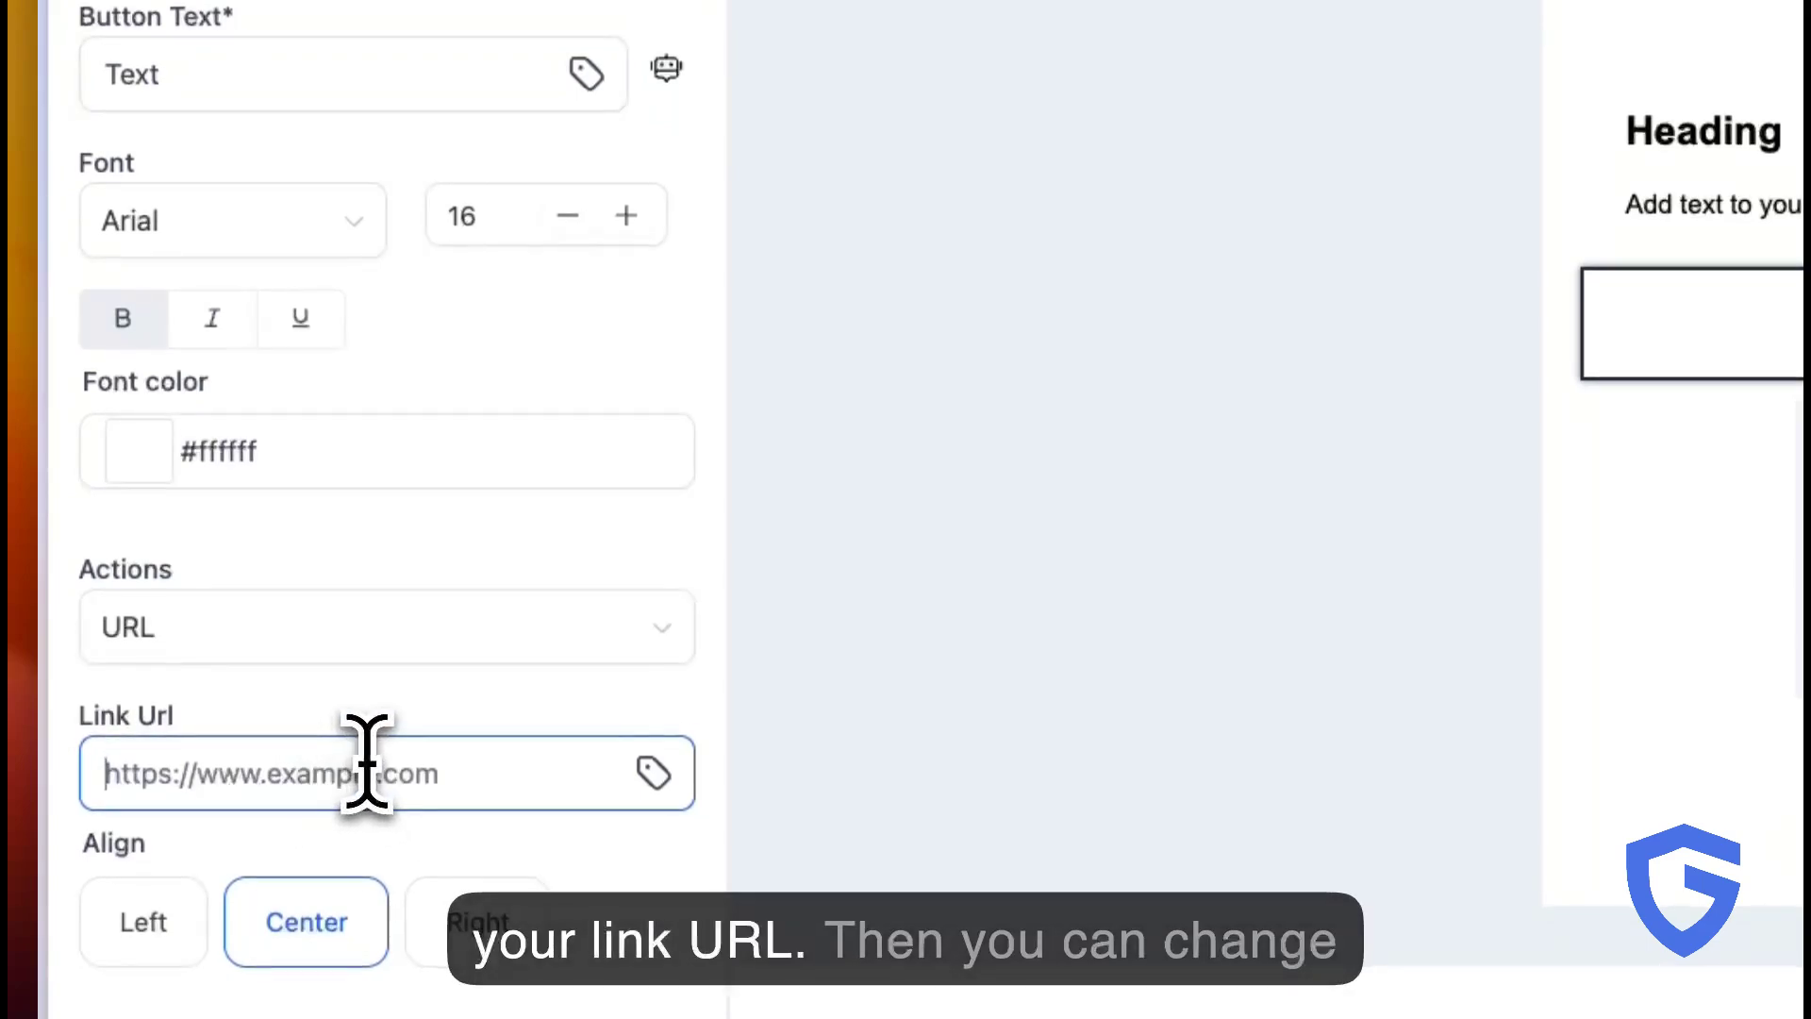
pyautogui.scroll(-3, 366, 761)
pyautogui.click(314, 836)
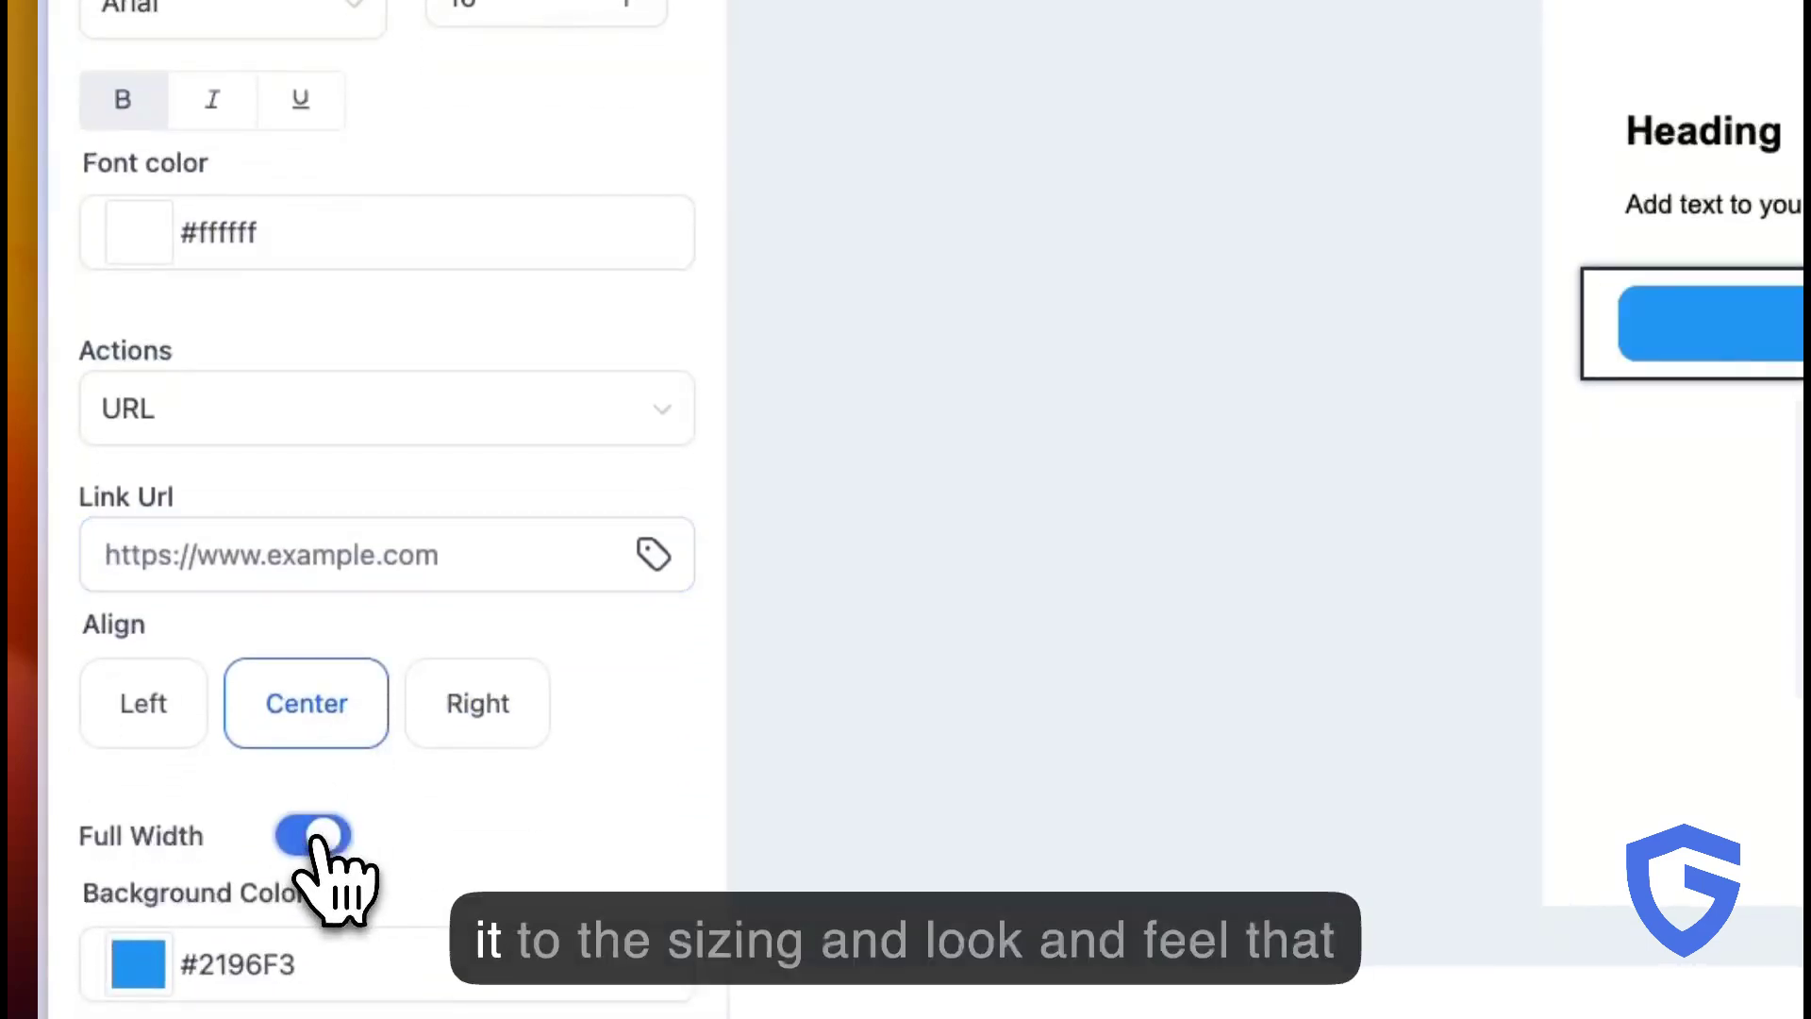
pyautogui.scroll(-3, 401, 838)
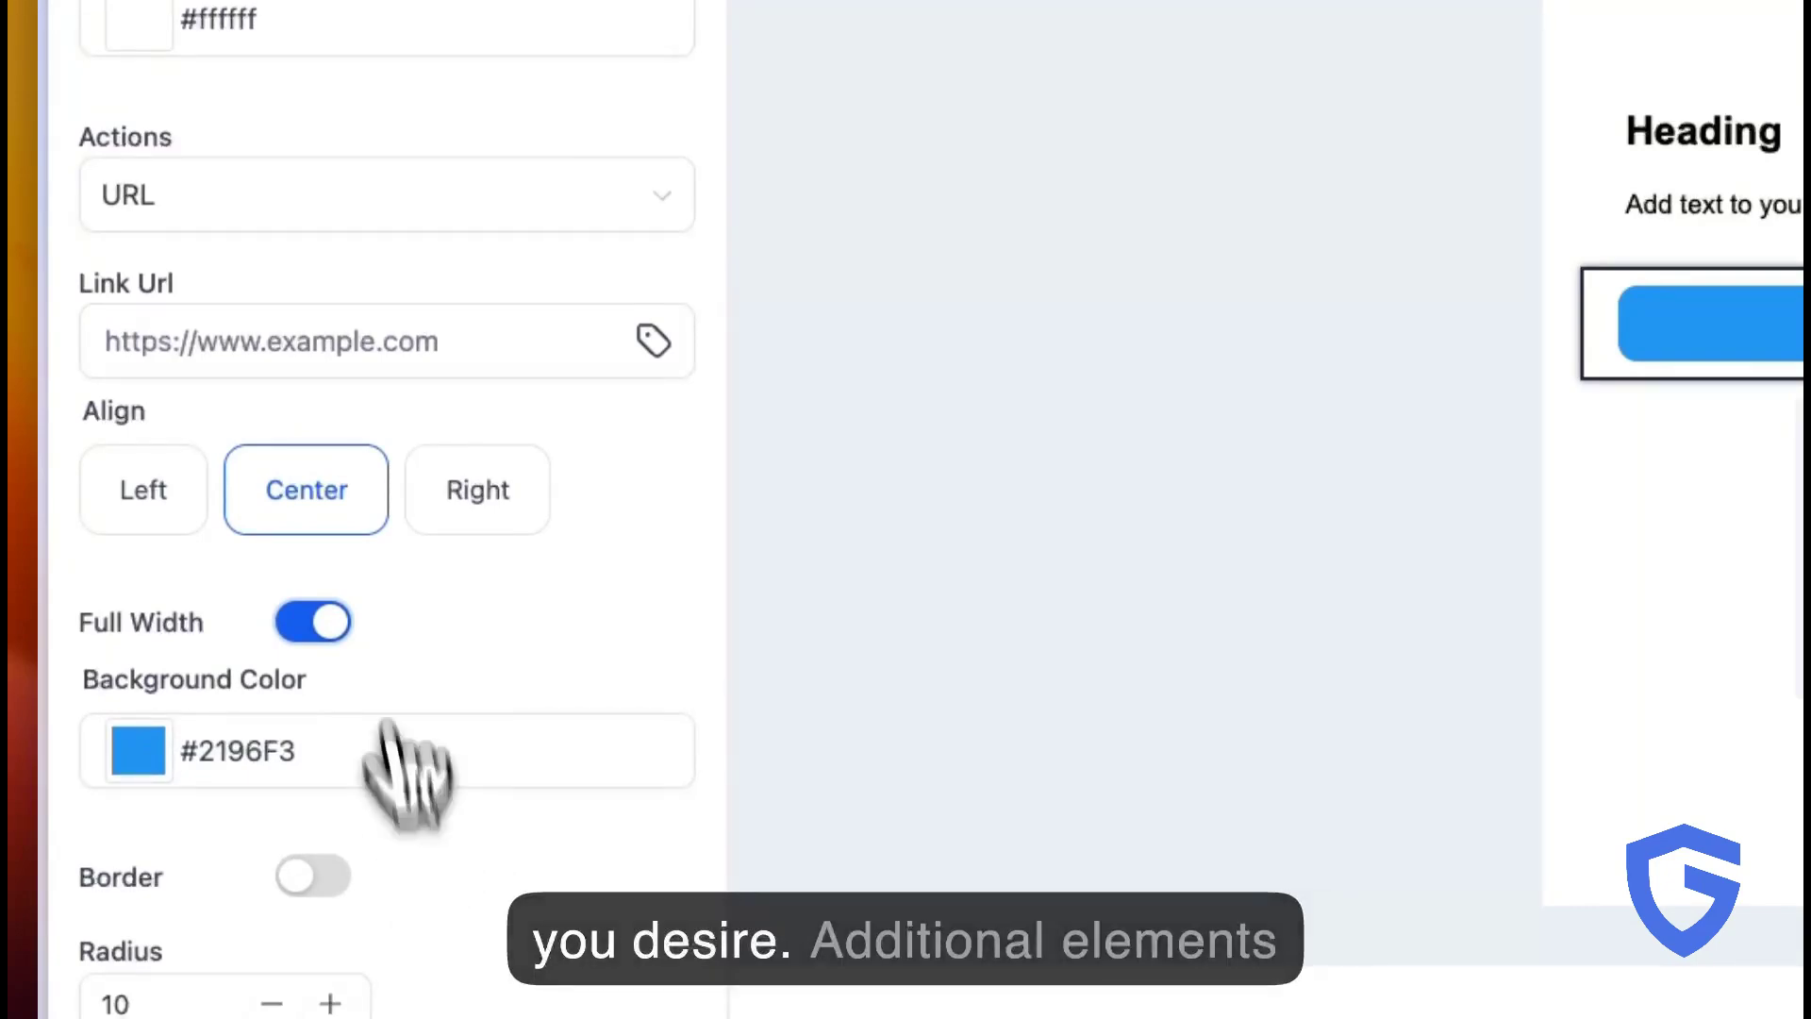
# Add a Social element below the "Start from scratch" title and check its display options
pyautogui.click(145, 194)
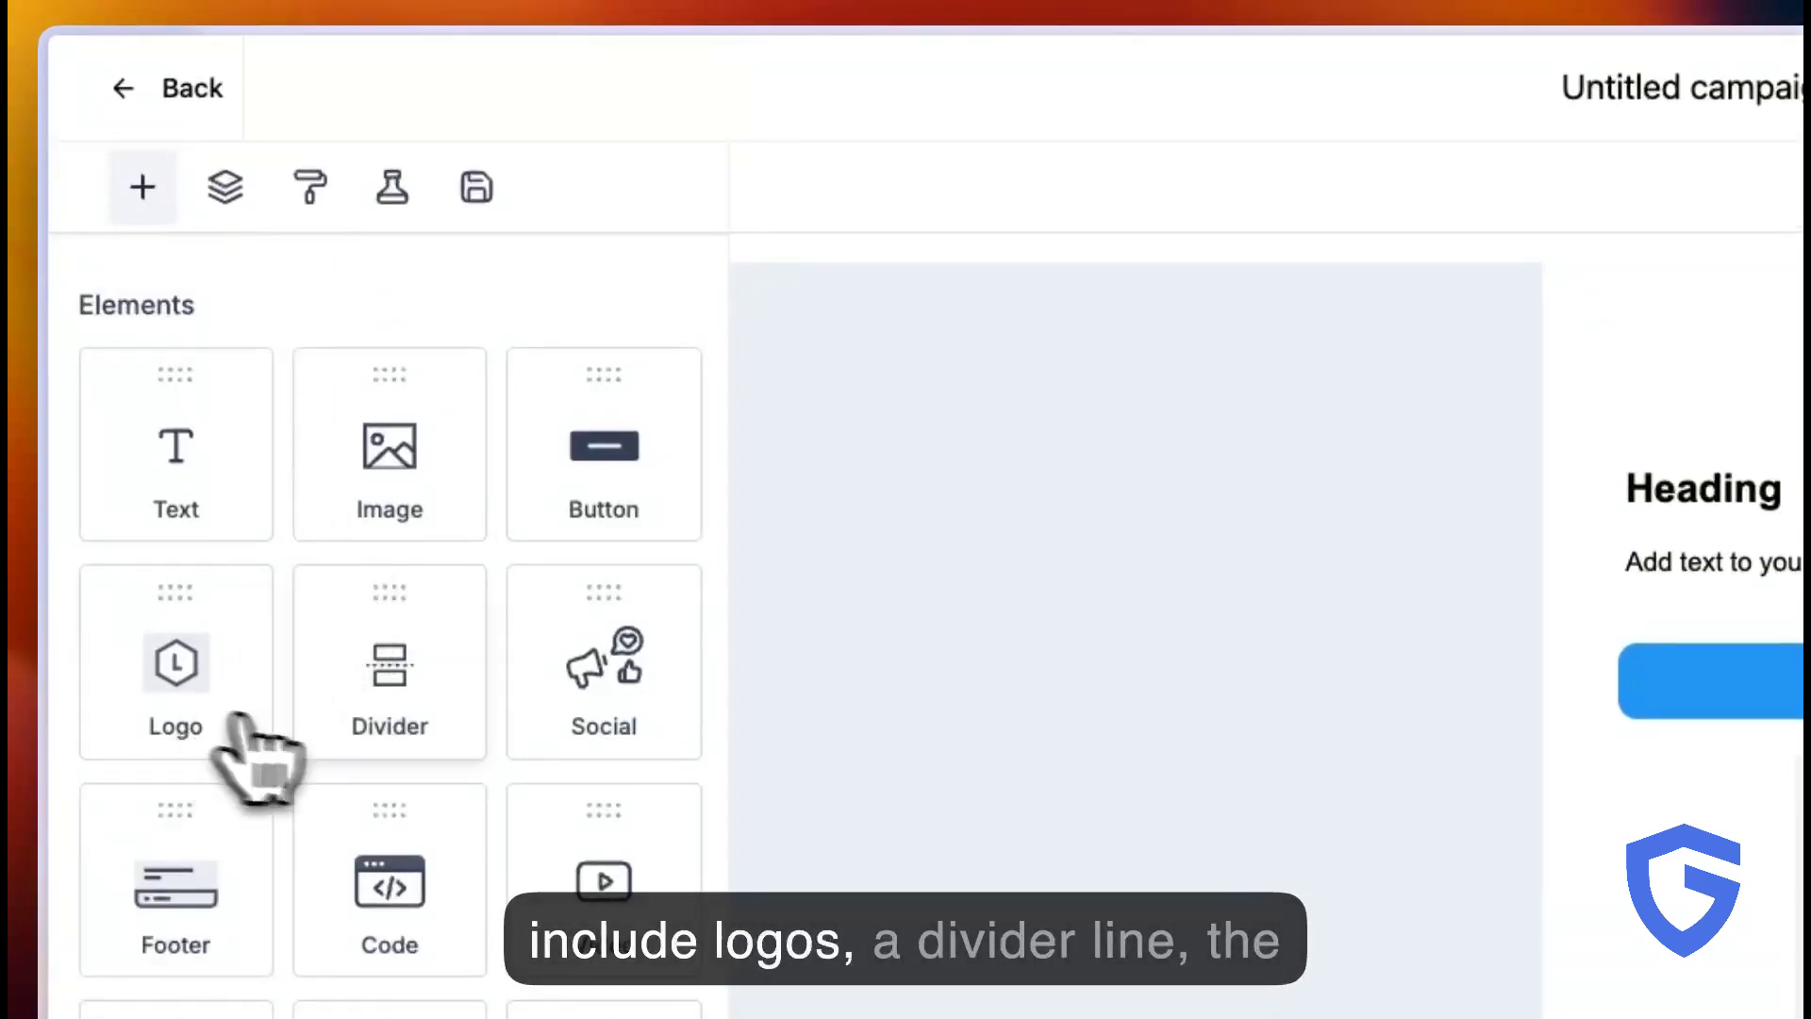
pyautogui.moveTo(634, 693); pyautogui.dragTo(1356, 658)
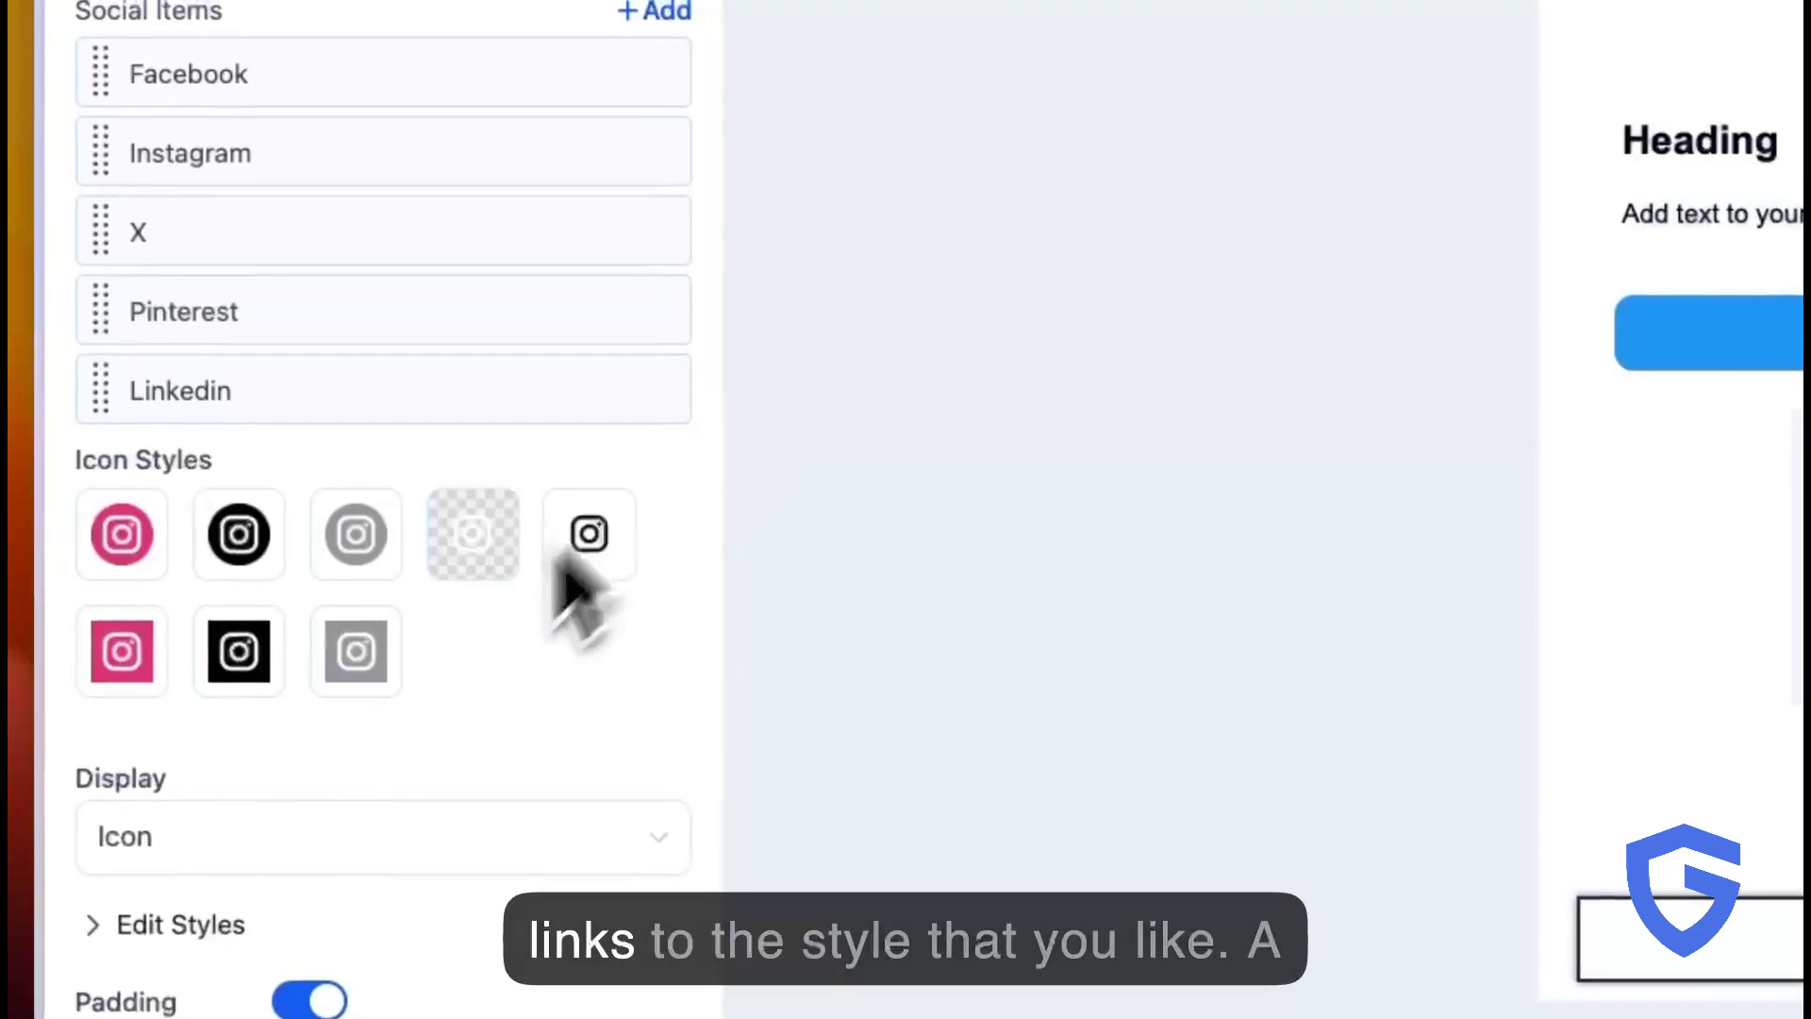
pyautogui.click(315, 841)
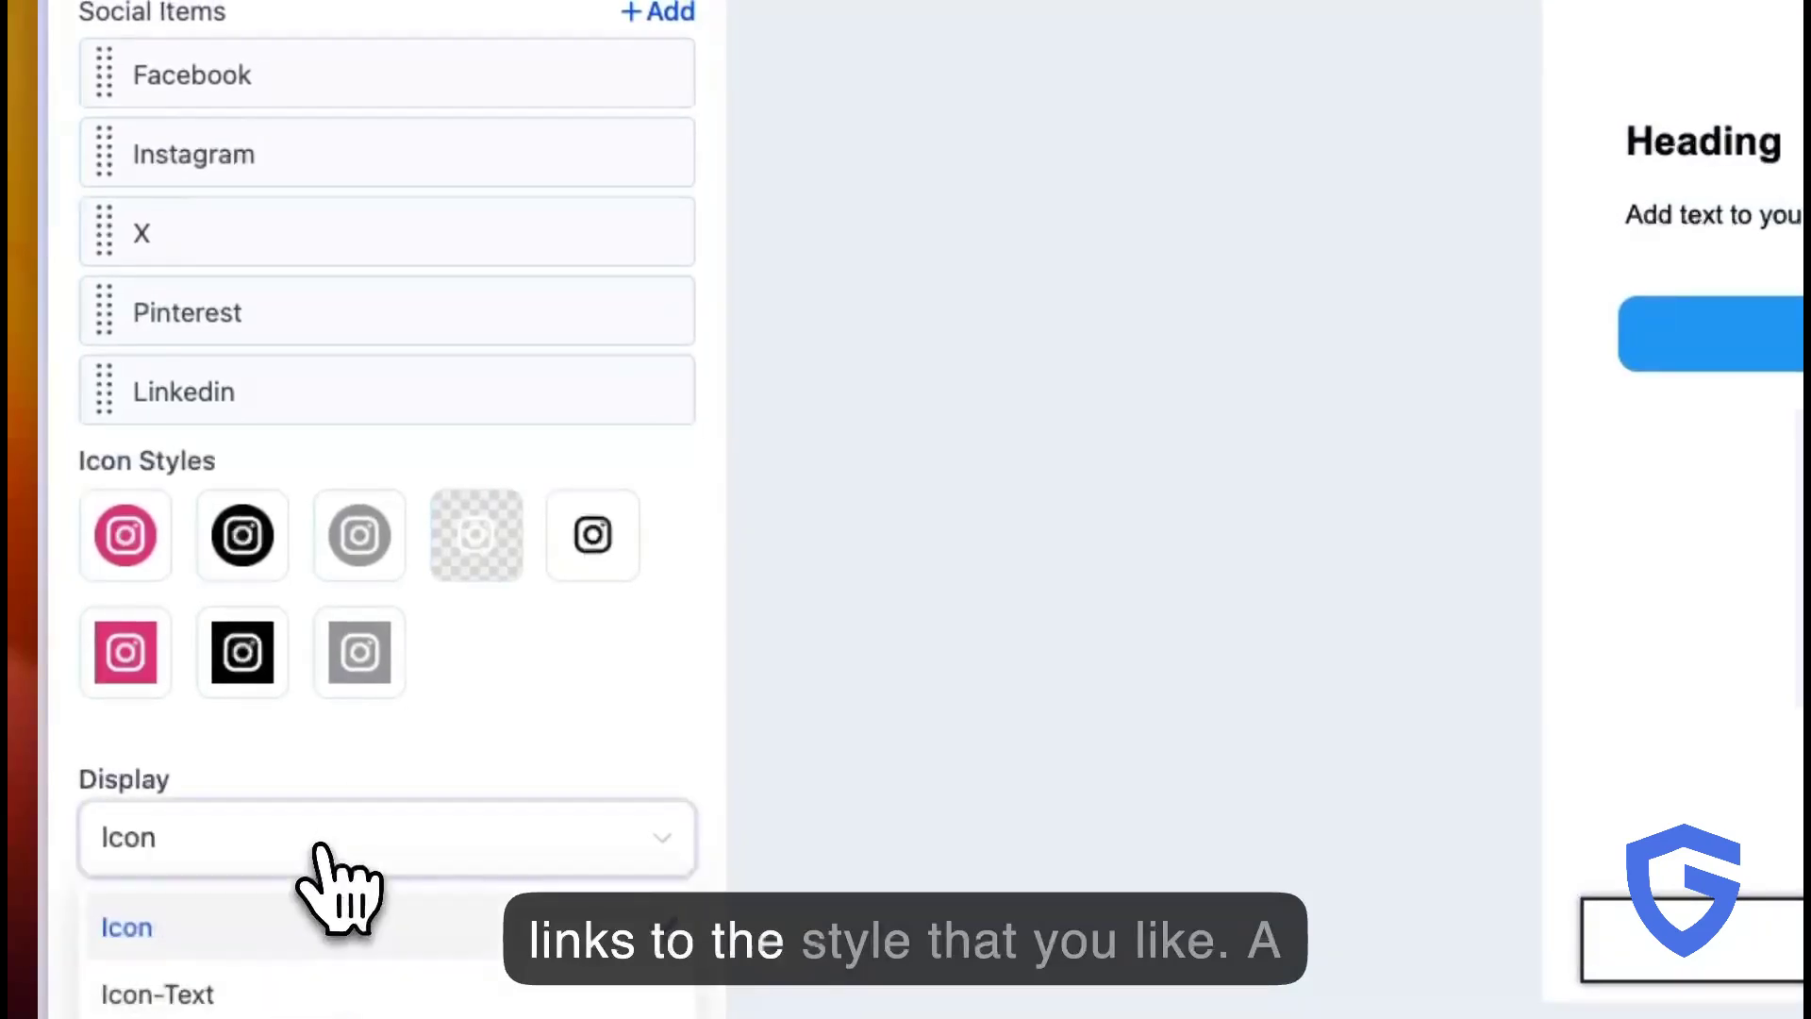
pyautogui.click(279, 766)
pyautogui.click(142, 141)
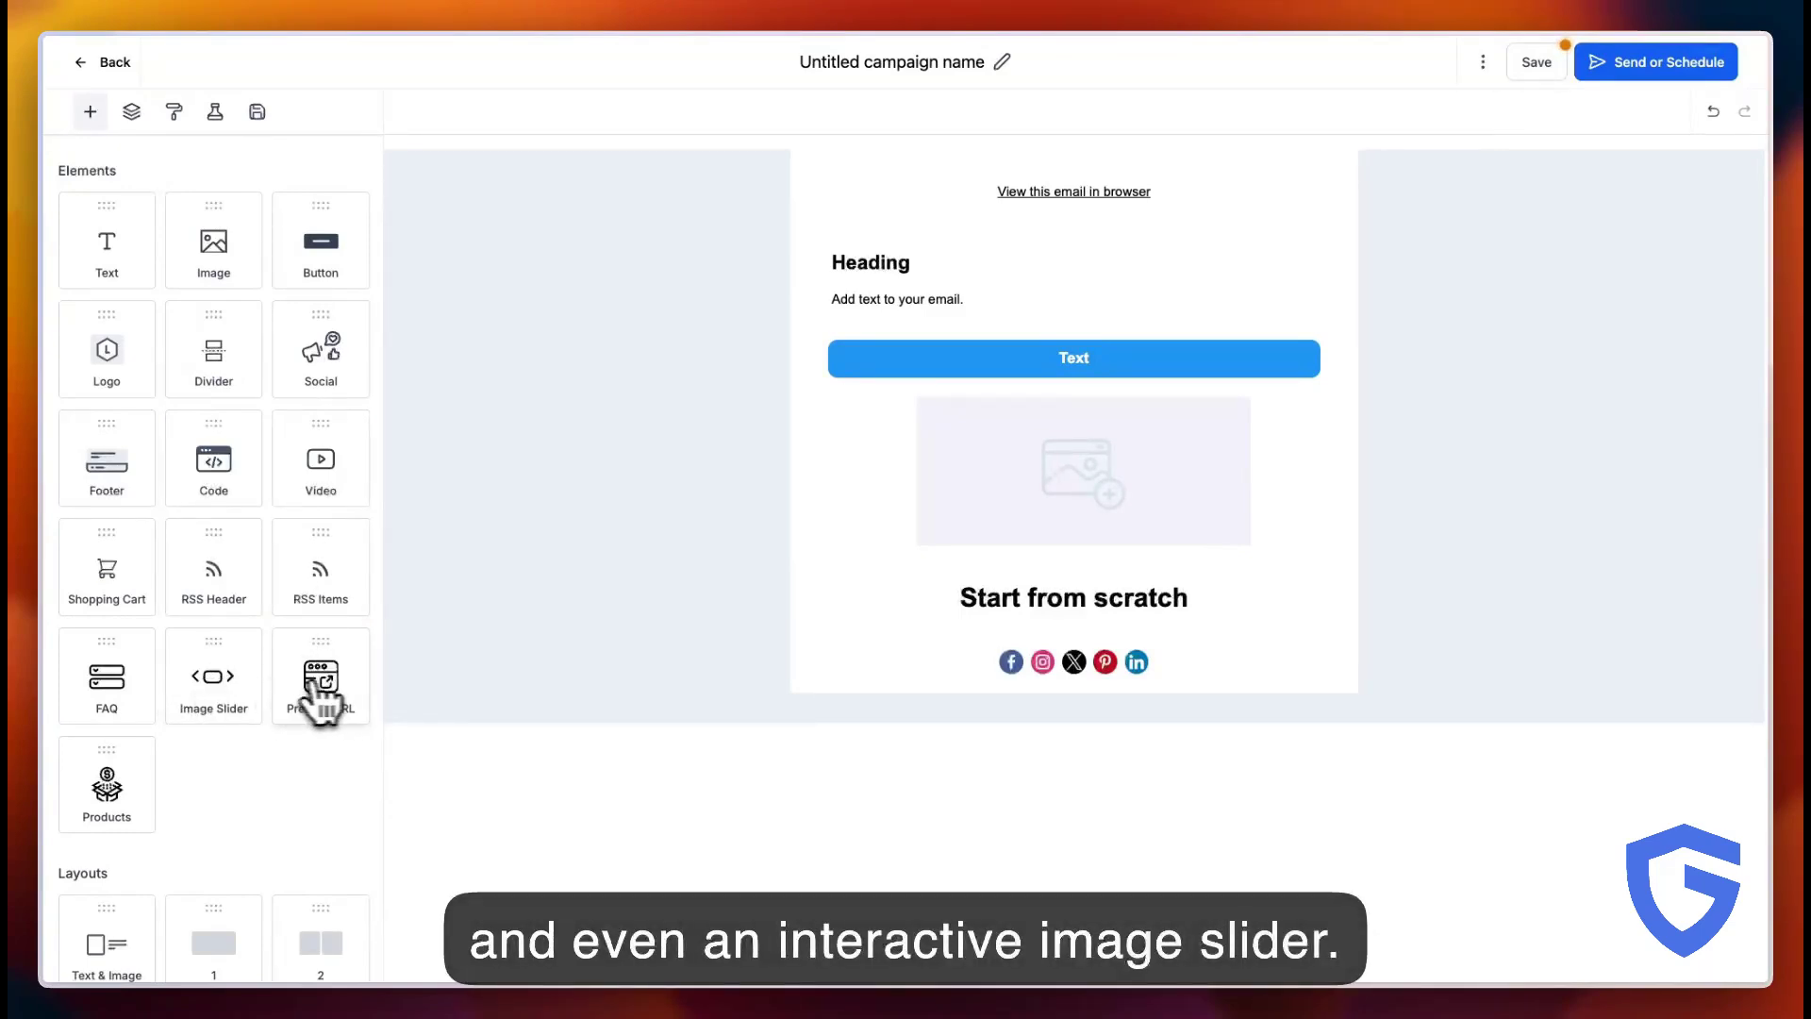
pyautogui.moveTo(353, 696); pyautogui.dragTo(908, 269)
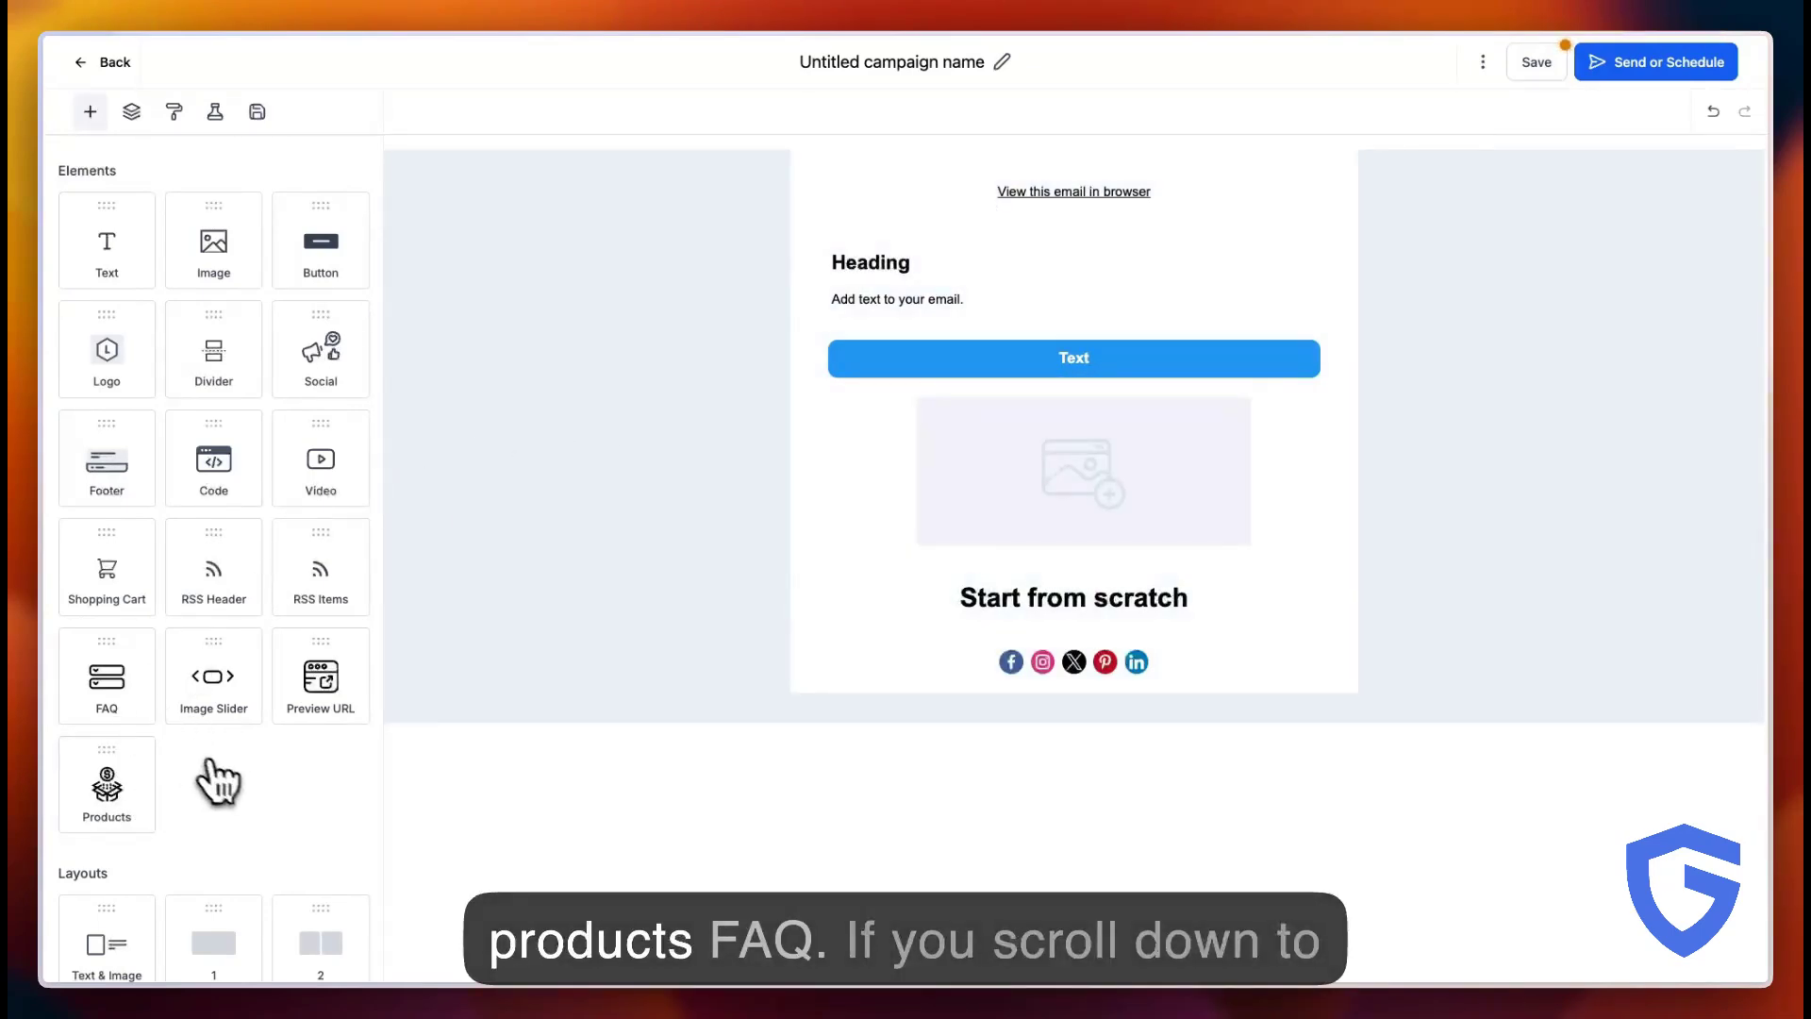
# Add a two-column layout above the "View this email in browser" link and change its column layout to 4
pyautogui.scroll(-5, 217, 780)
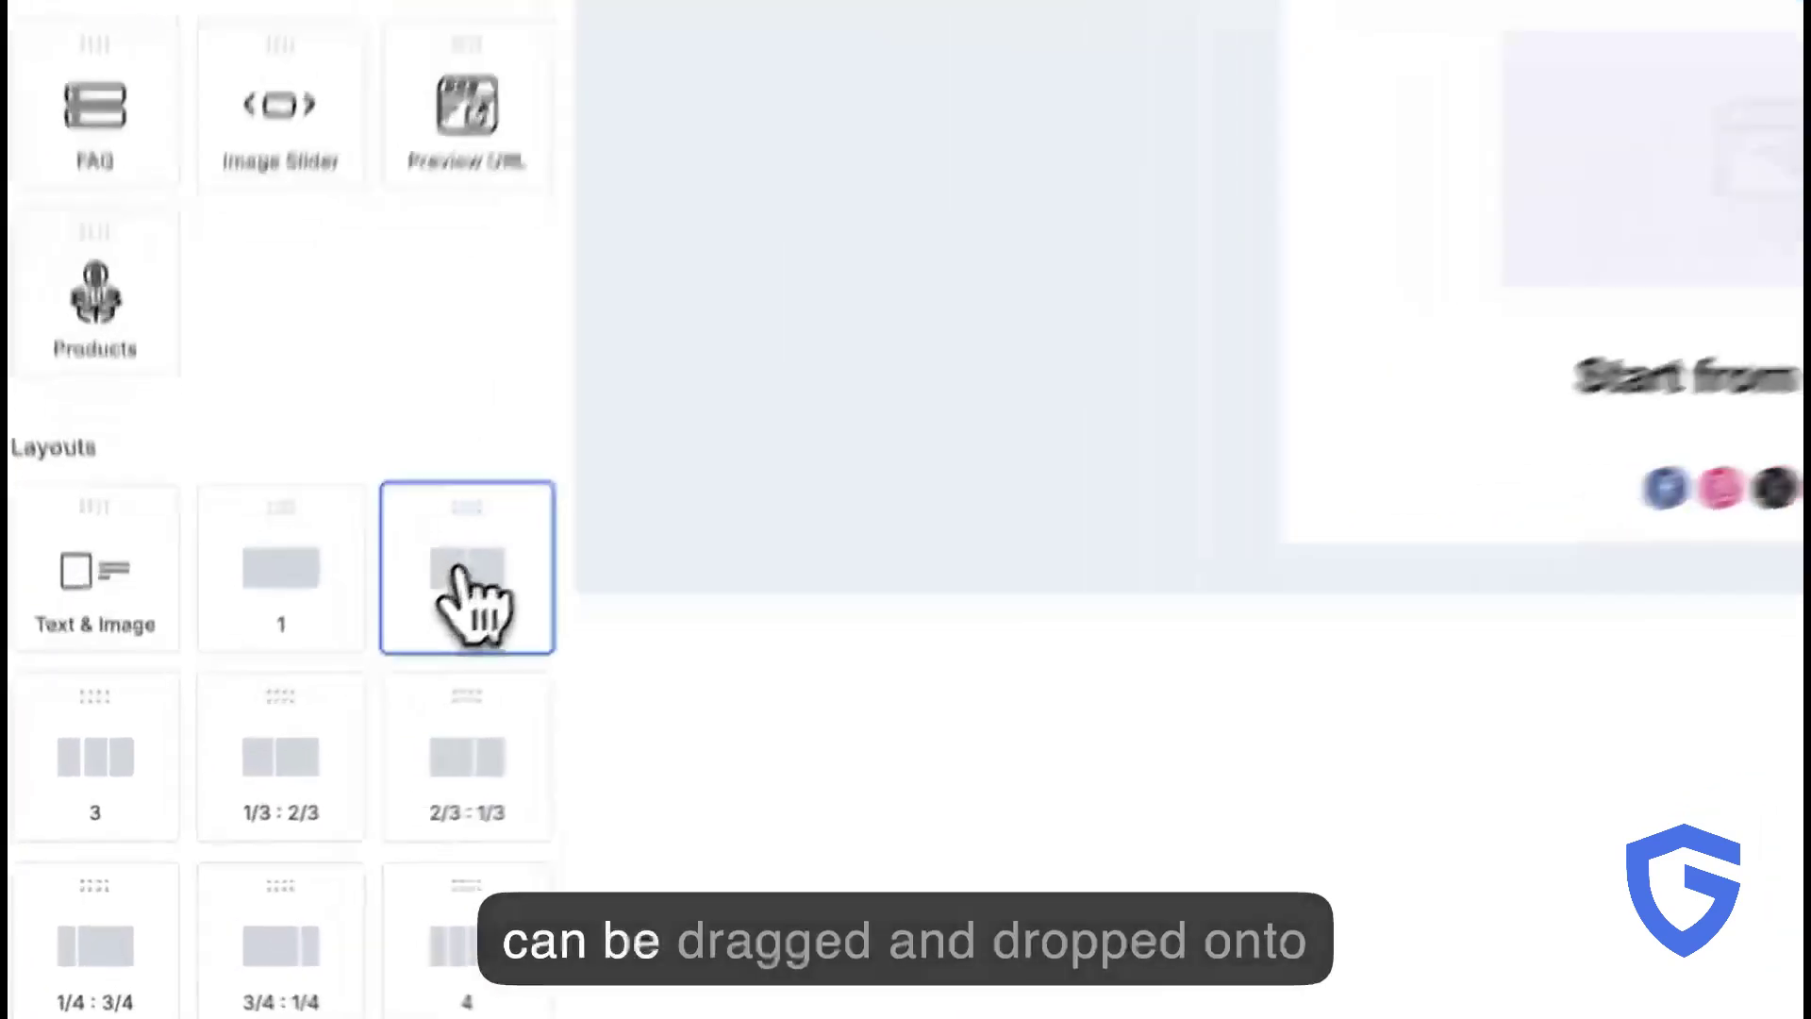
pyautogui.moveTo(325, 715); pyautogui.dragTo(924, 685)
pyautogui.moveTo(915, 775); pyautogui.dragTo(932, 804)
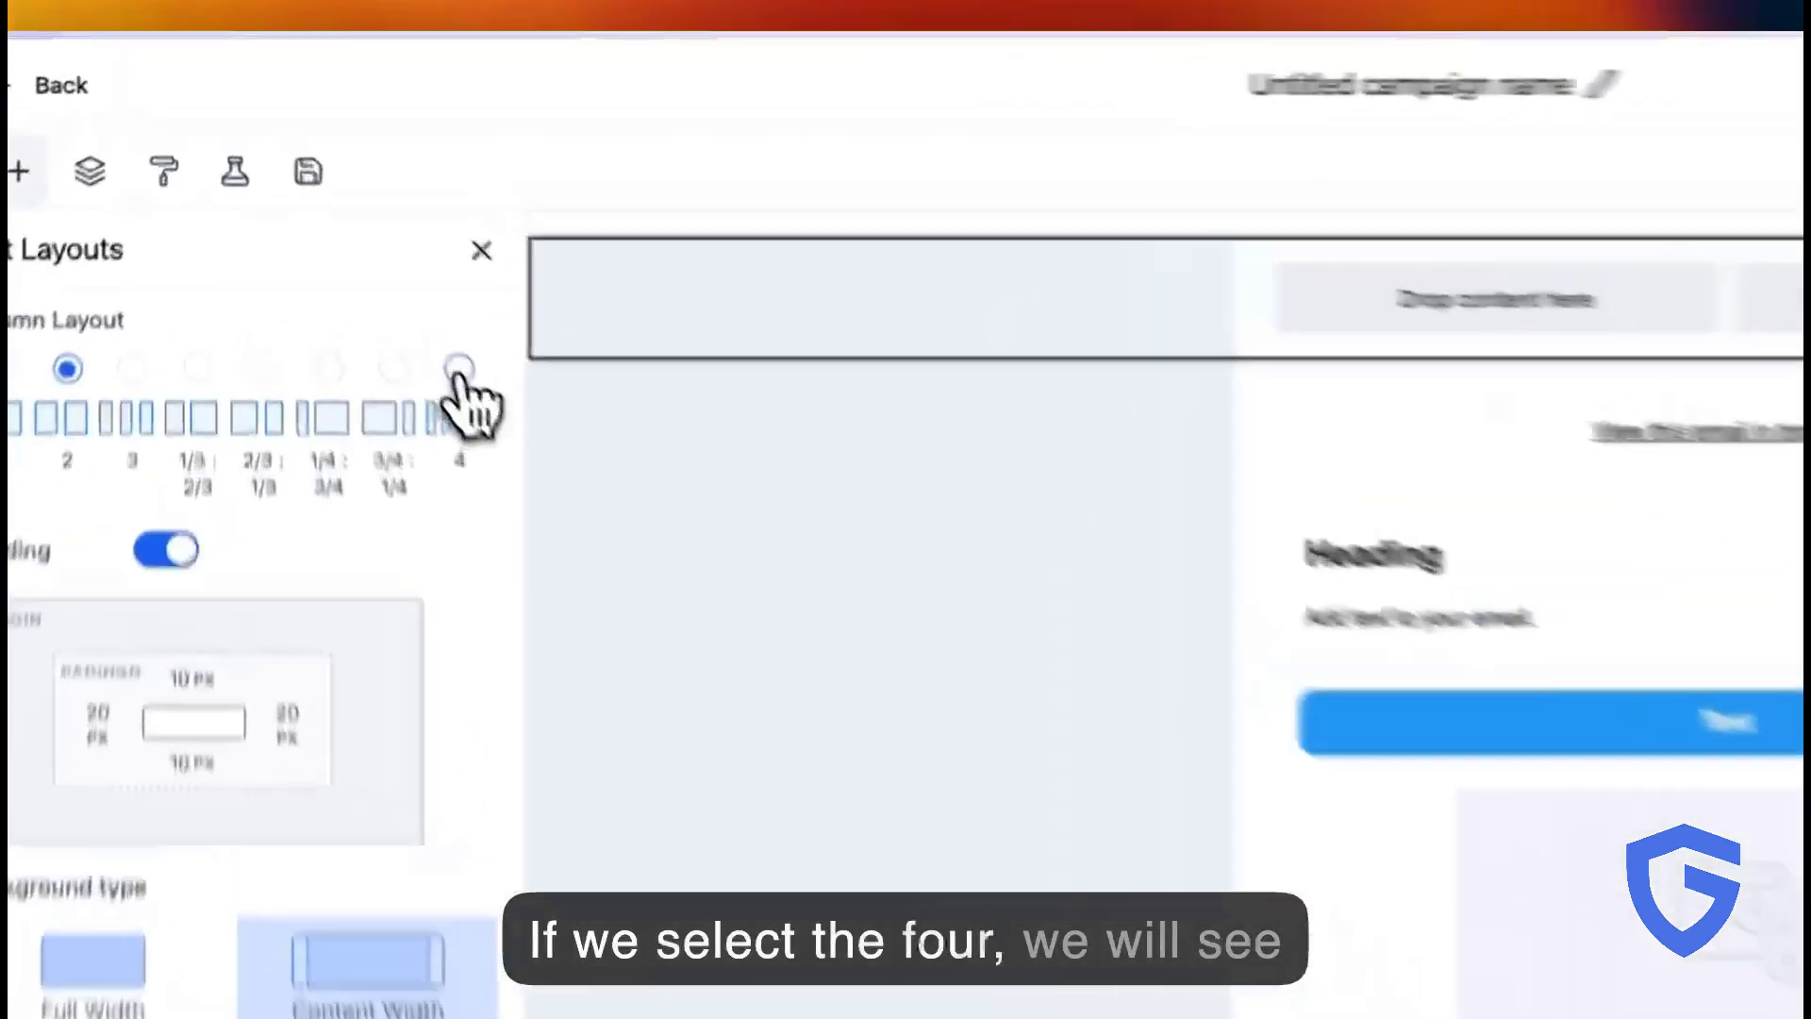
pyautogui.click(344, 226)
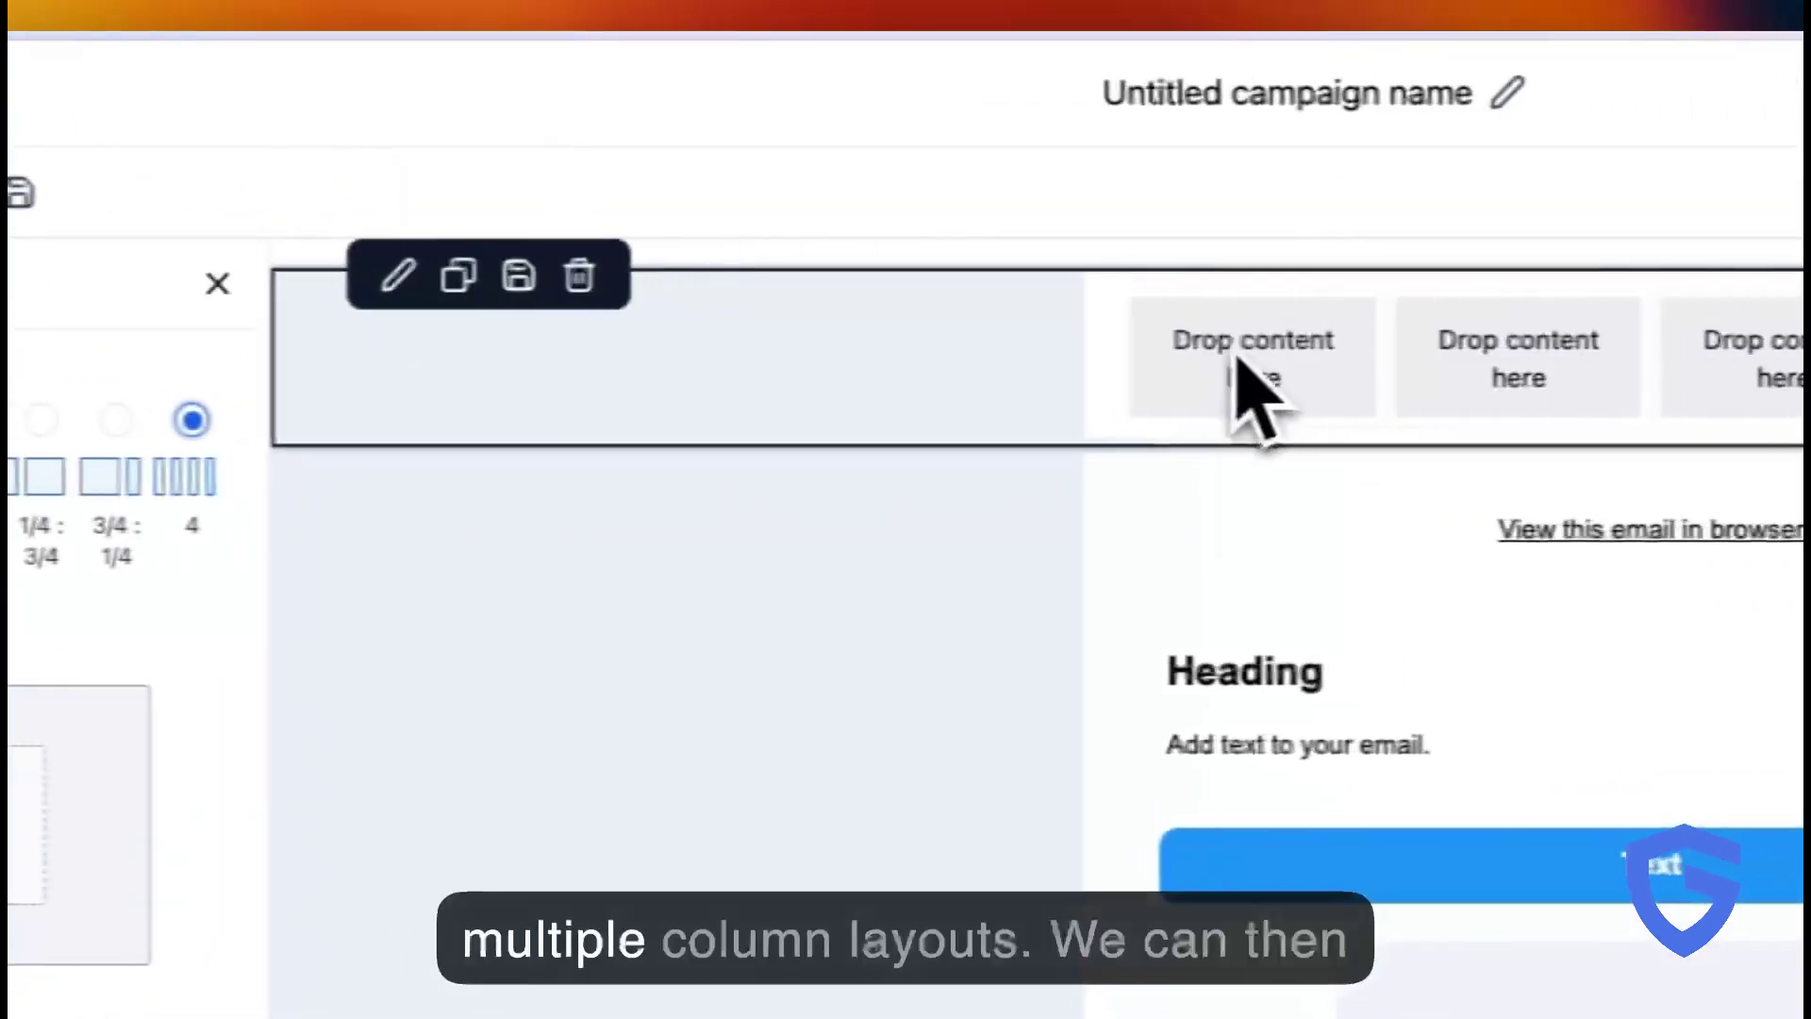
# Add an Image element to the first column of the four-column section
pyautogui.click(141, 194)
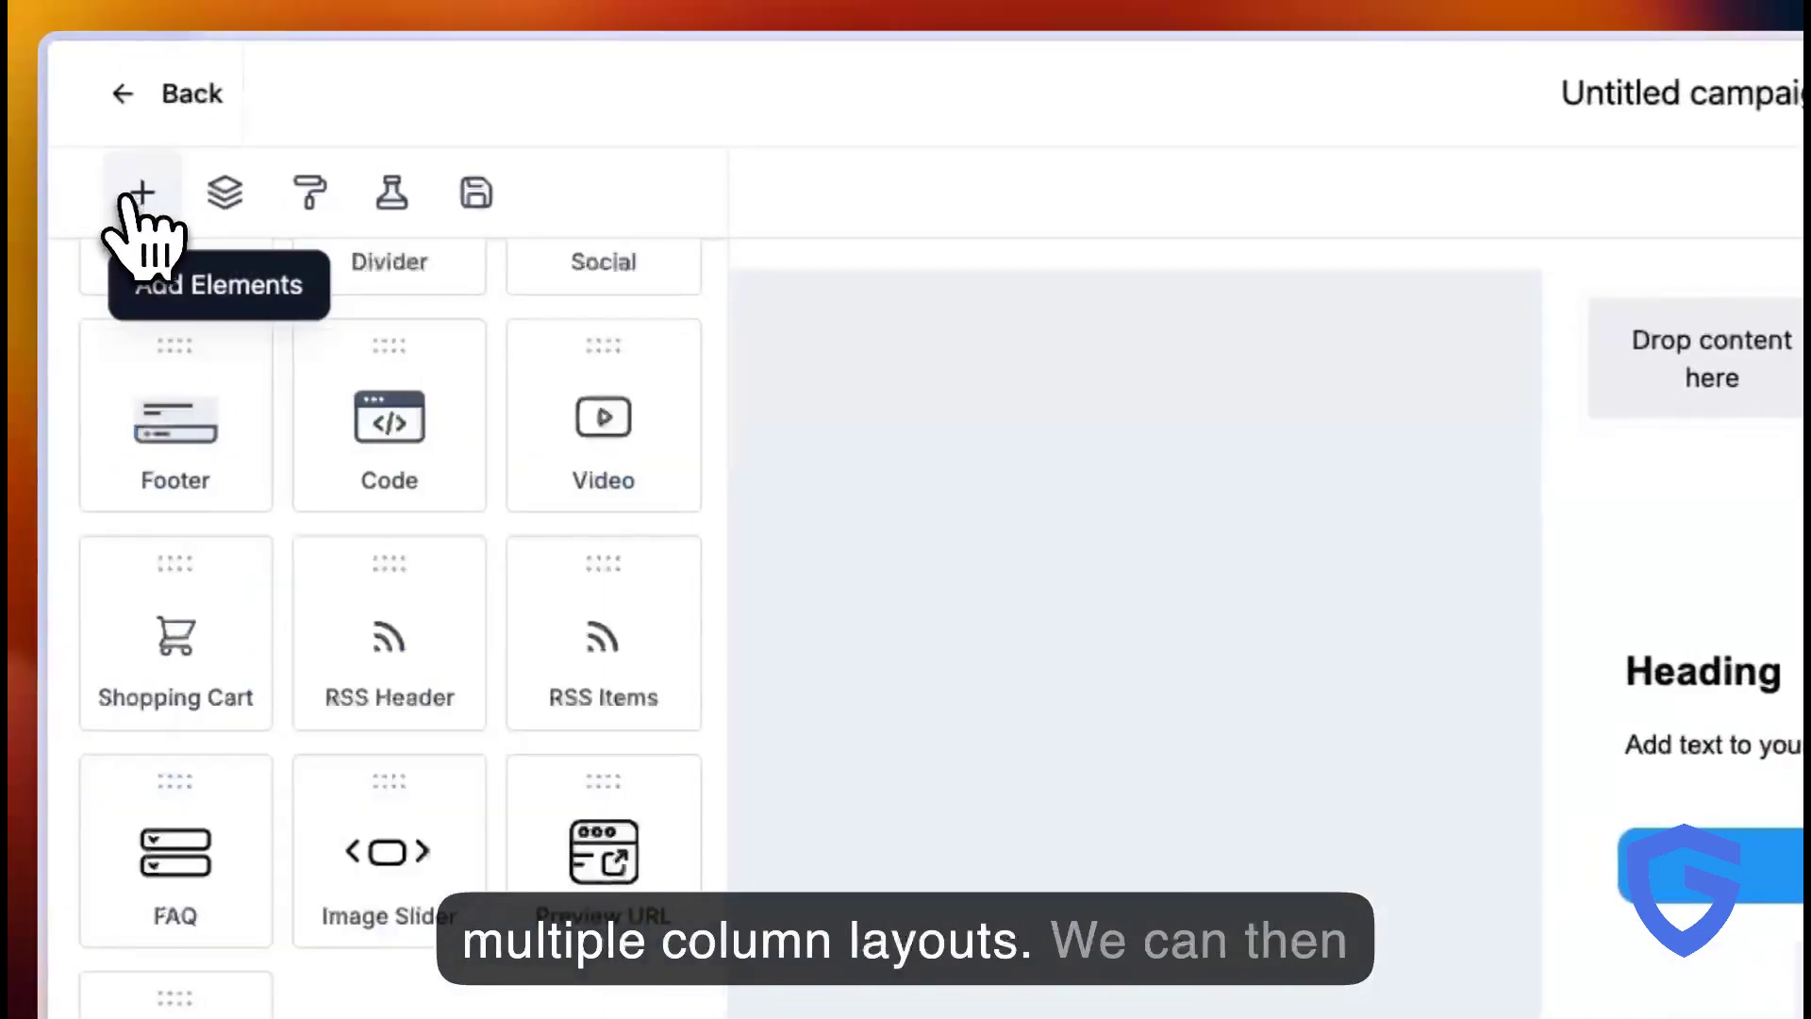
pyautogui.scroll(5, 497, 739)
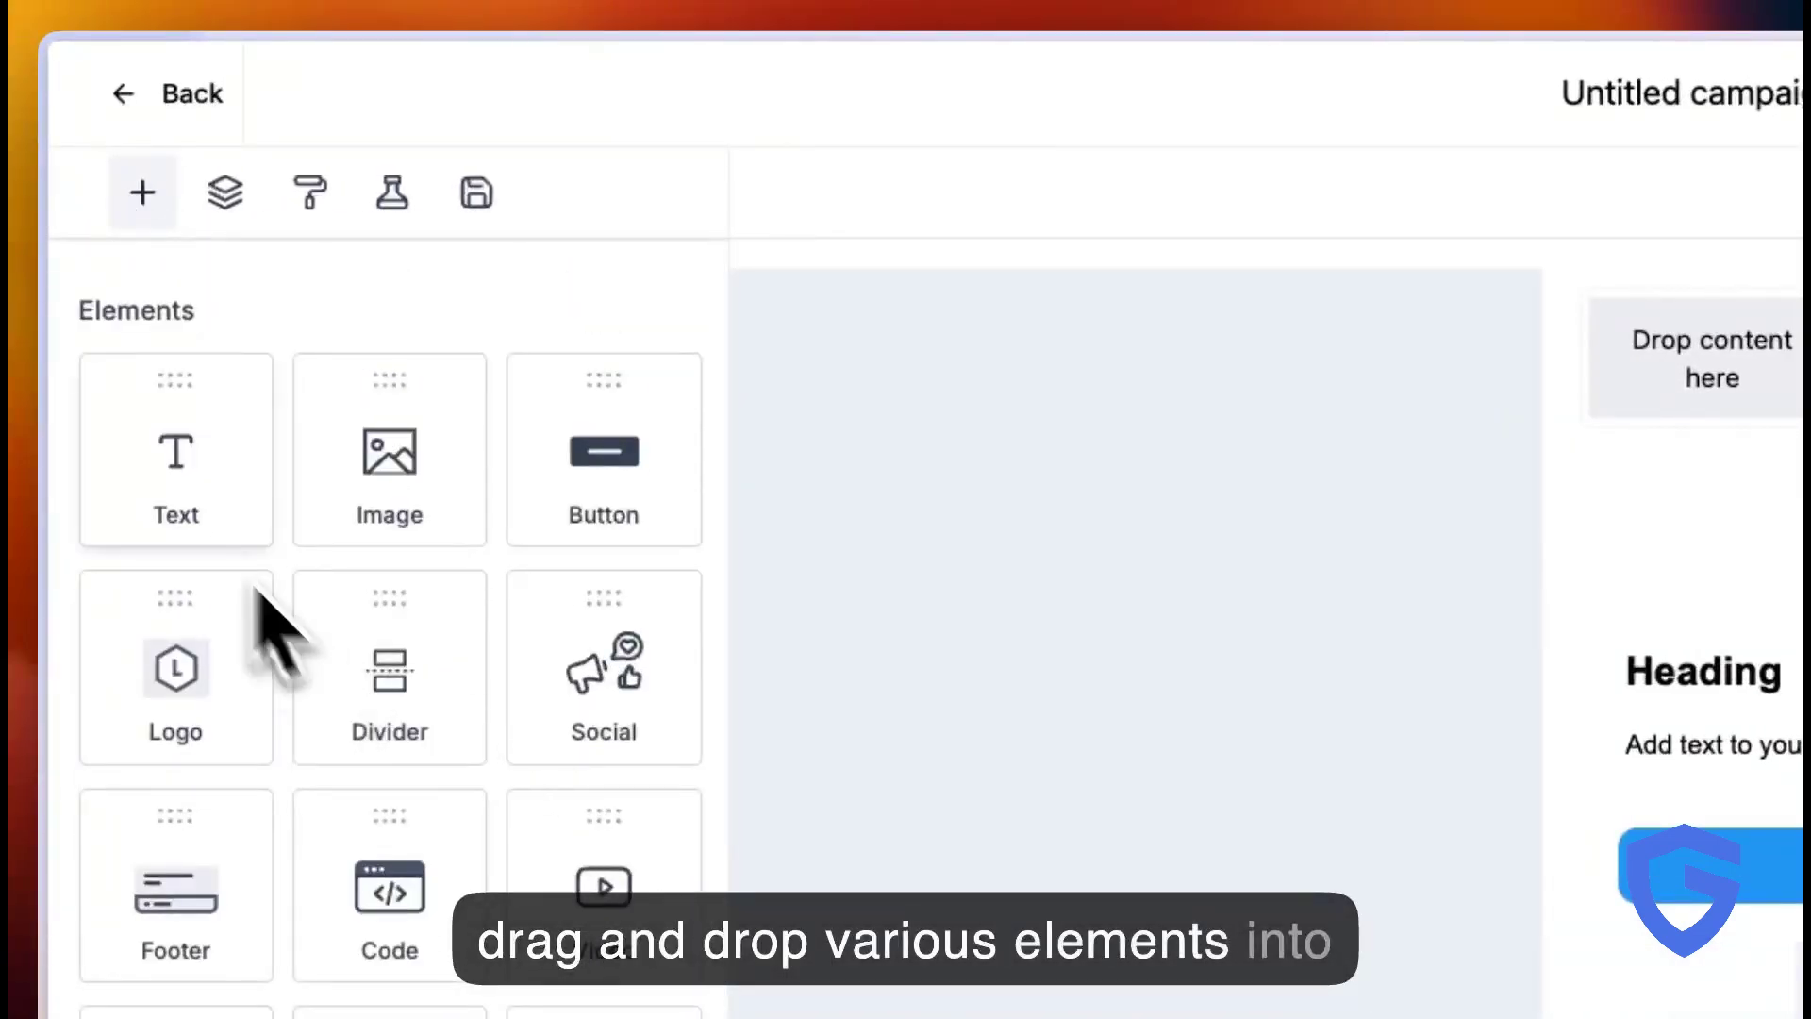
pyautogui.moveTo(364, 476); pyautogui.dragTo(1762, 422)
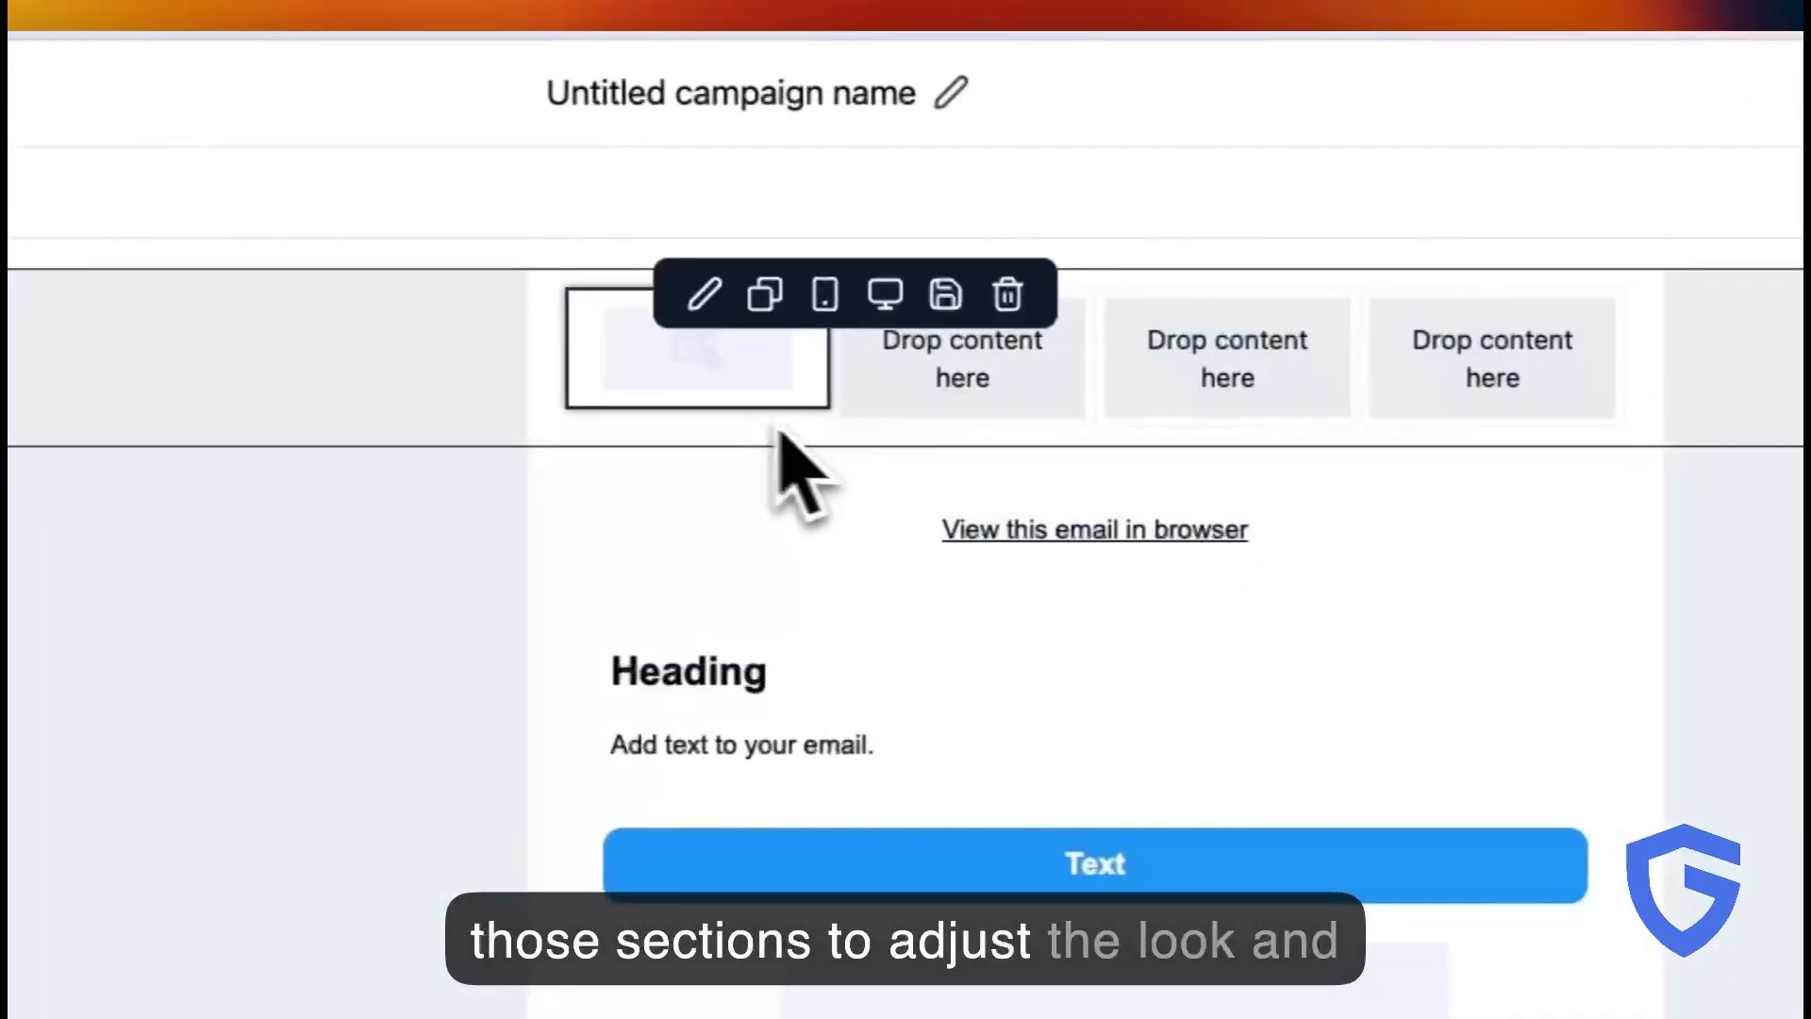
pyautogui.moveTo(1183, 376)
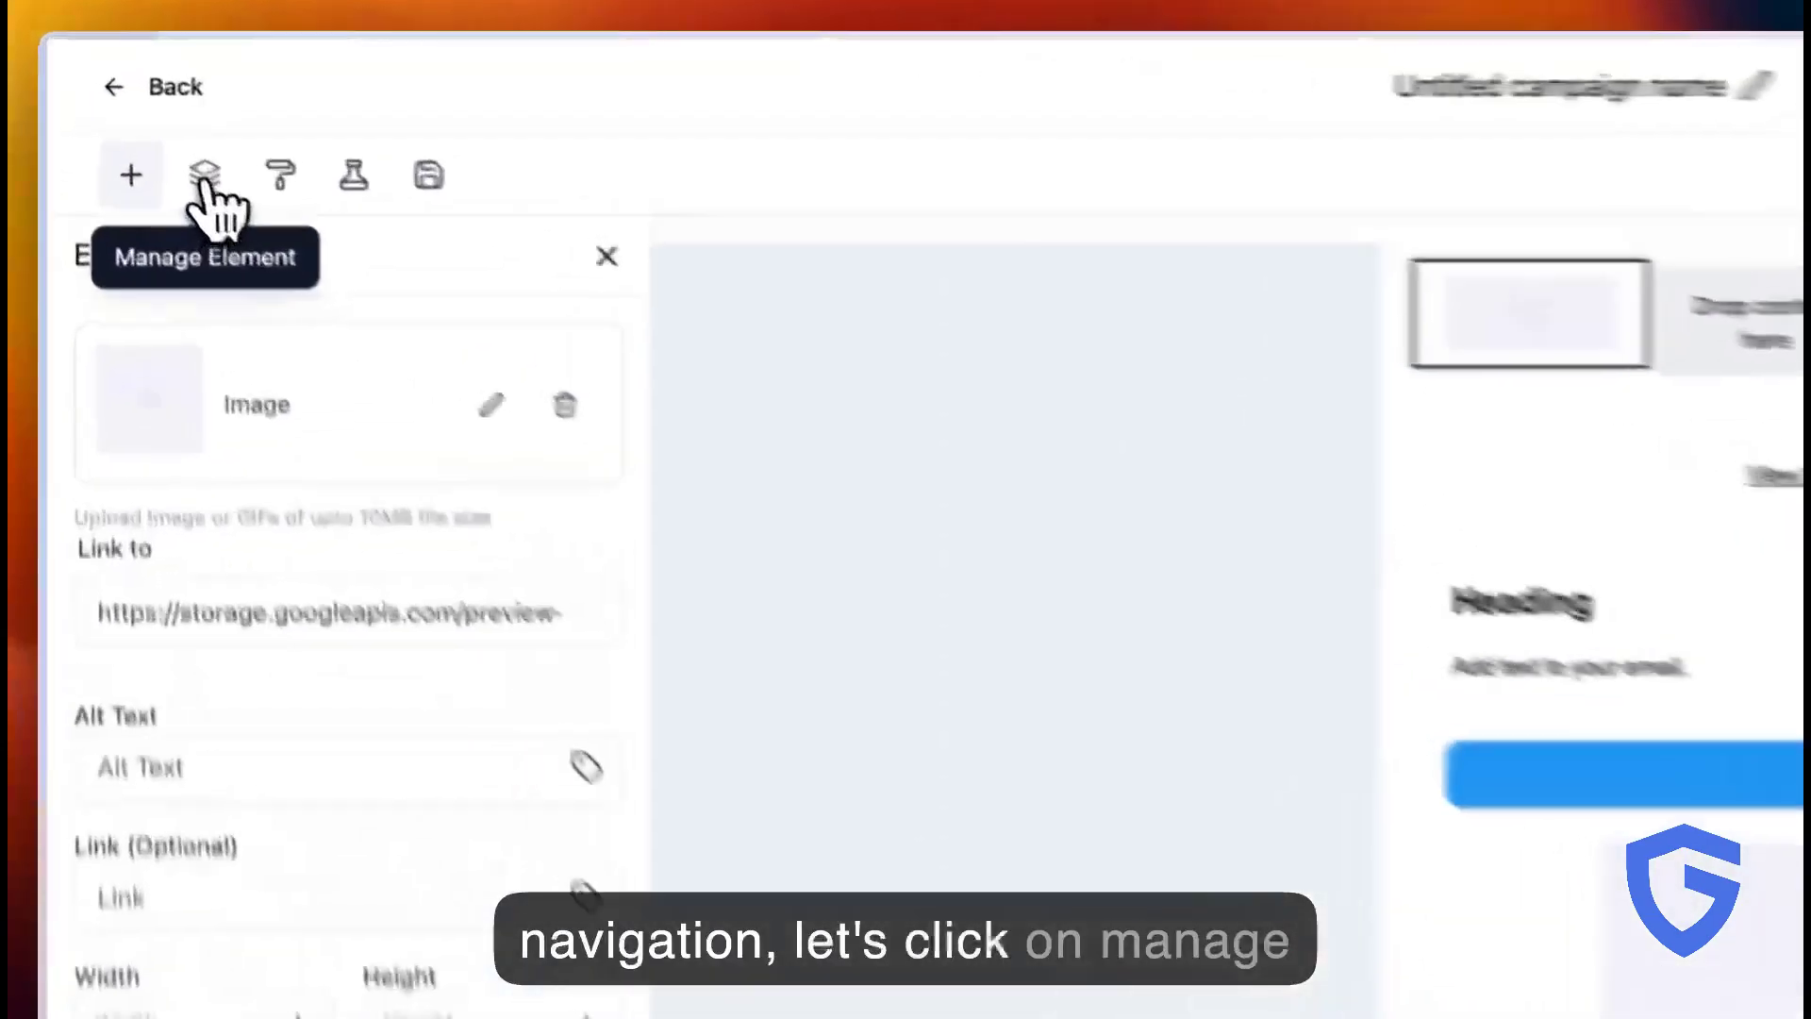
# Examine the email's element structure by expanding the first section and its first column to reveal the image entry
pyautogui.click(133, 113)
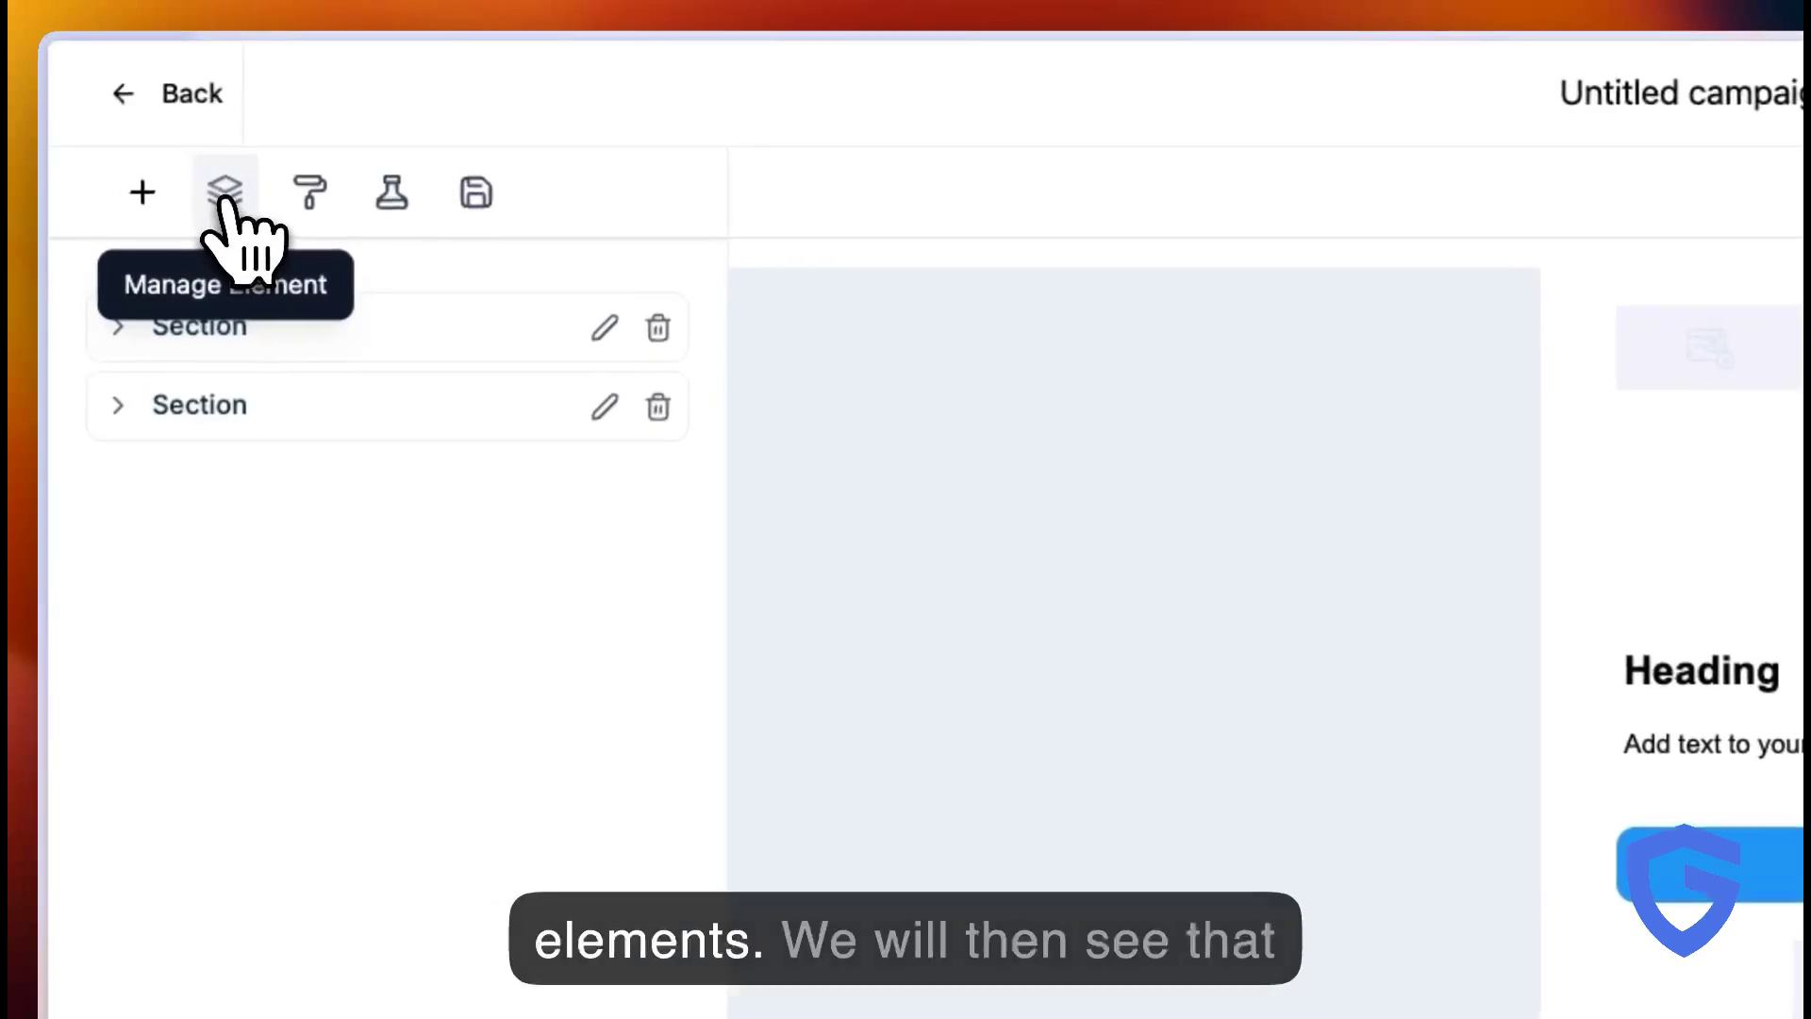
pyautogui.click(121, 338)
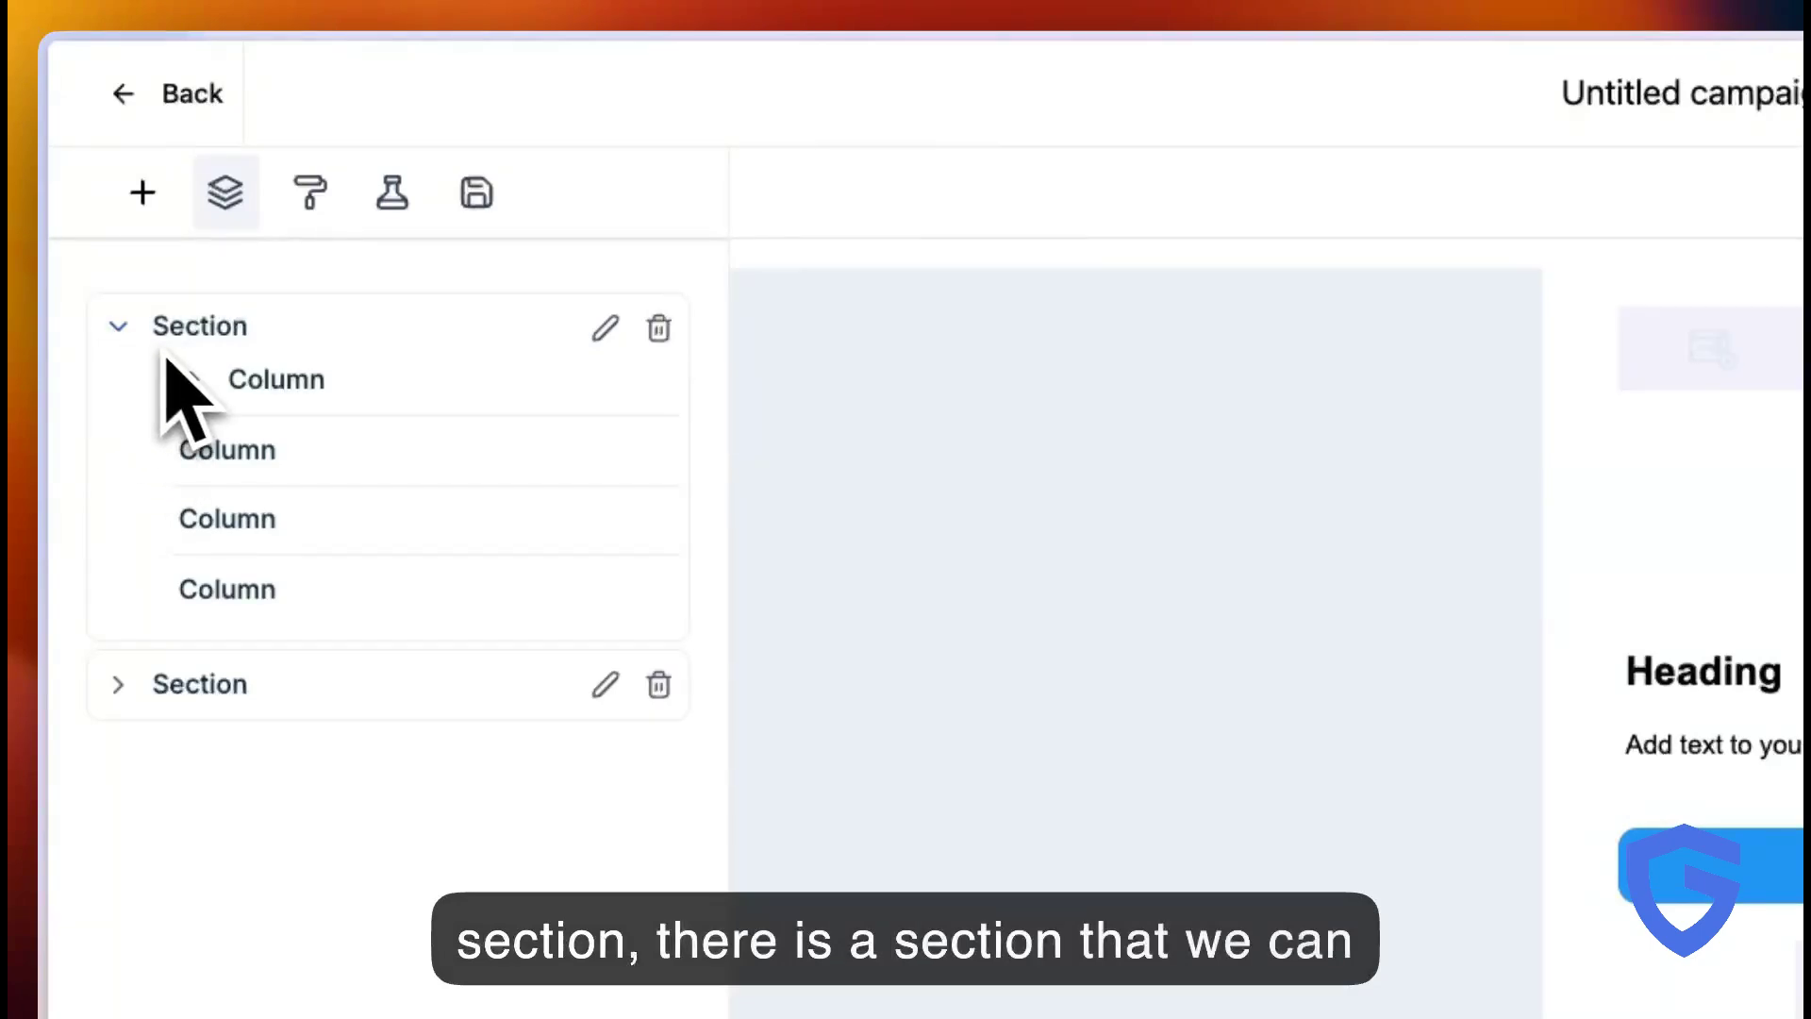
pyautogui.click(196, 382)
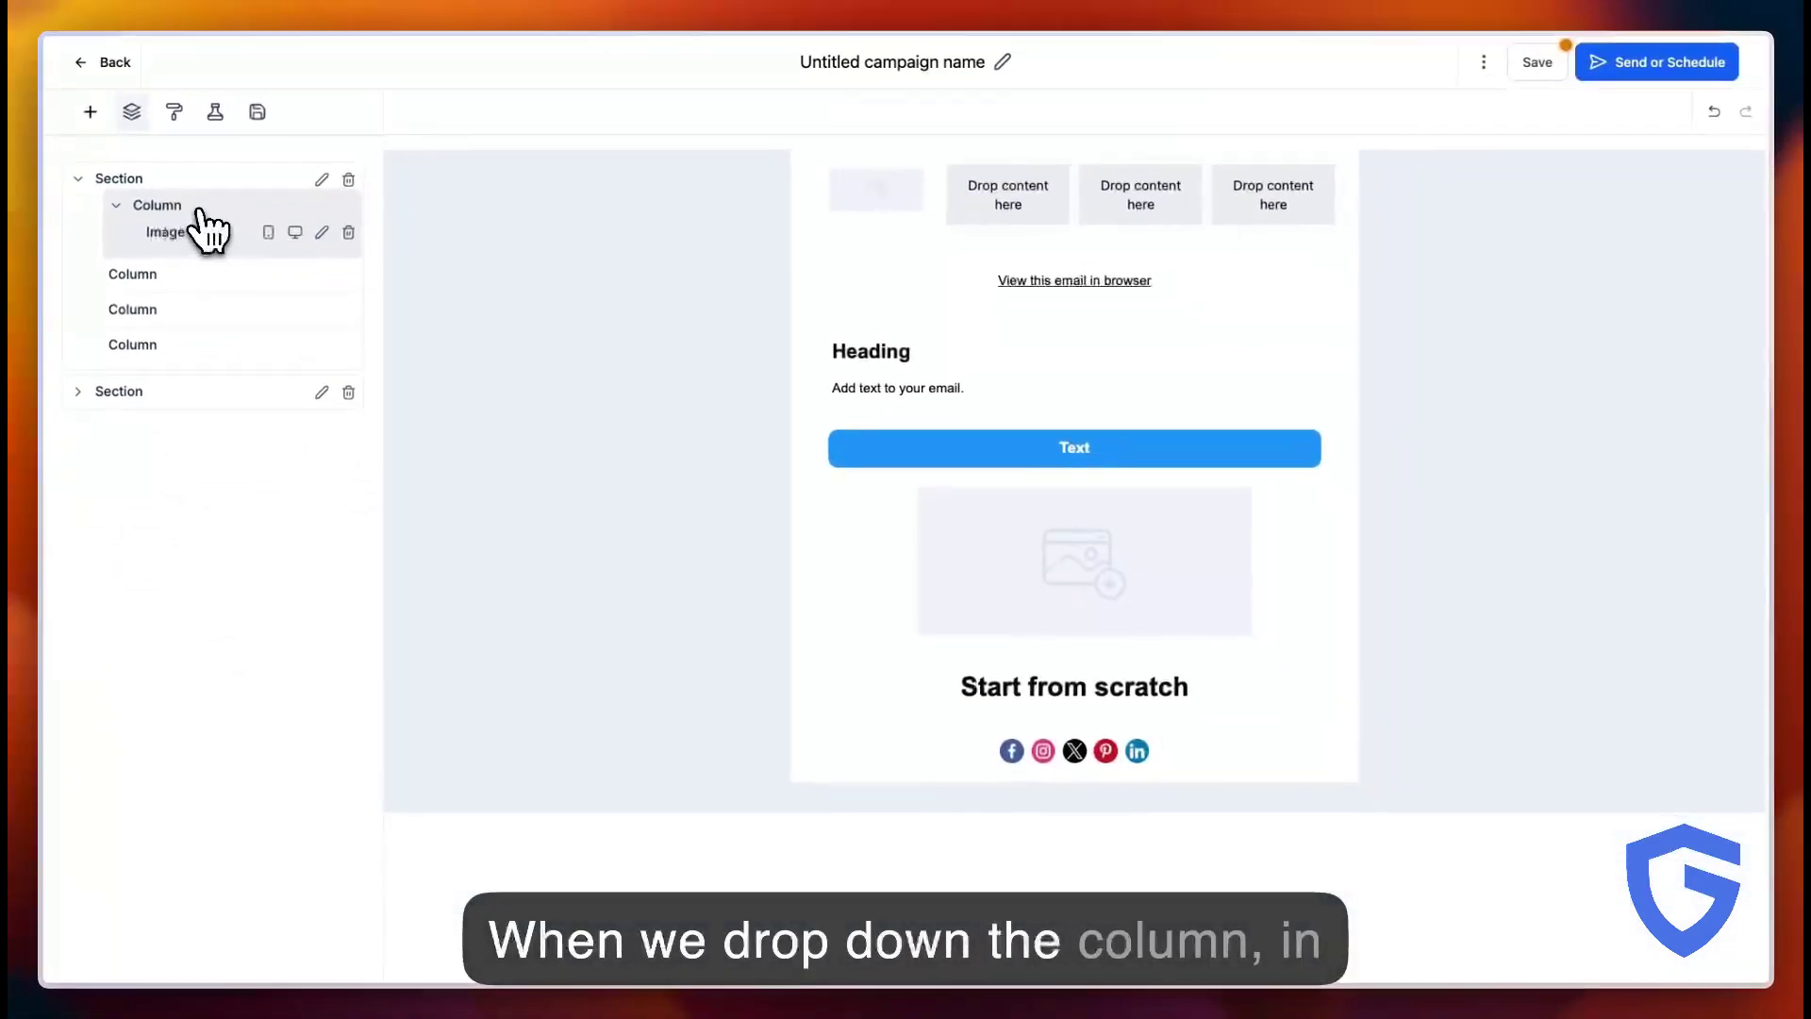
pyautogui.click(213, 228)
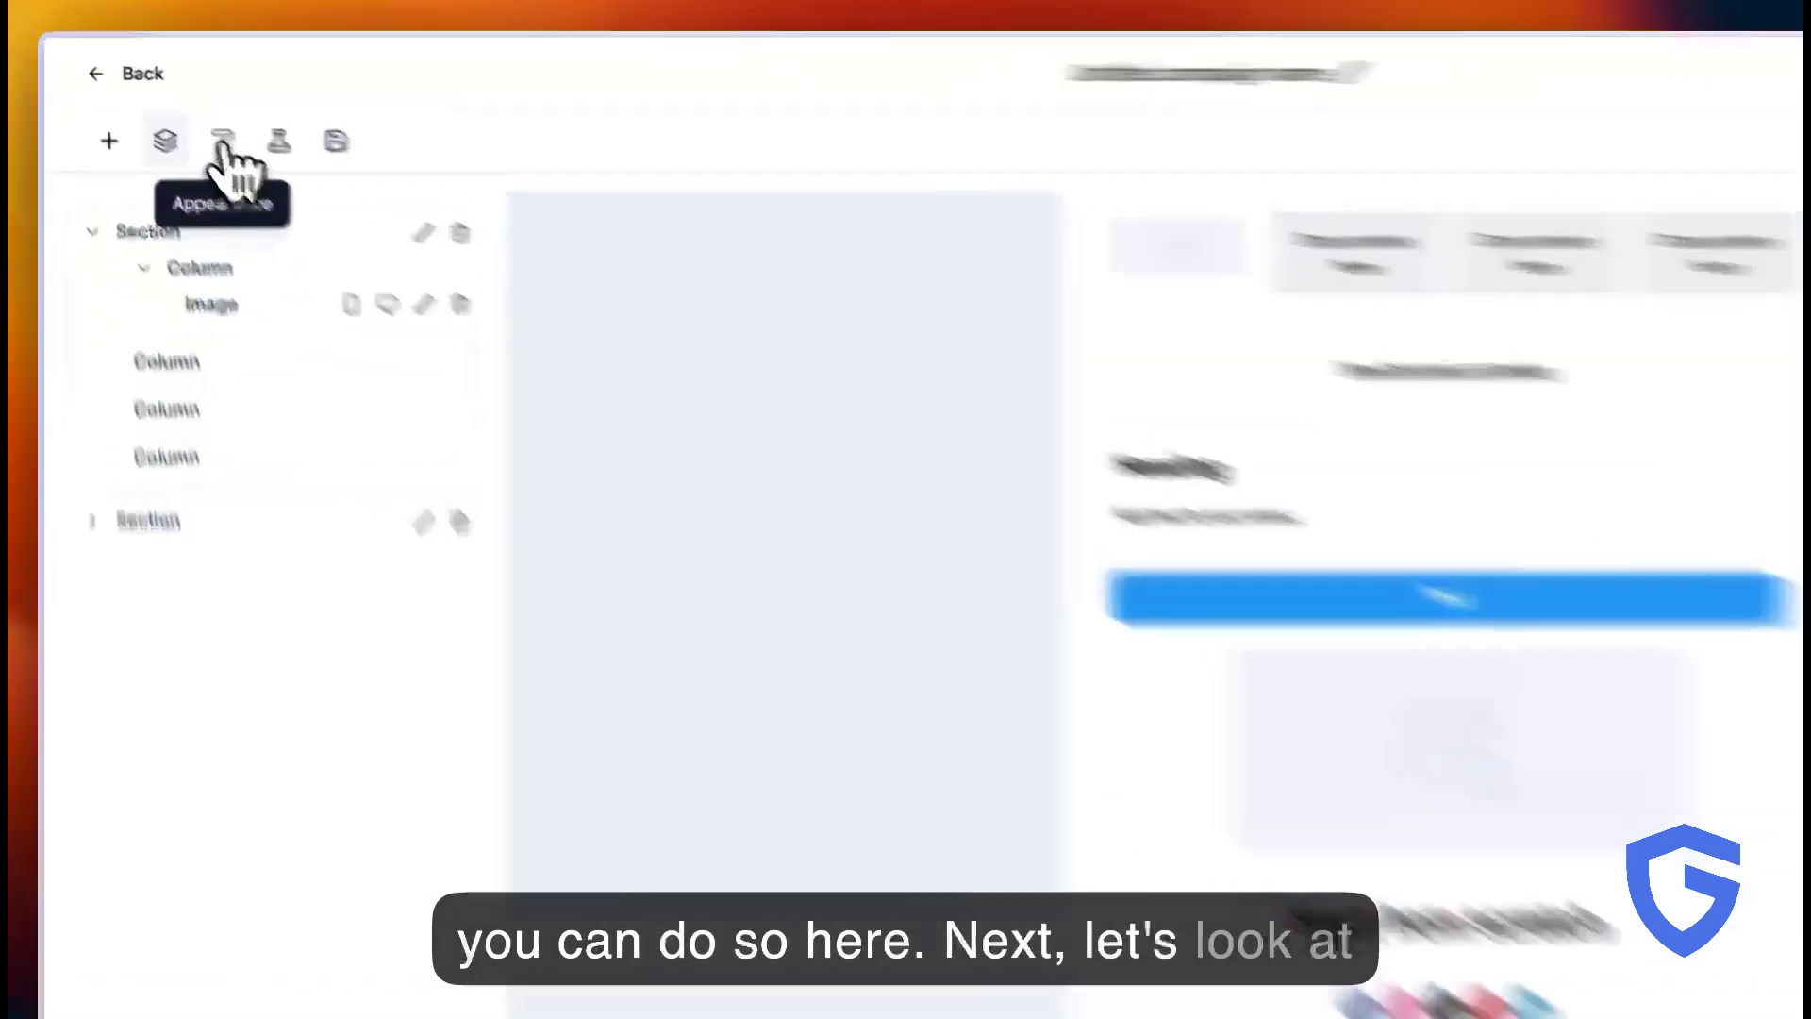
# Review the email's global appearance settings for the template, buttons and dividers
pyautogui.click(174, 111)
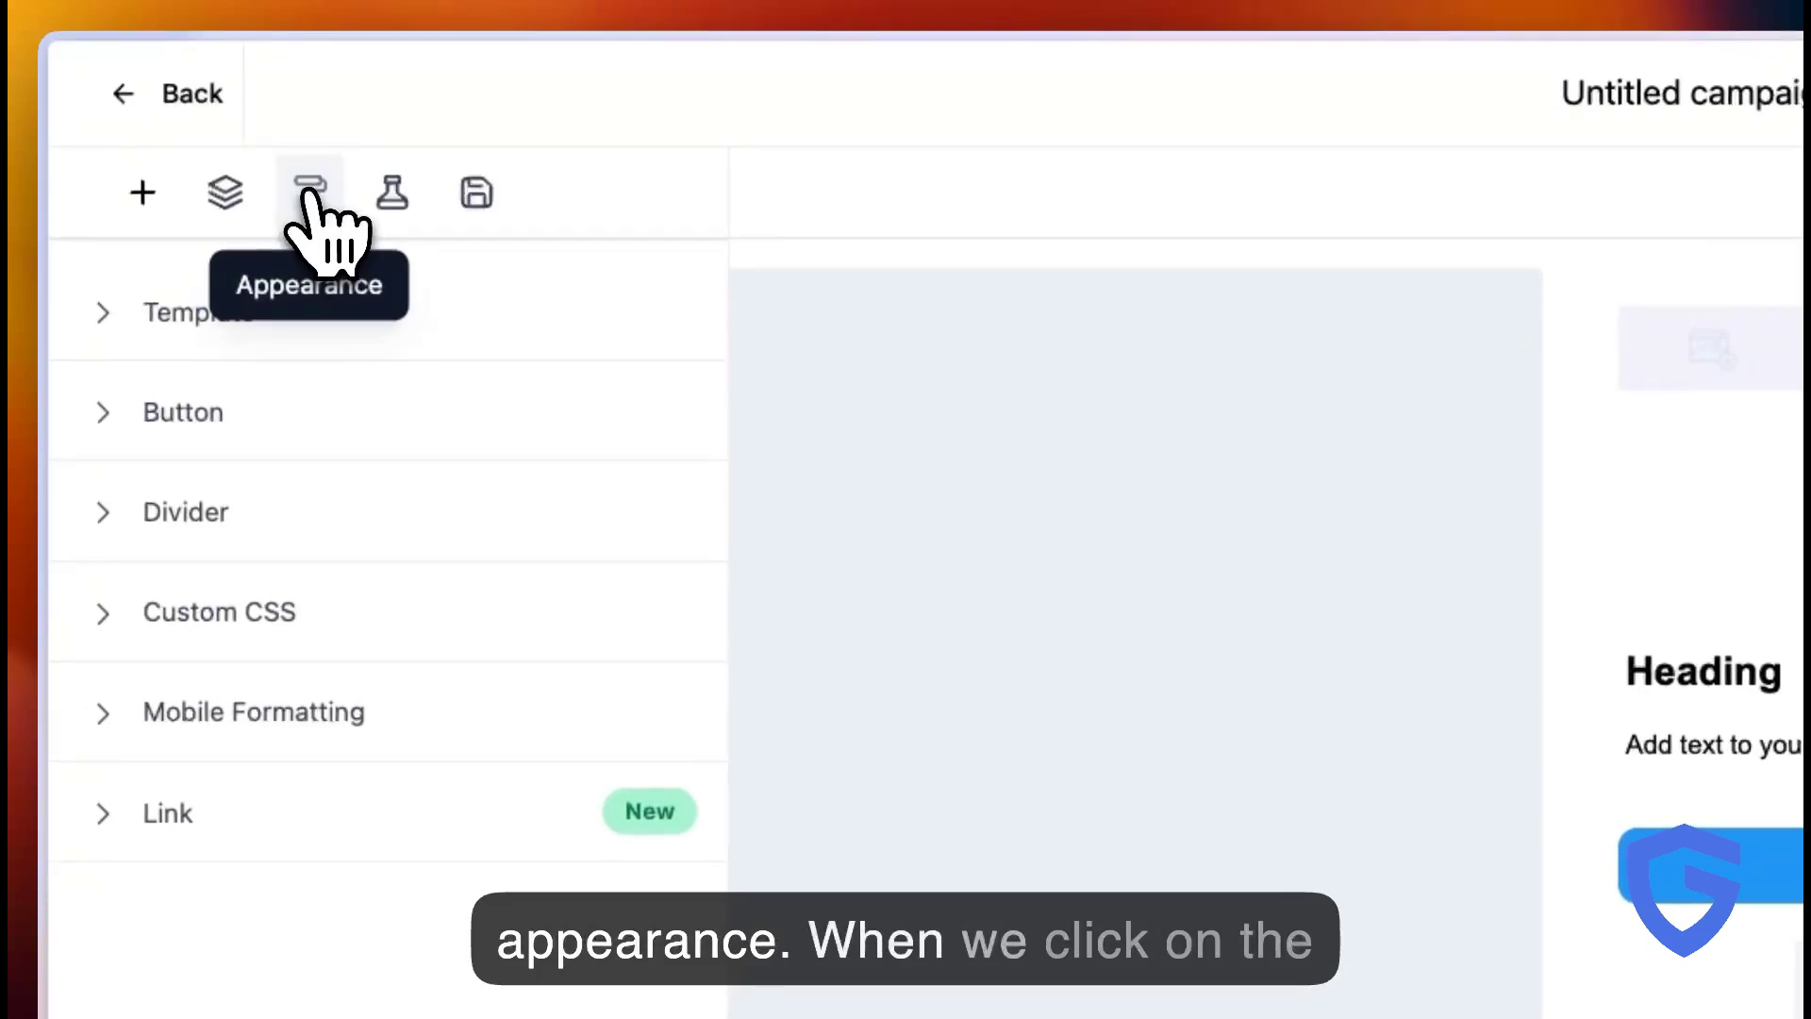
pyautogui.click(106, 314)
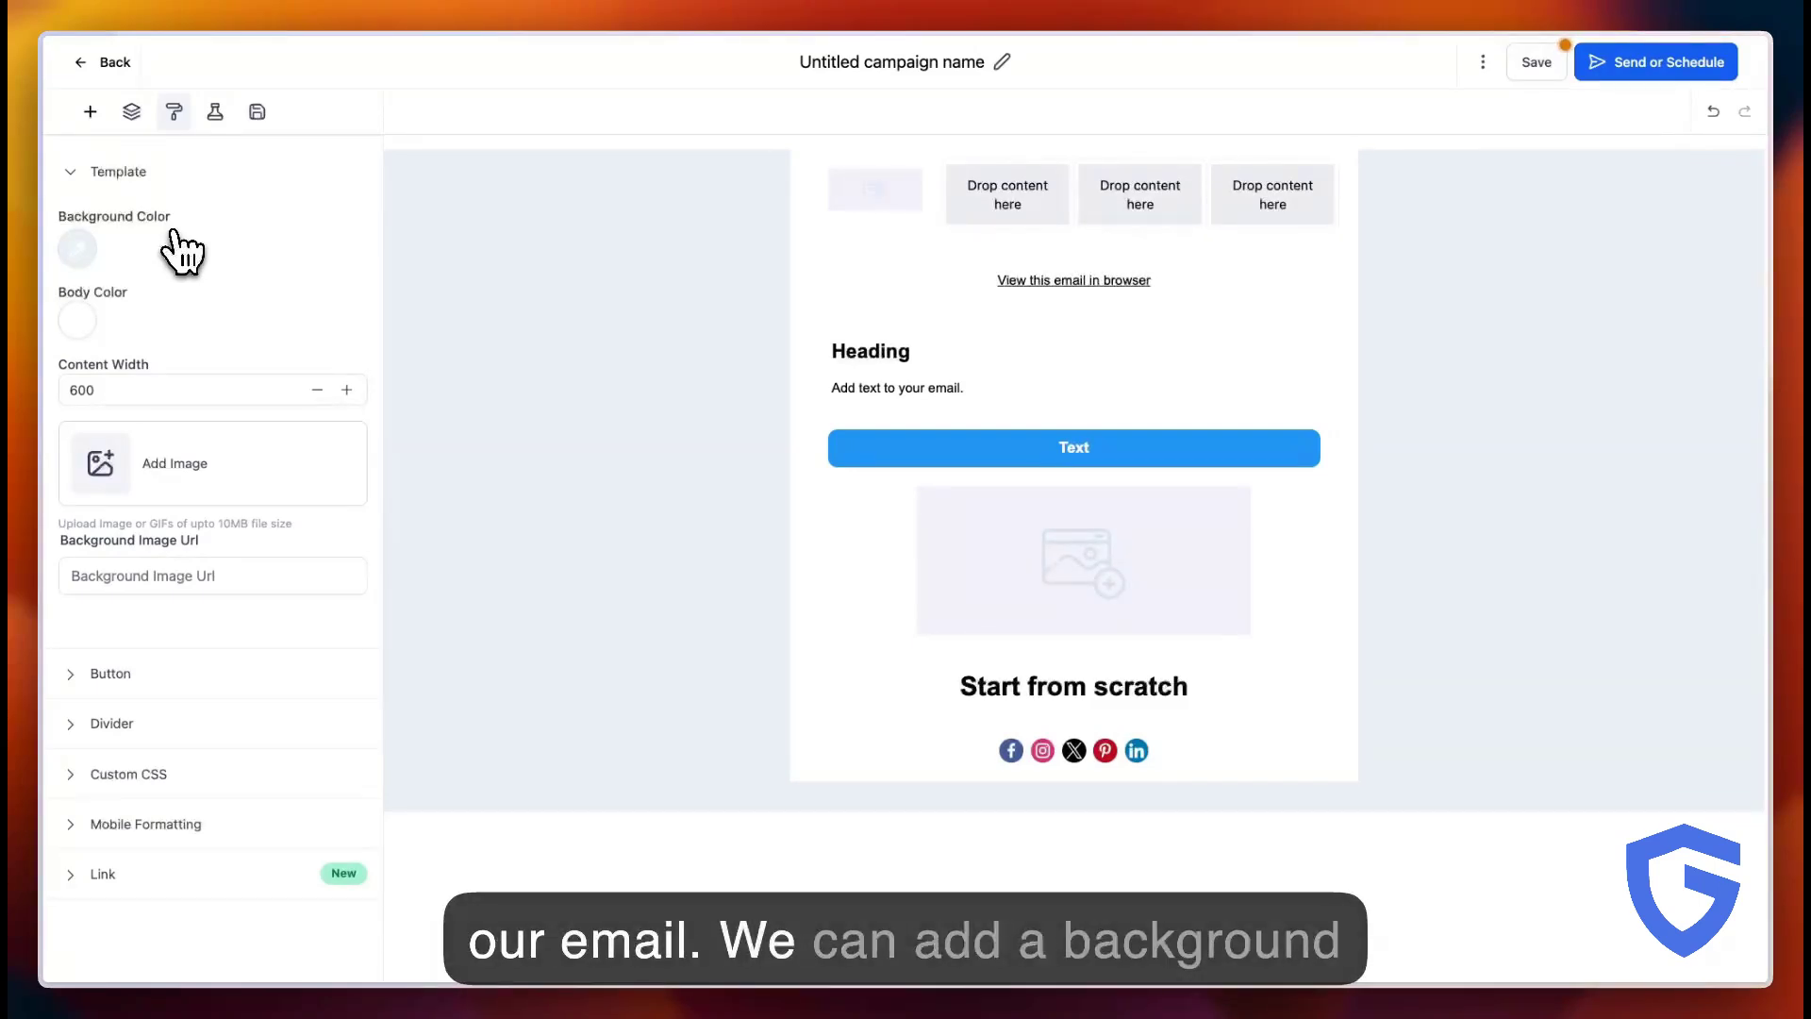
pyautogui.click(133, 577)
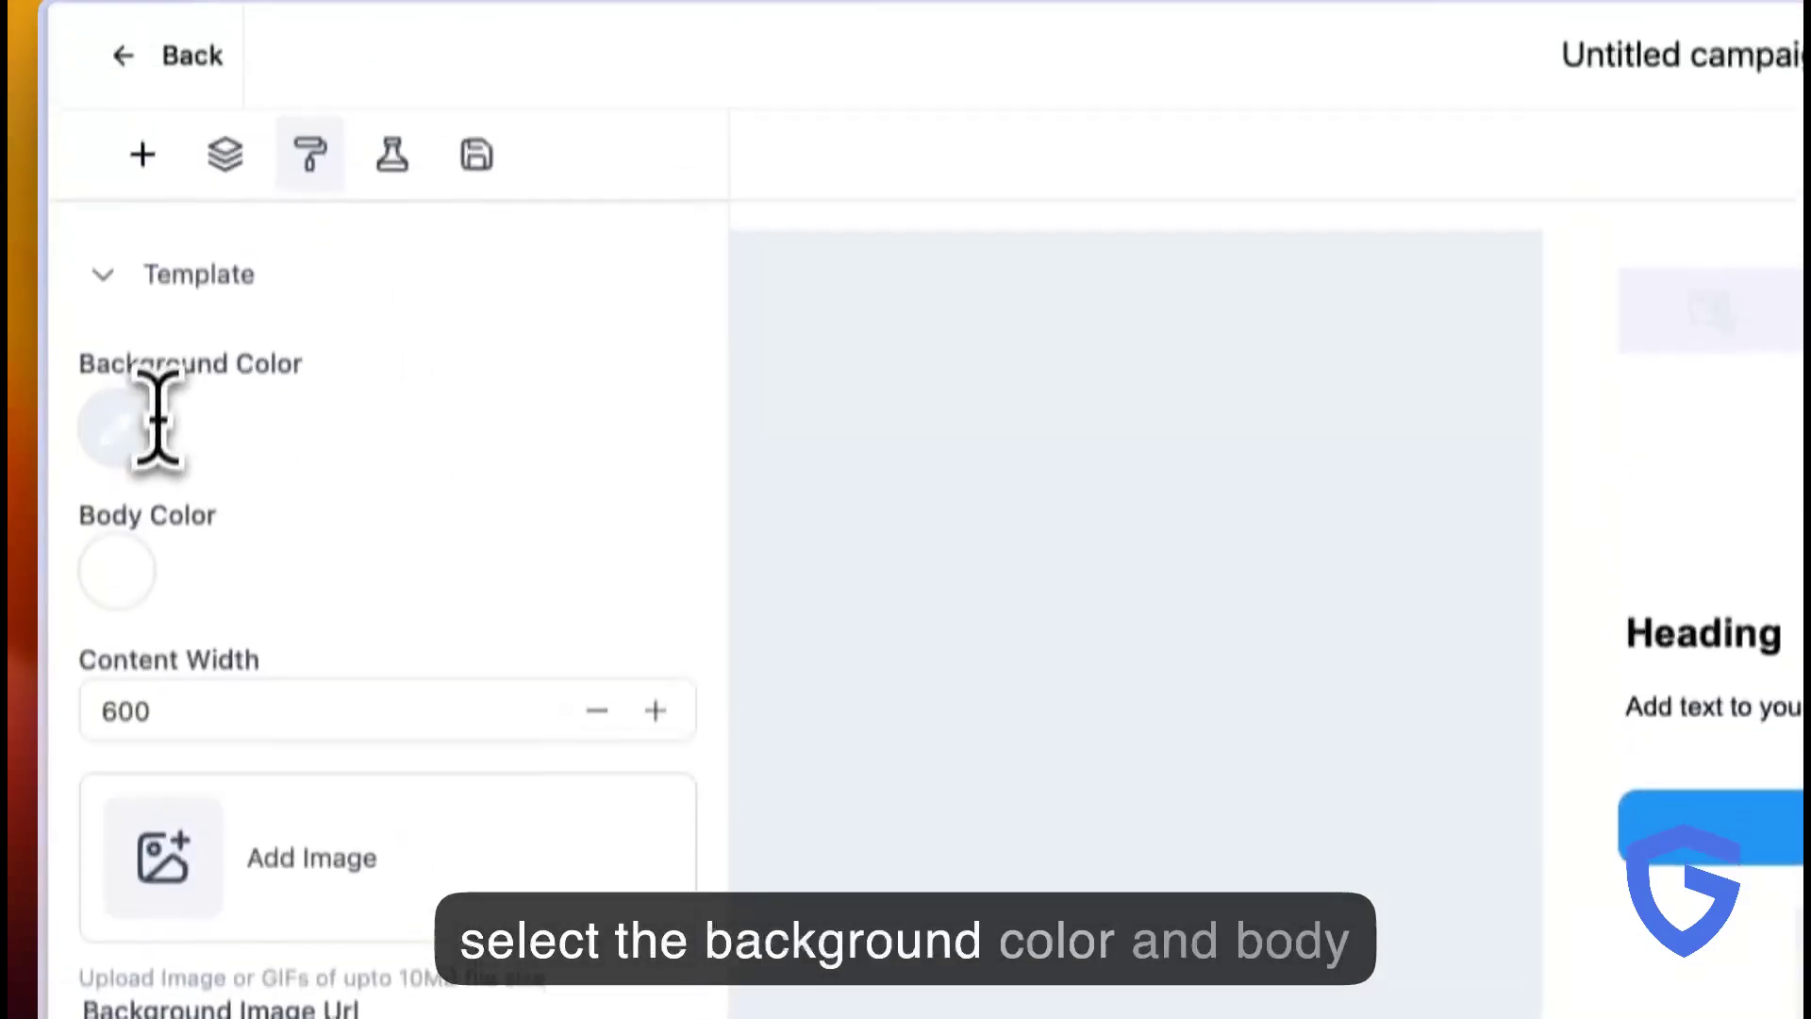
pyautogui.click(118, 275)
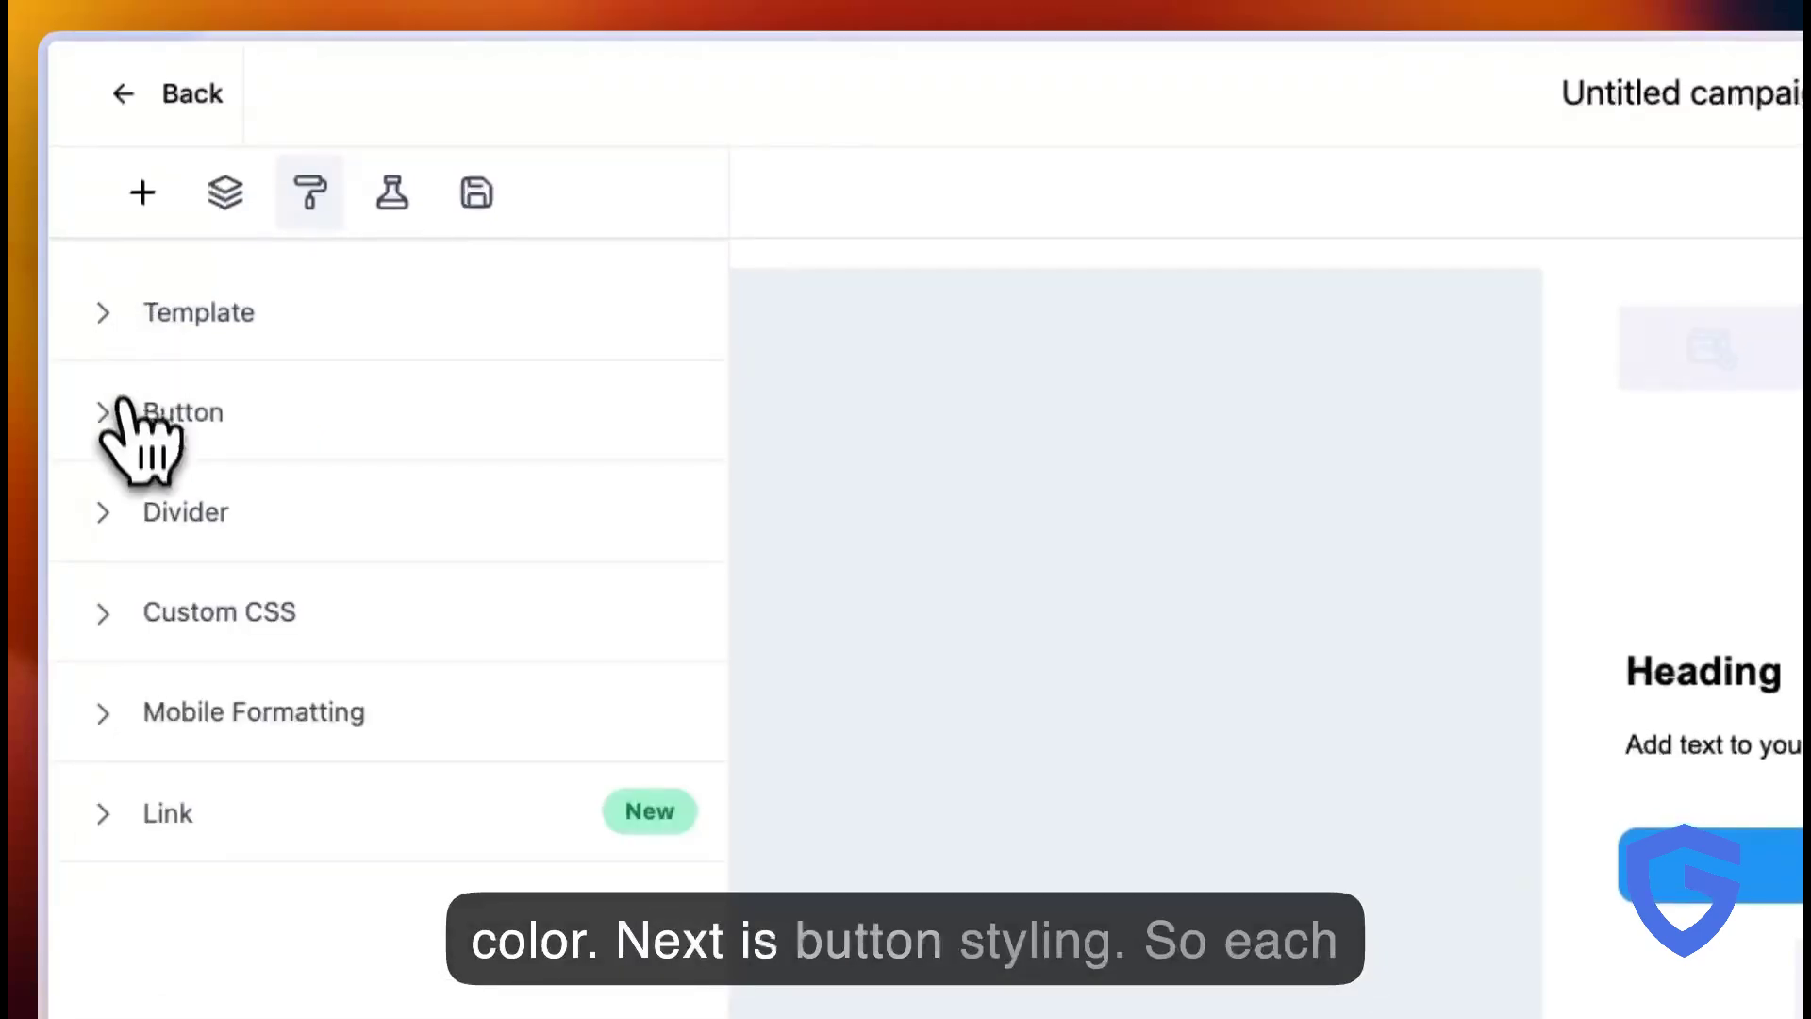
pyautogui.click(122, 411)
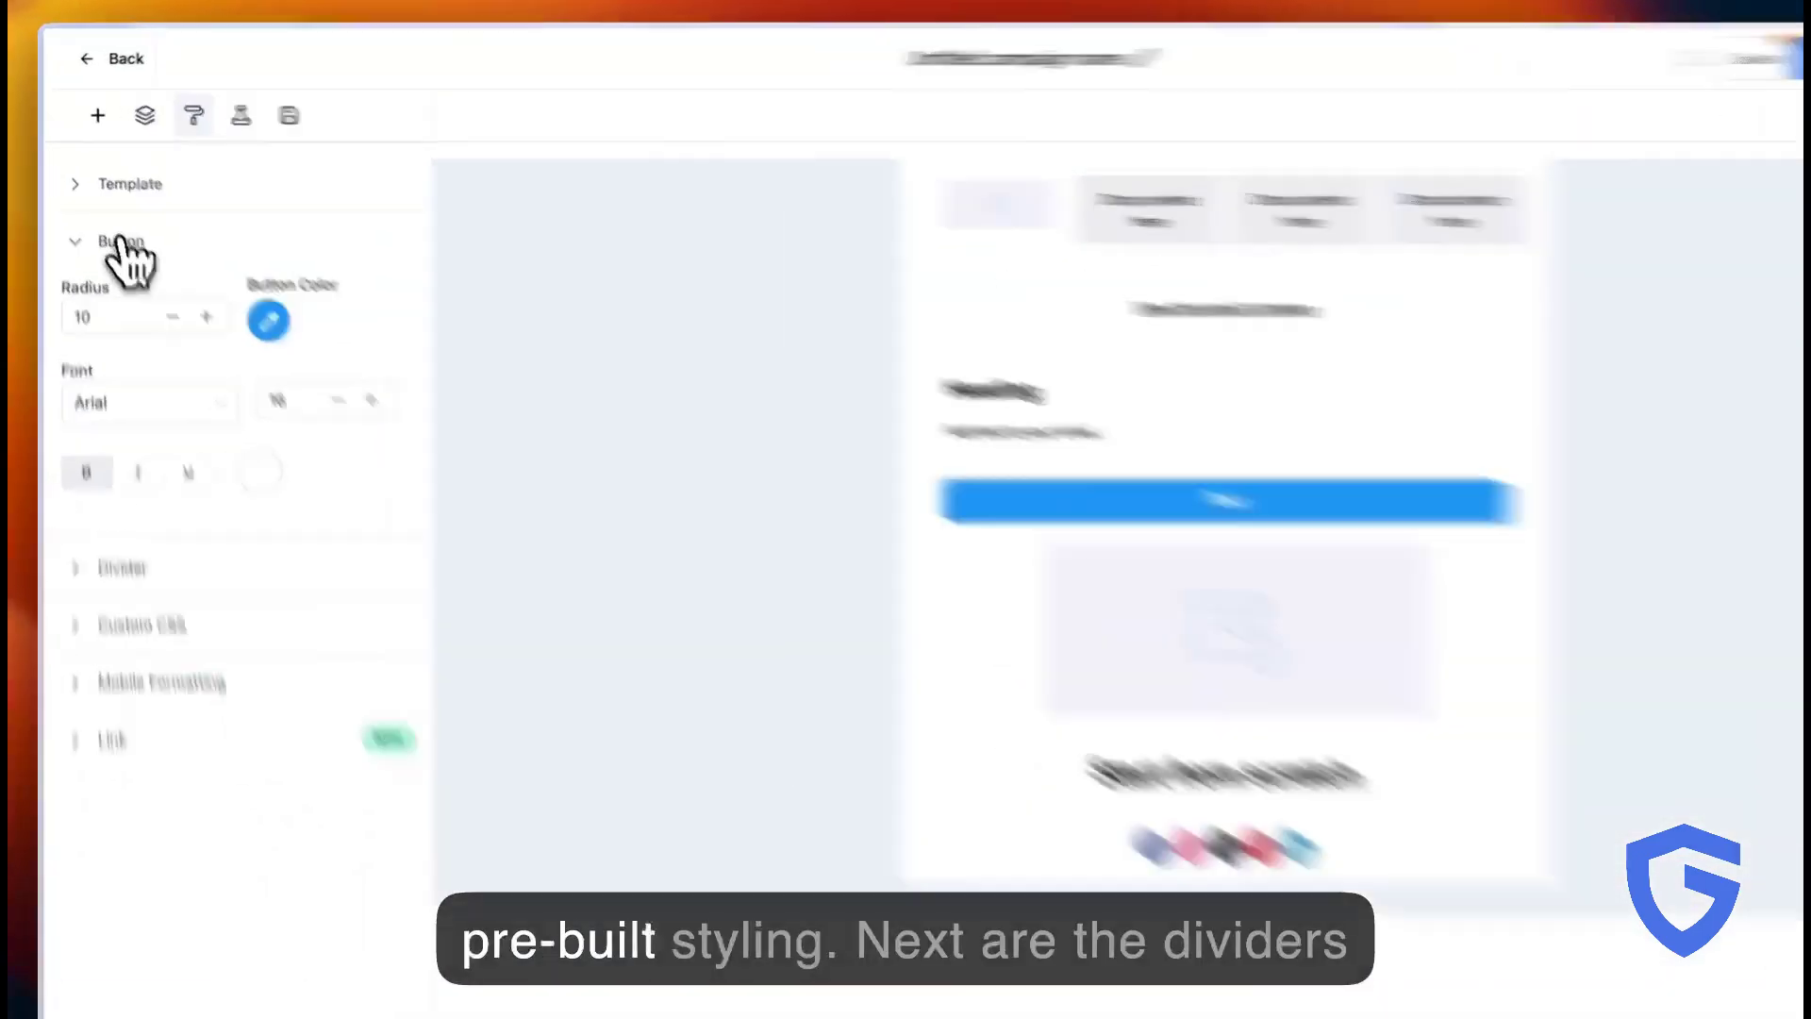
pyautogui.click(114, 224)
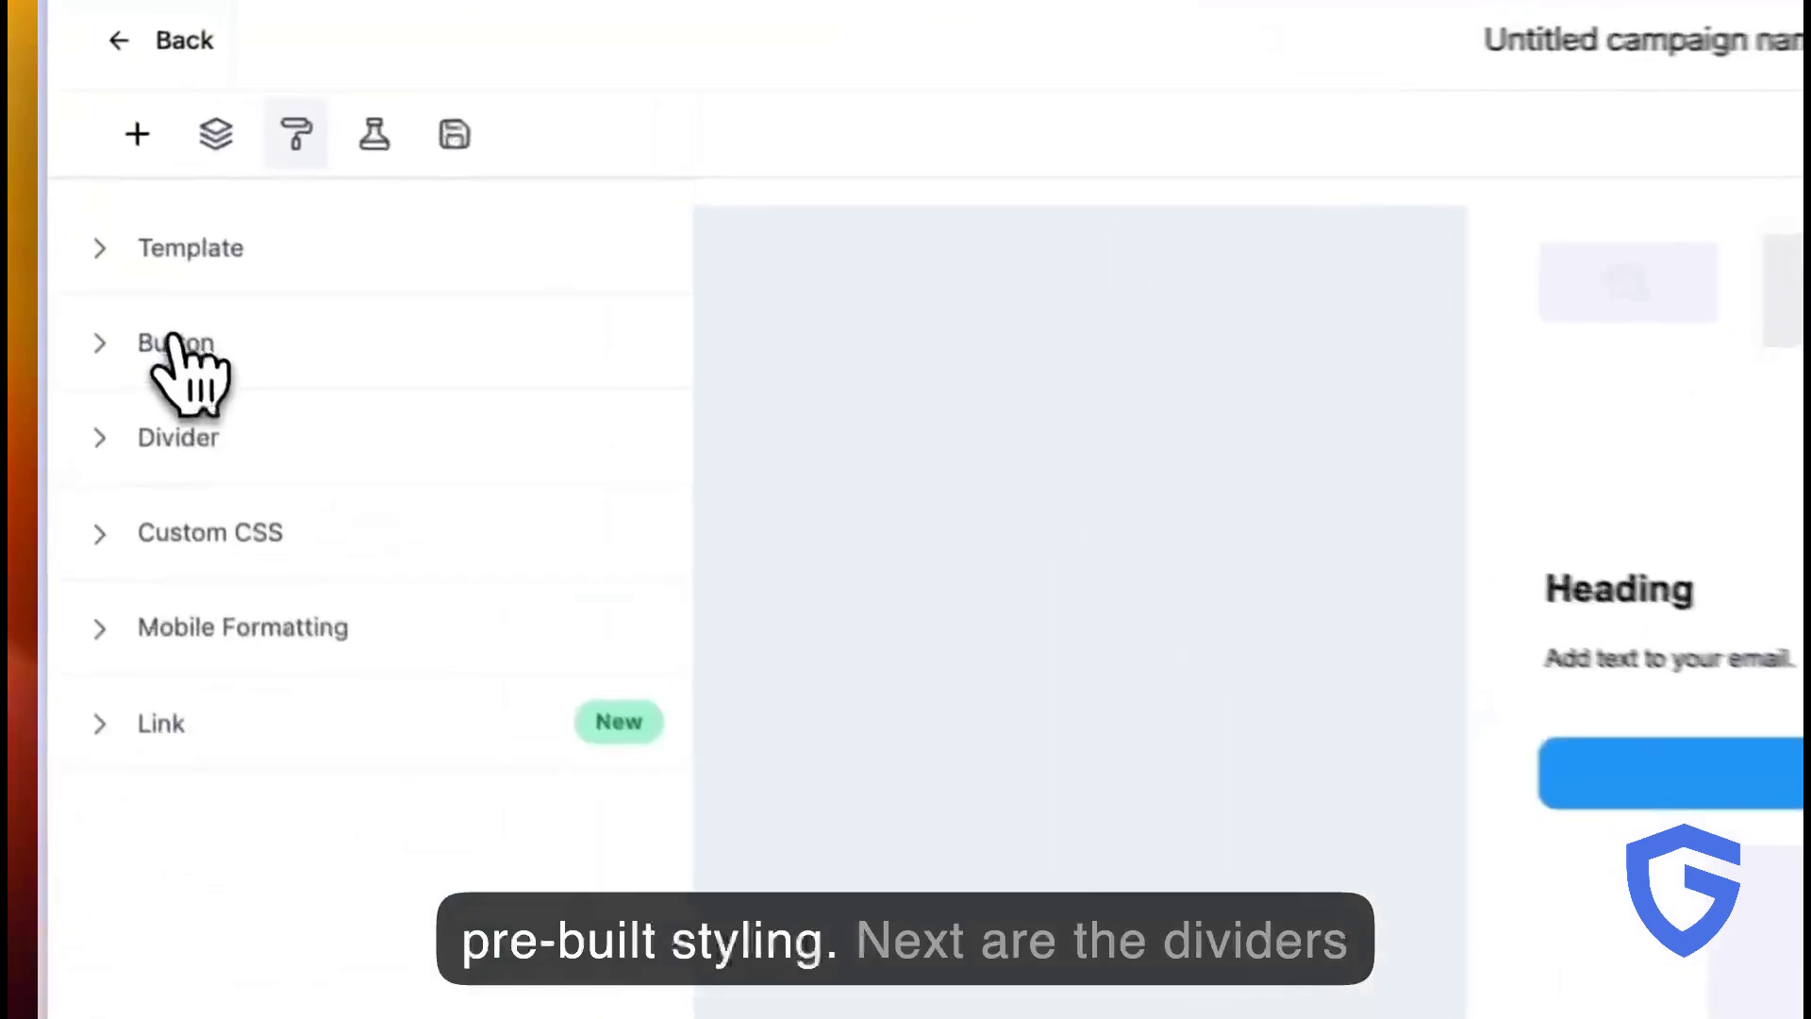
pyautogui.click(174, 463)
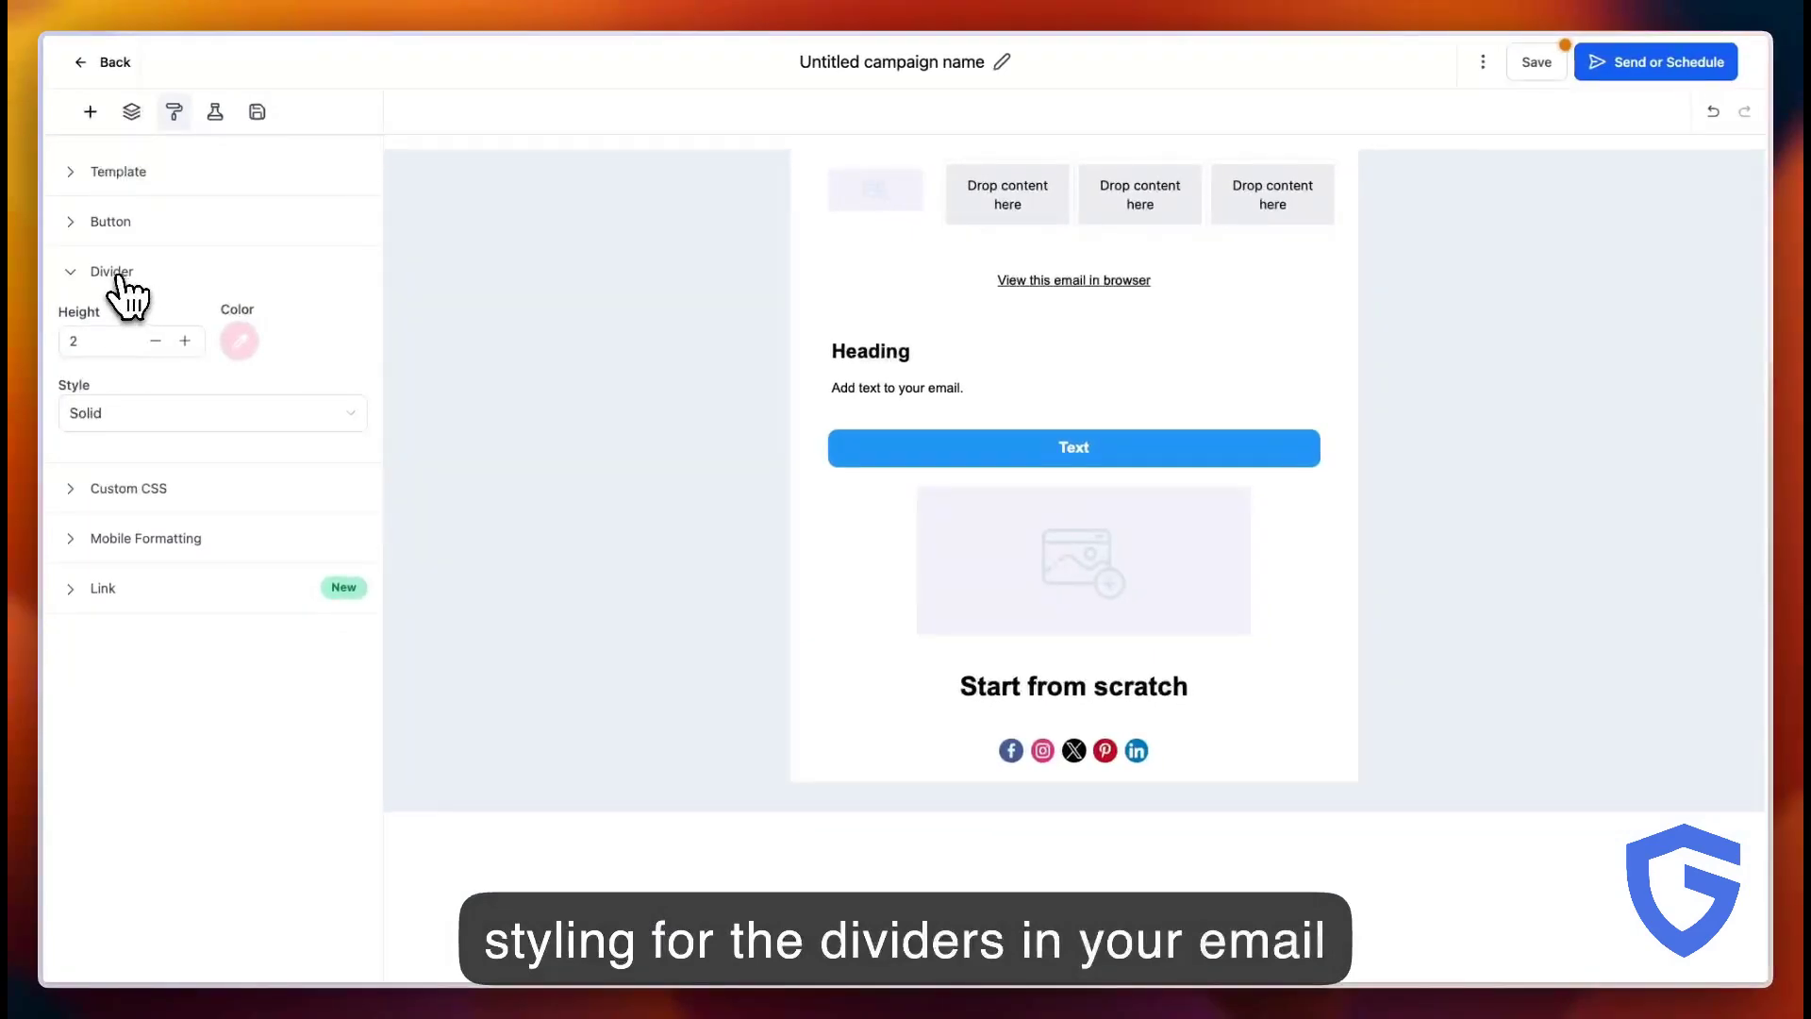
pyautogui.click(119, 277)
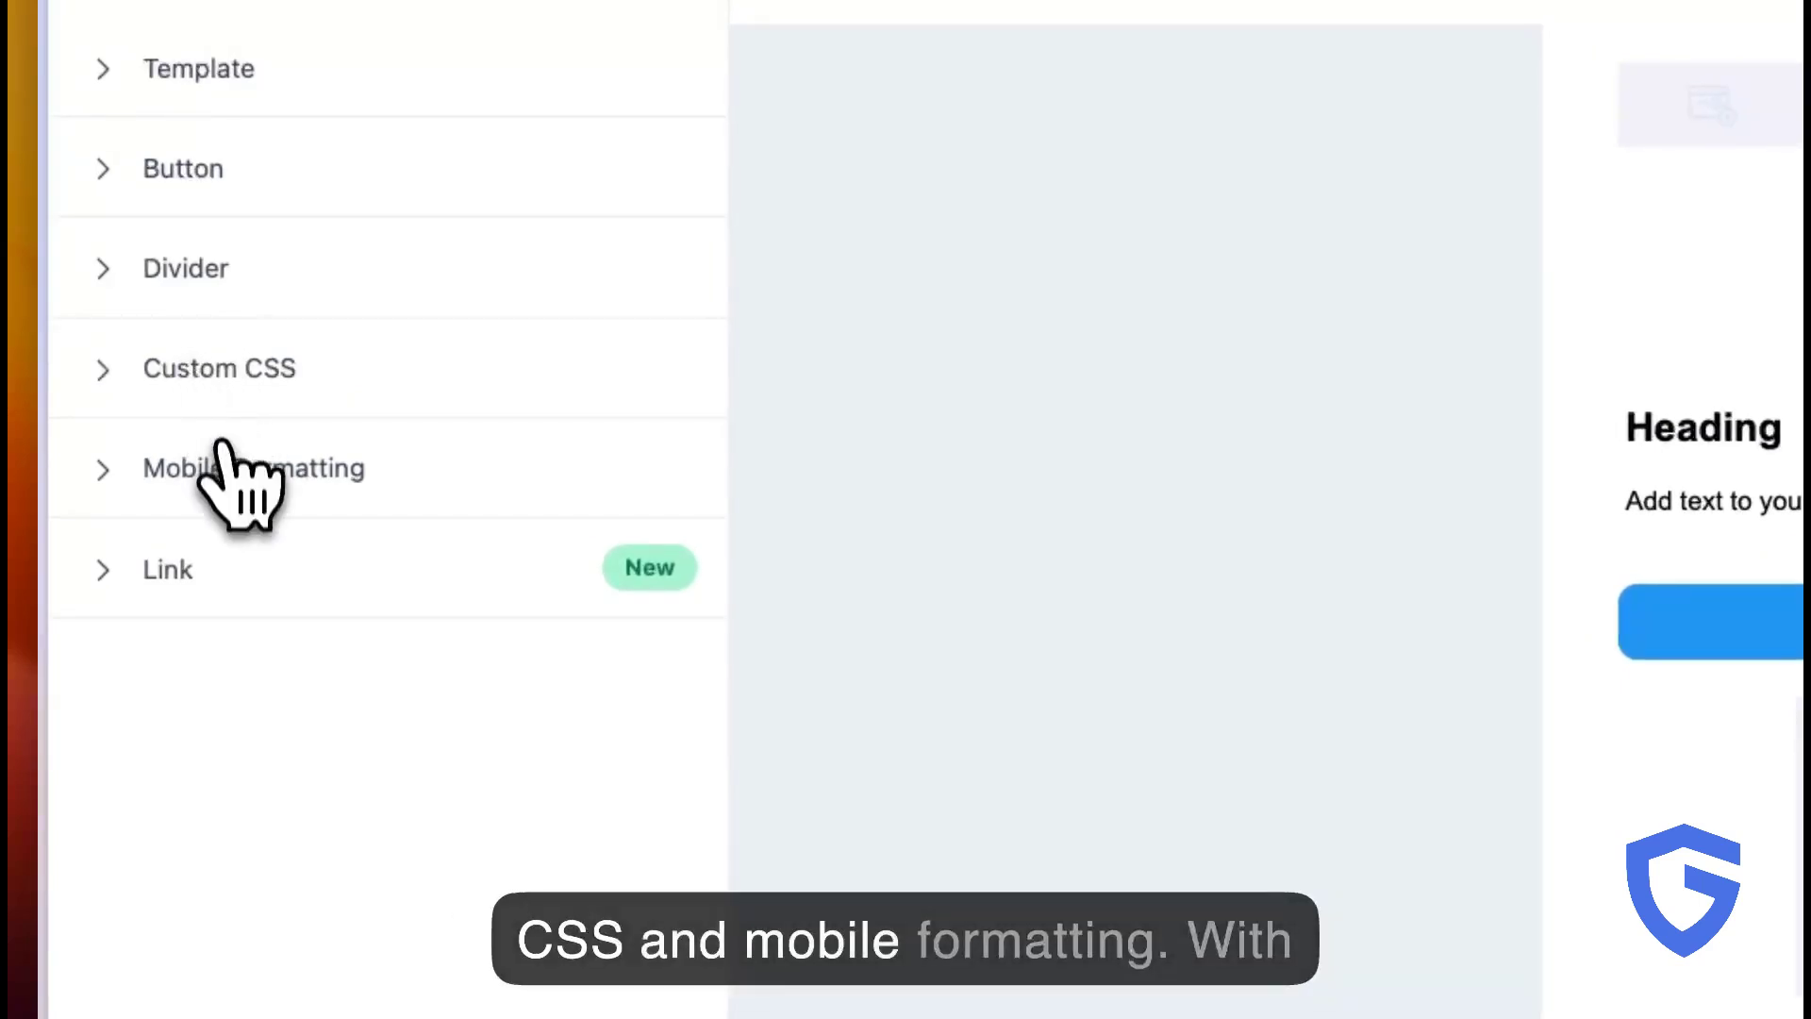
# Enable mobile formatting for Heading H1, and view the link appearance settings
pyautogui.click(219, 475)
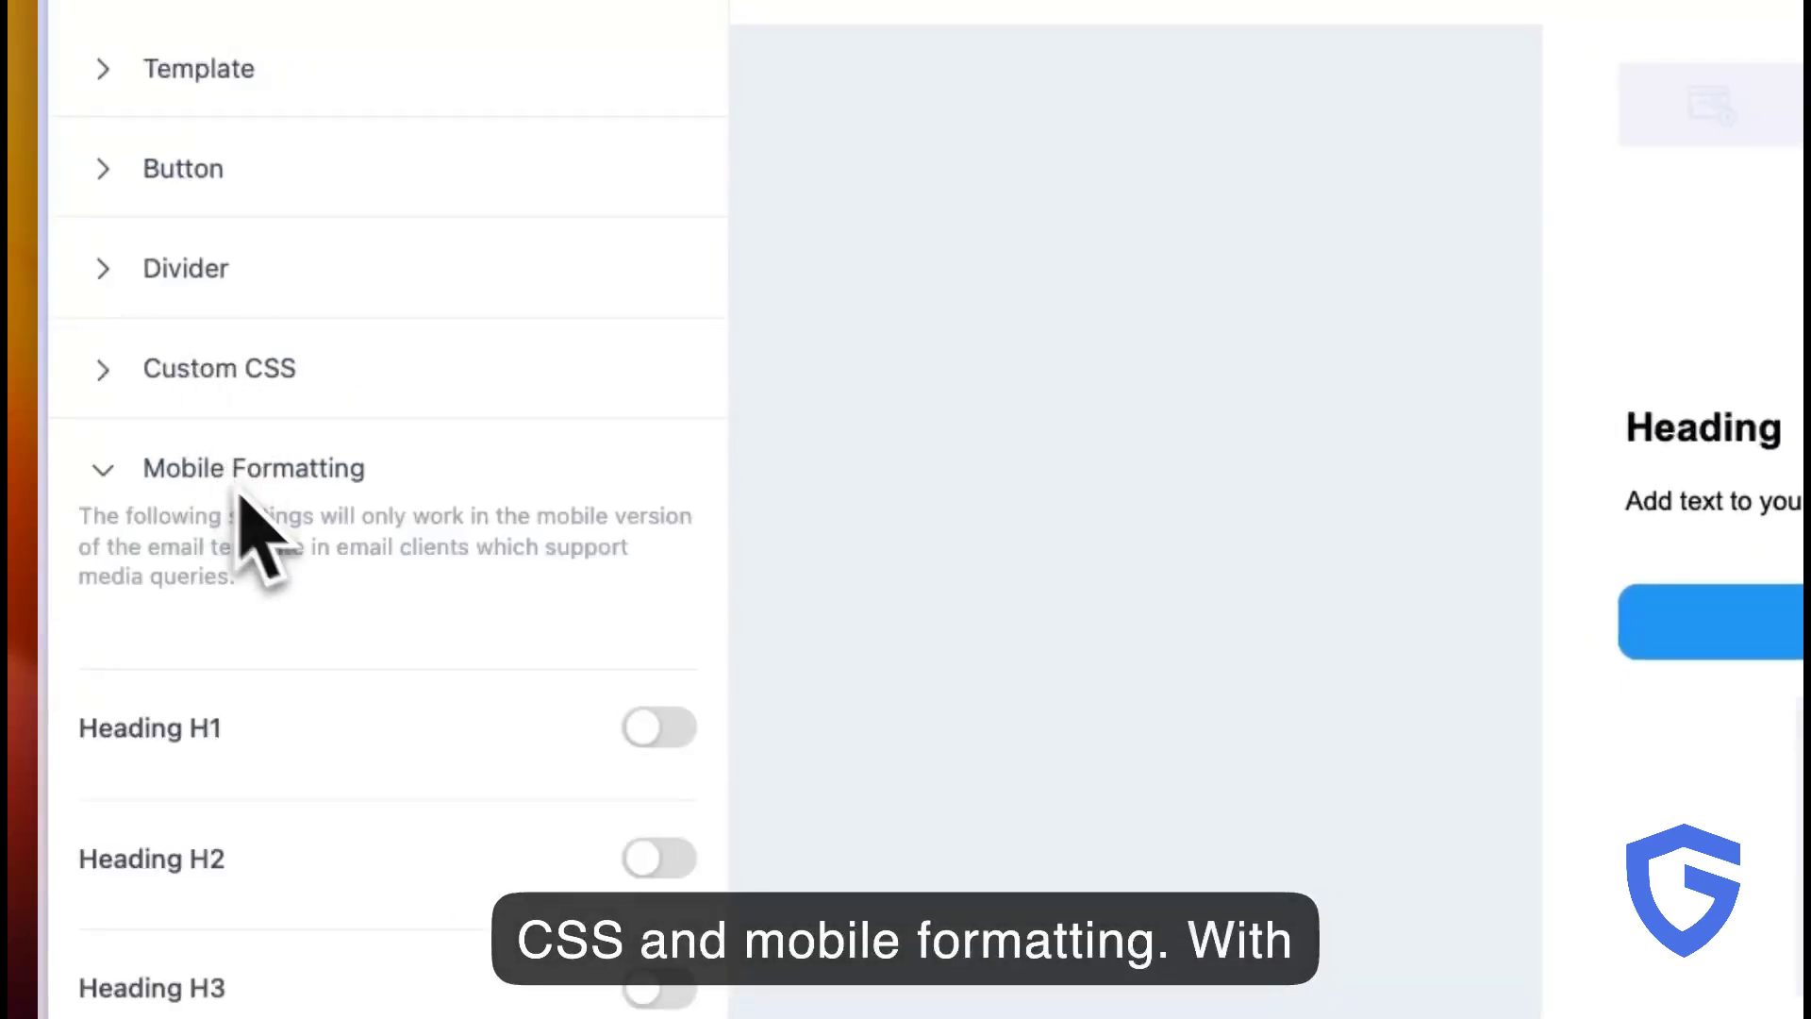
pyautogui.click(678, 746)
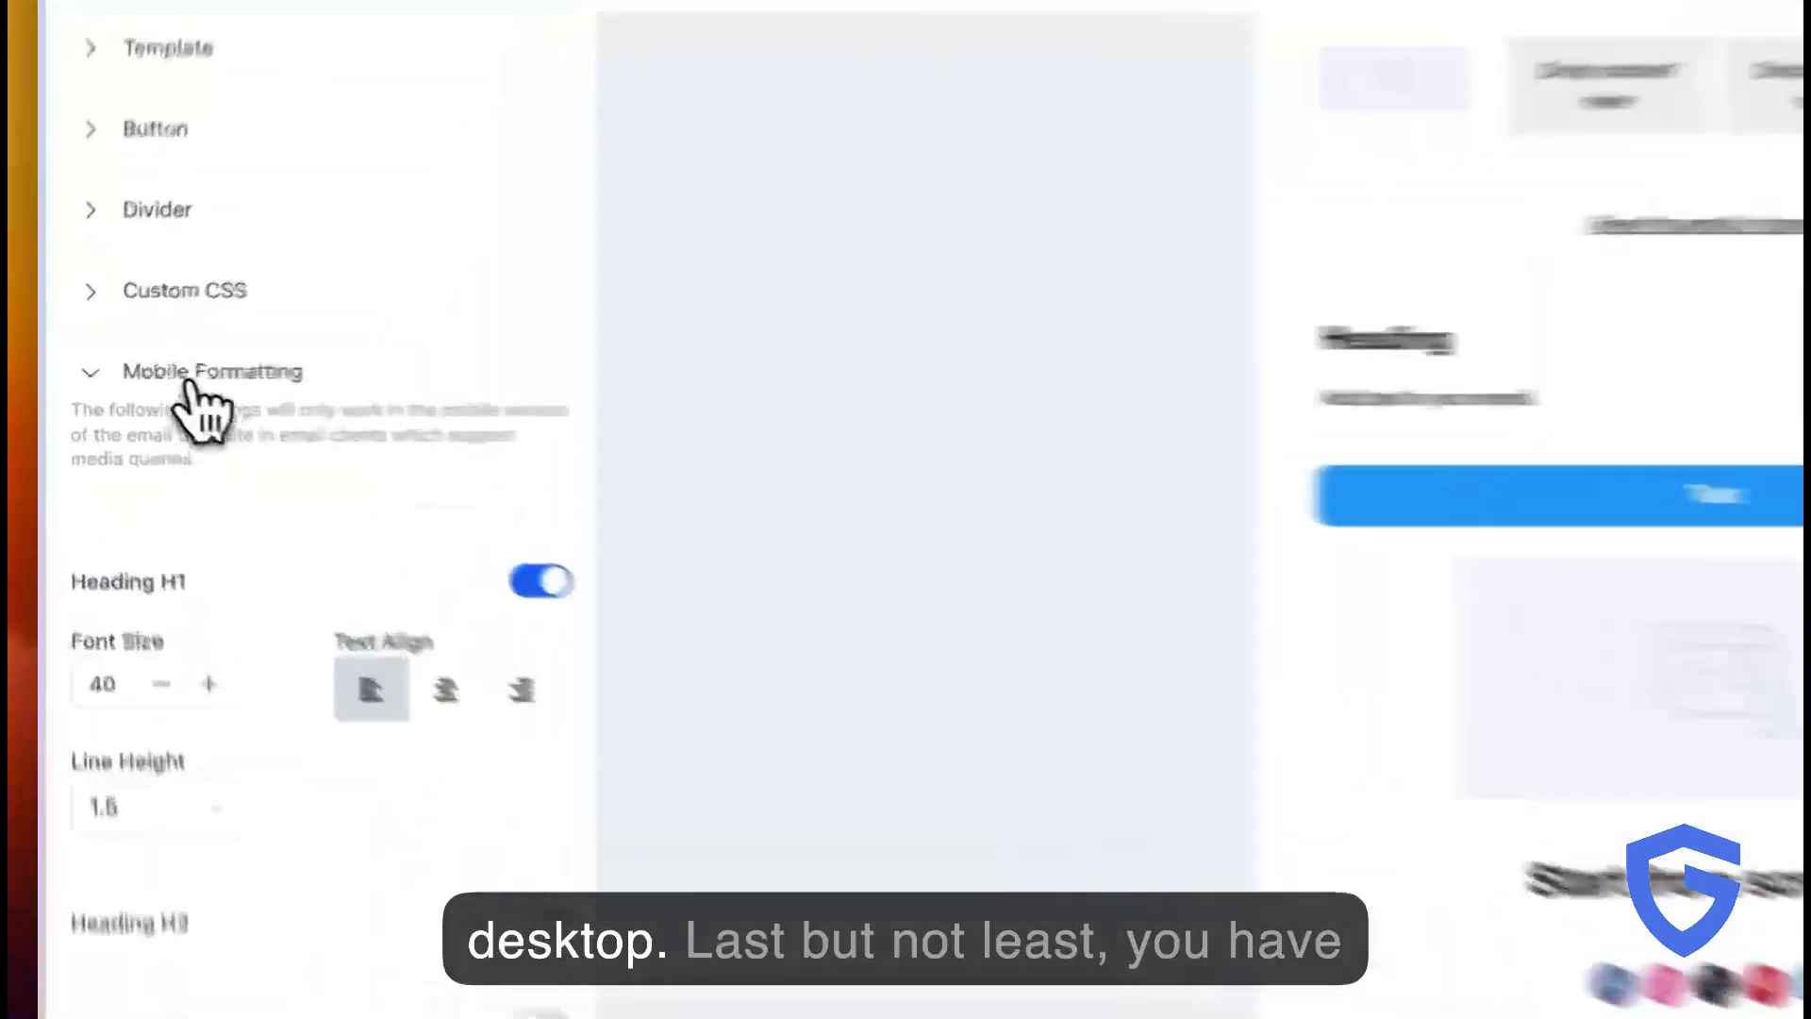
pyautogui.click(128, 377)
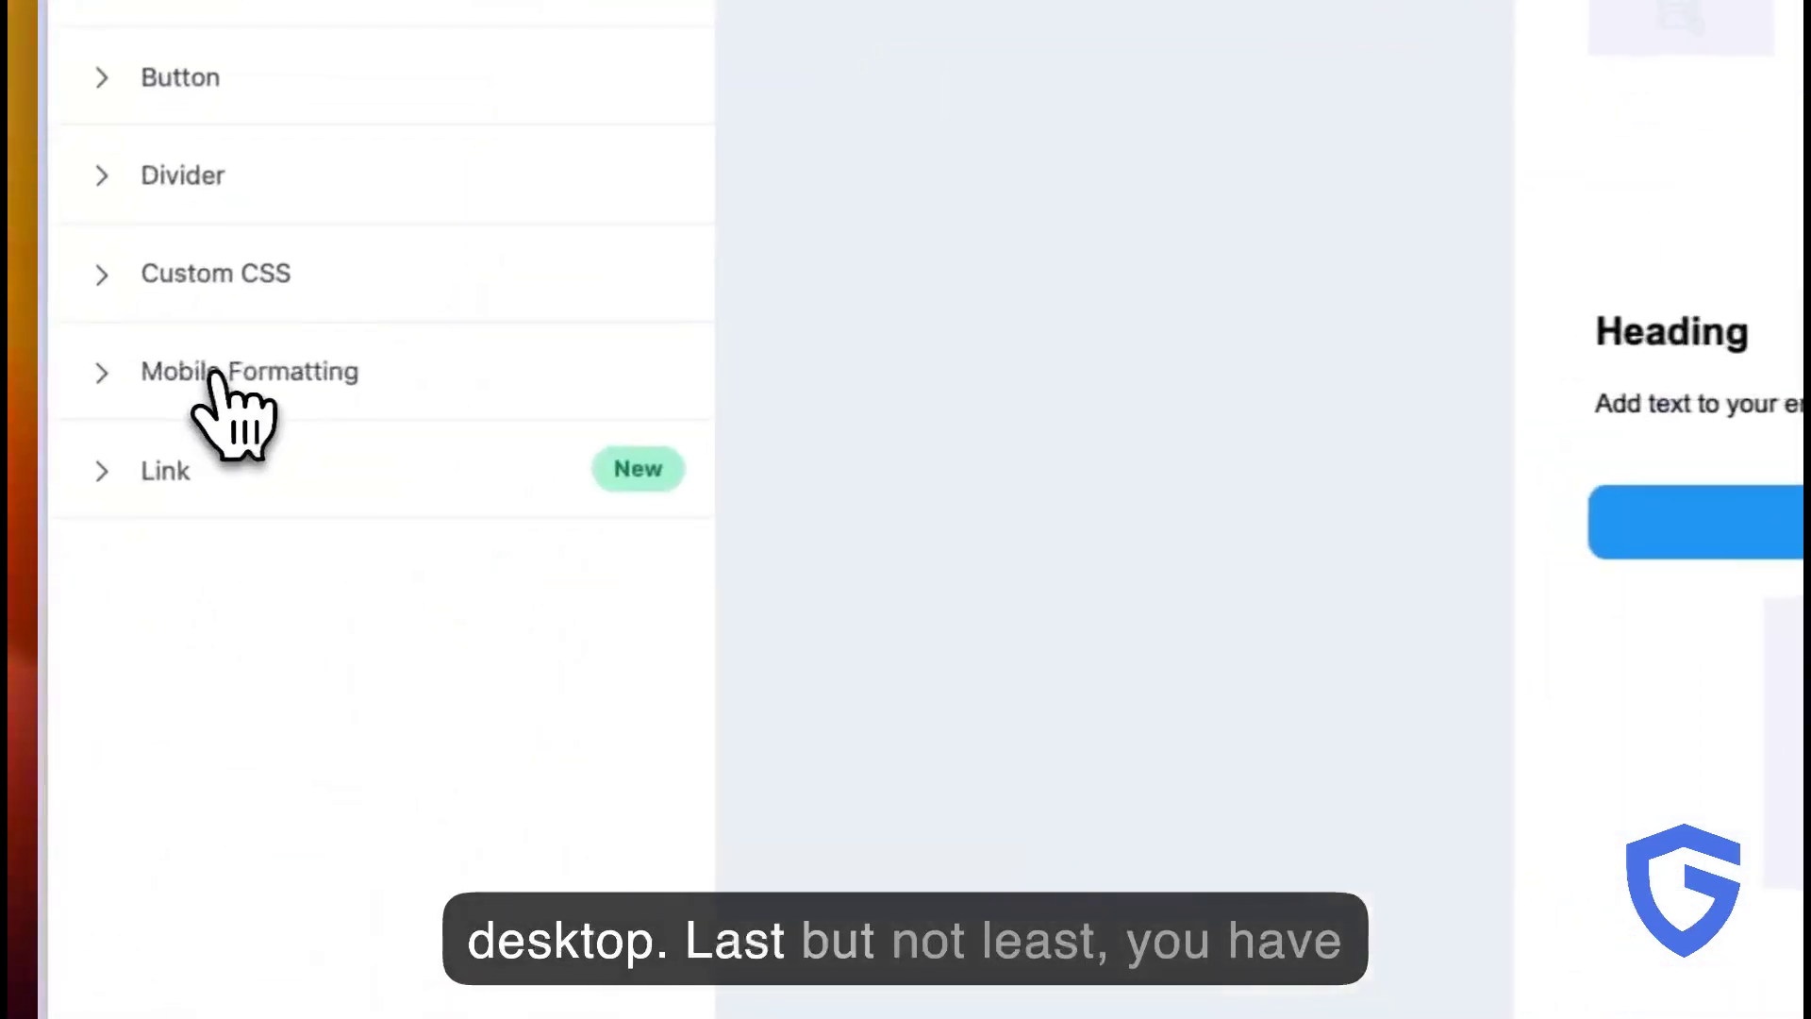
pyautogui.click(156, 474)
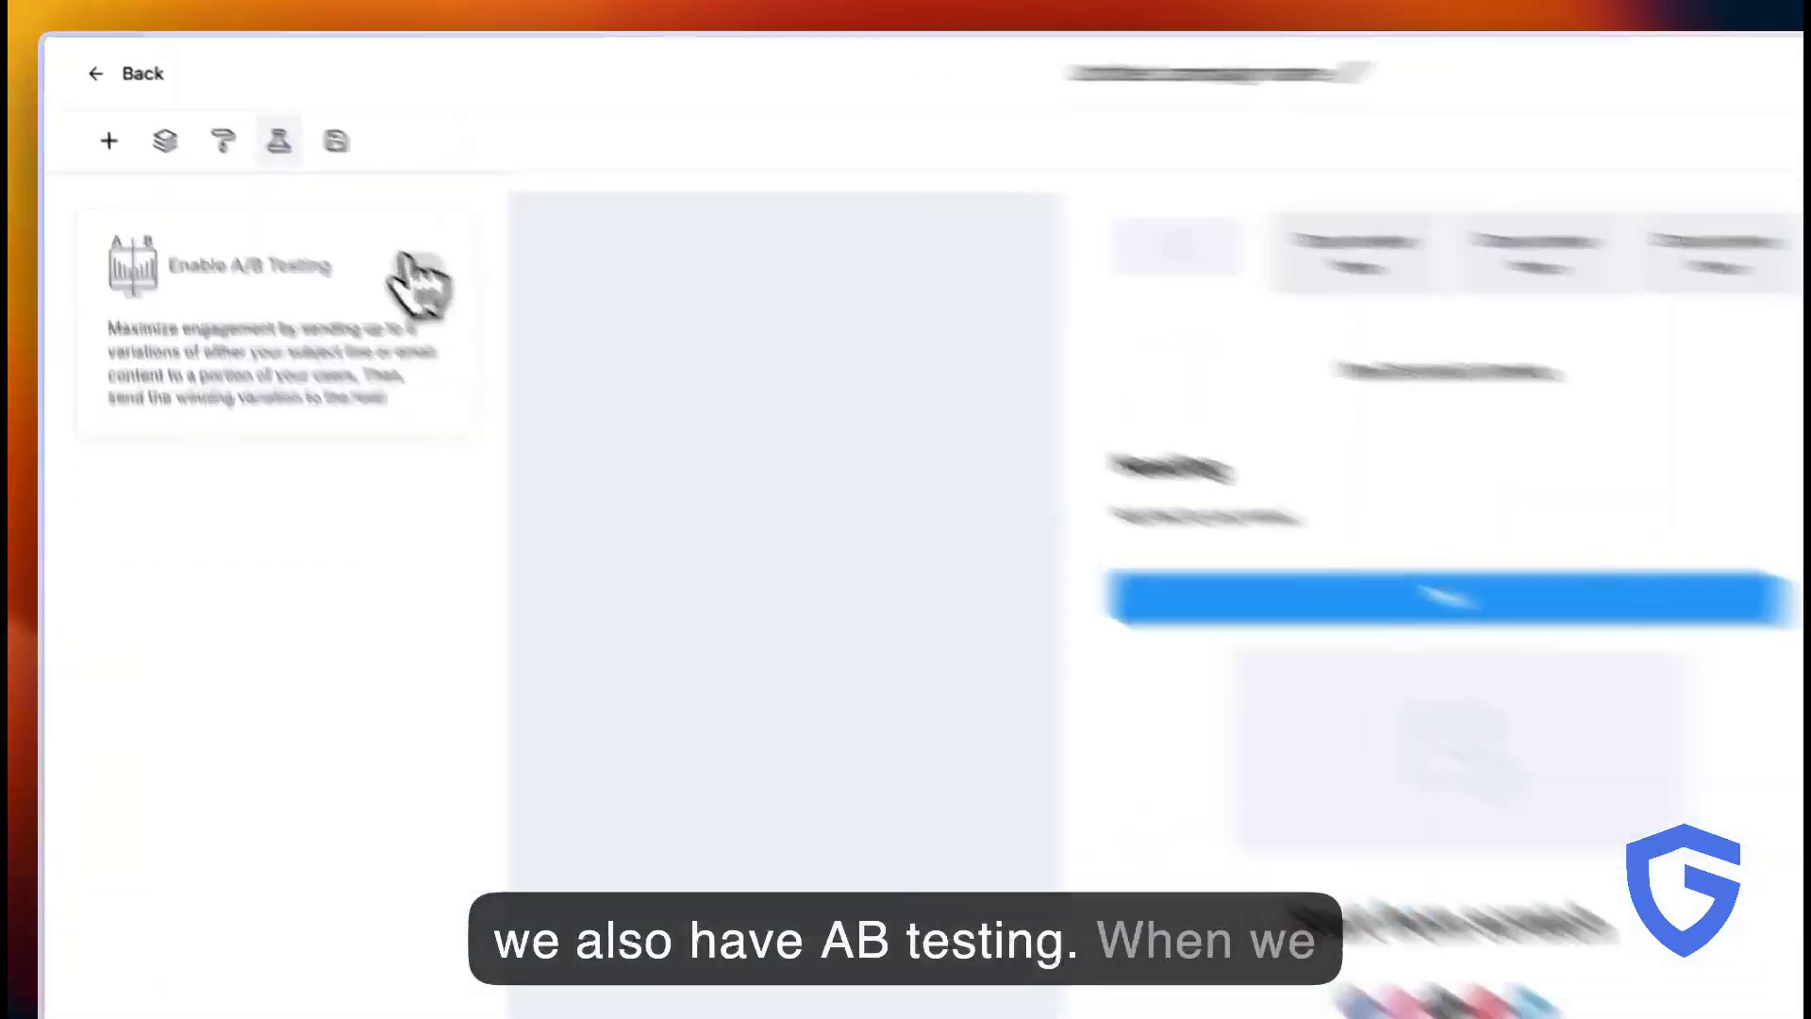
# Enable A/B testing for the campaign and set the test type to Email Content
pyautogui.click(317, 204)
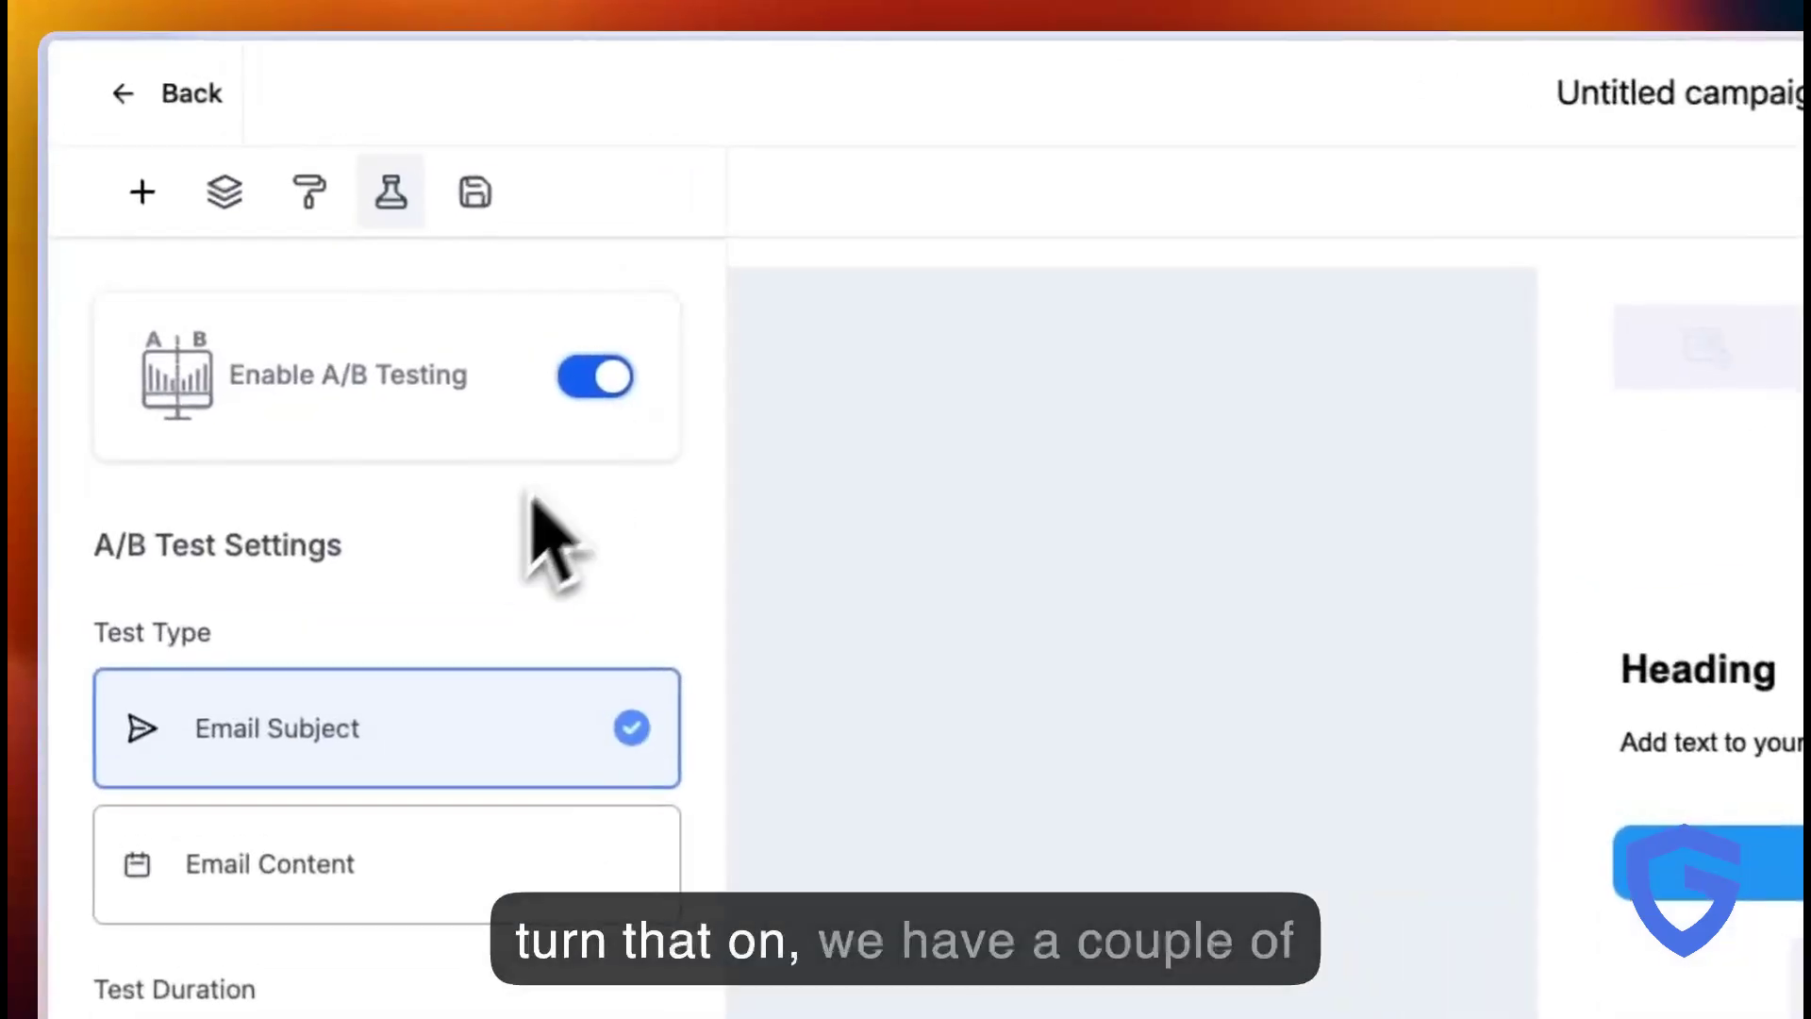
pyautogui.scroll(-3, 446, 577)
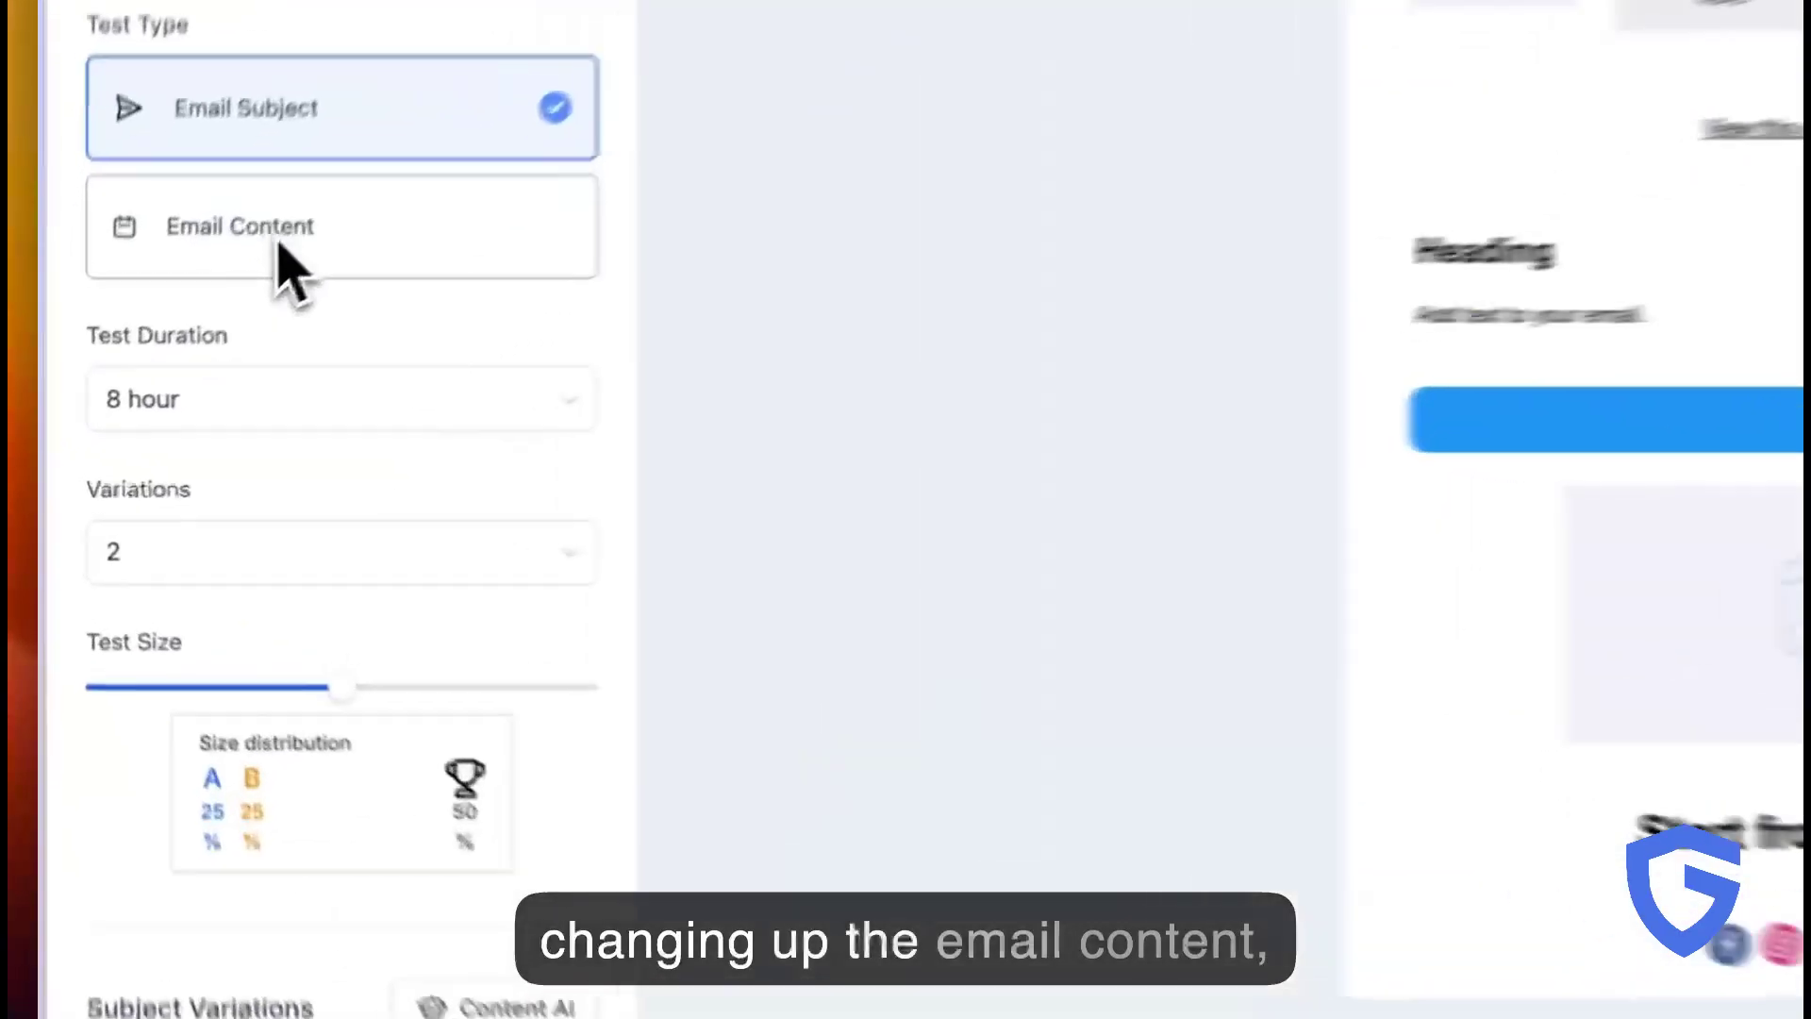
pyautogui.click(181, 360)
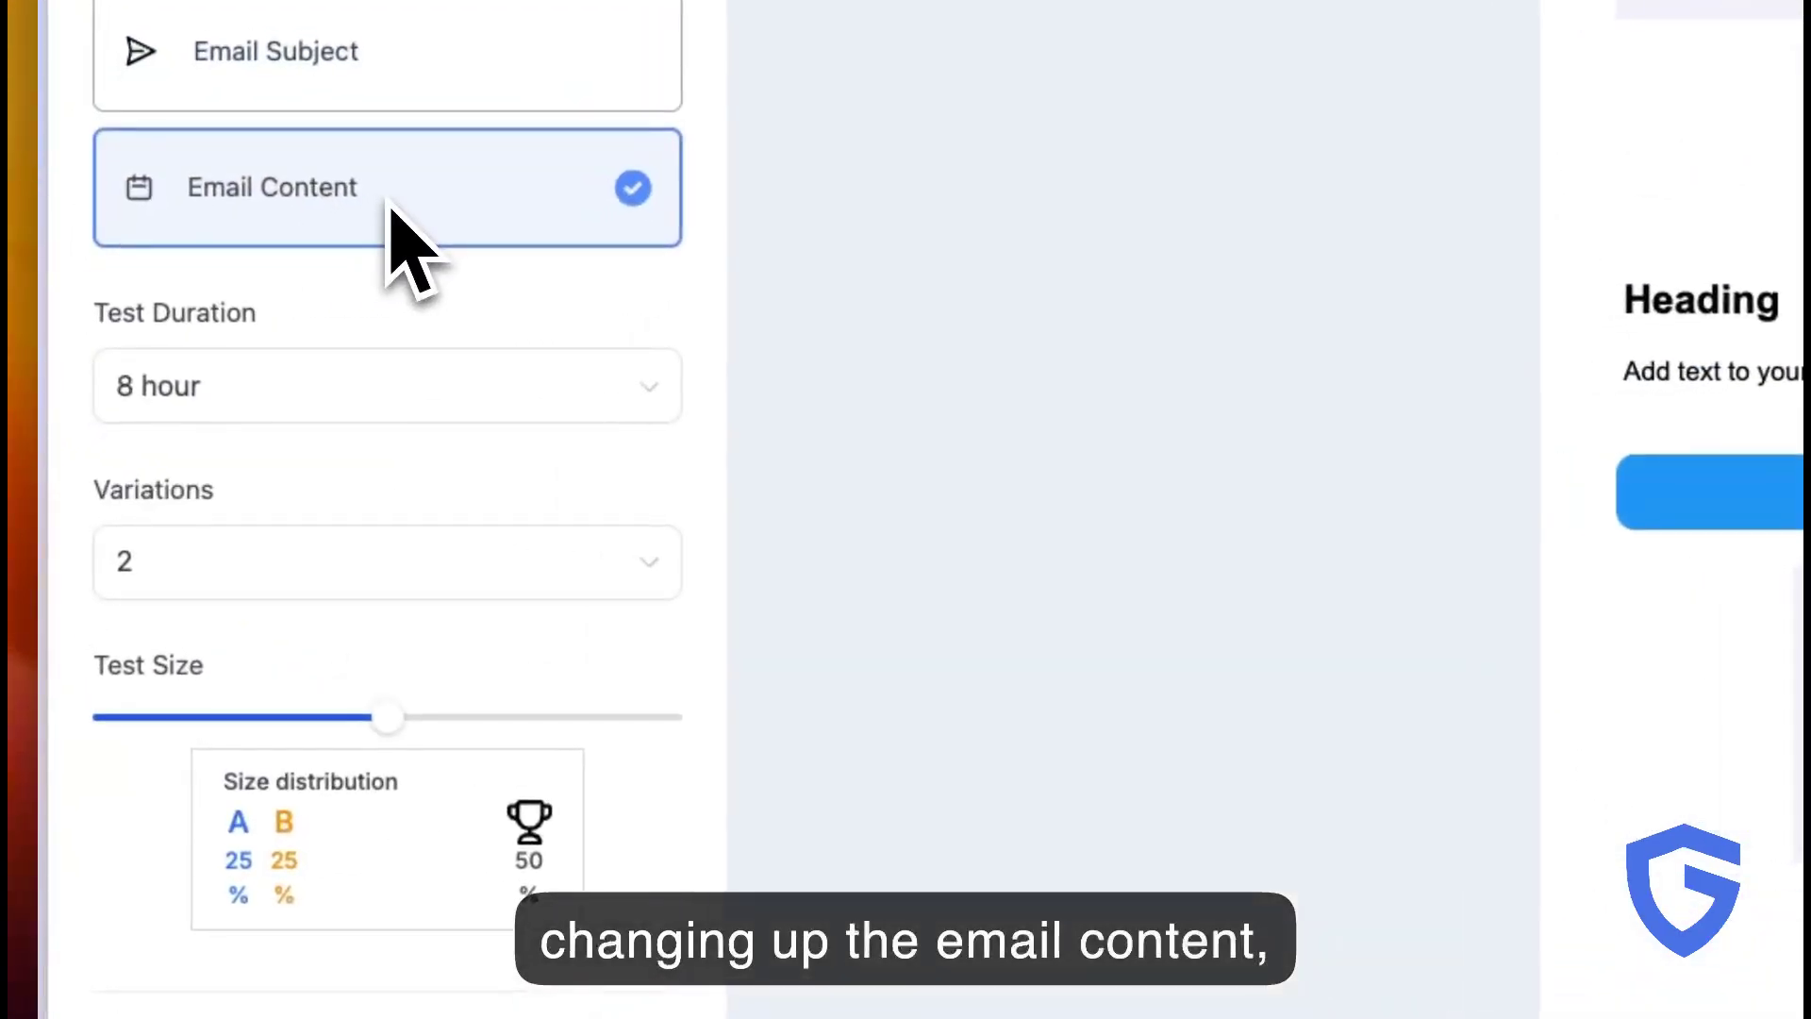
# Check the A/B test's duration and variation options and its test size distribution
pyautogui.click(366, 392)
pyautogui.click(349, 389)
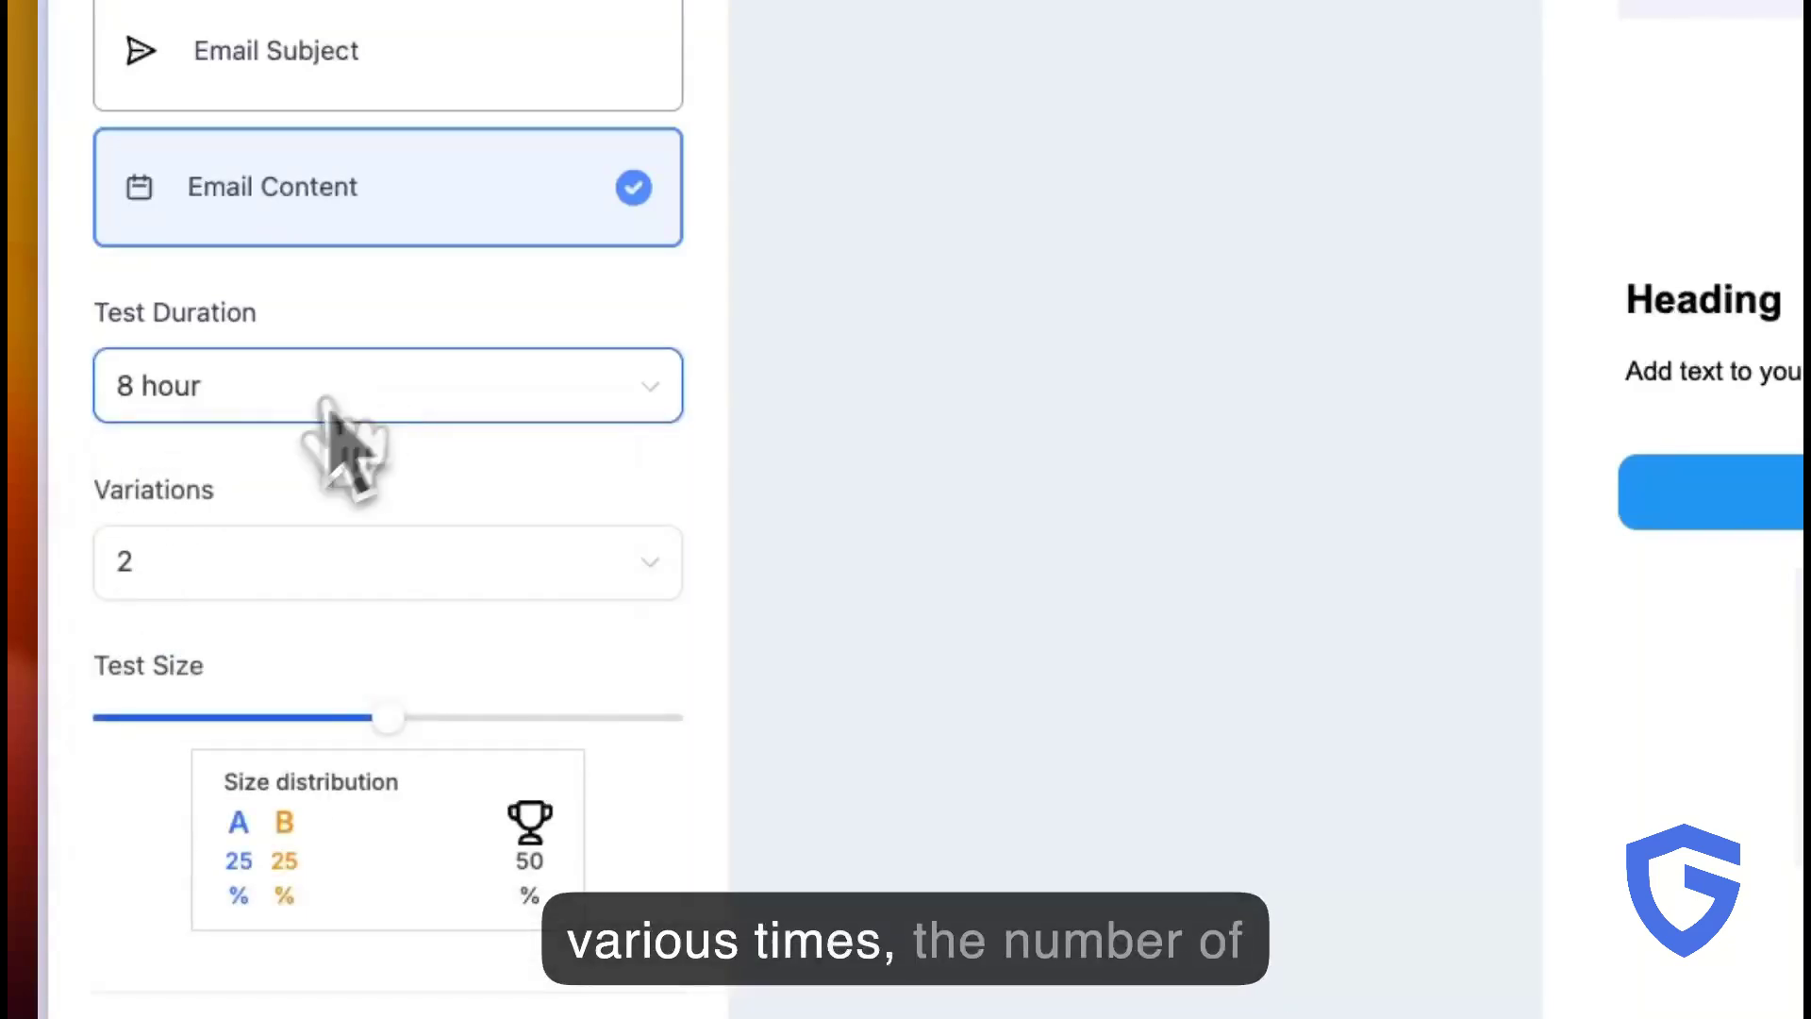
pyautogui.click(342, 580)
pyautogui.click(343, 579)
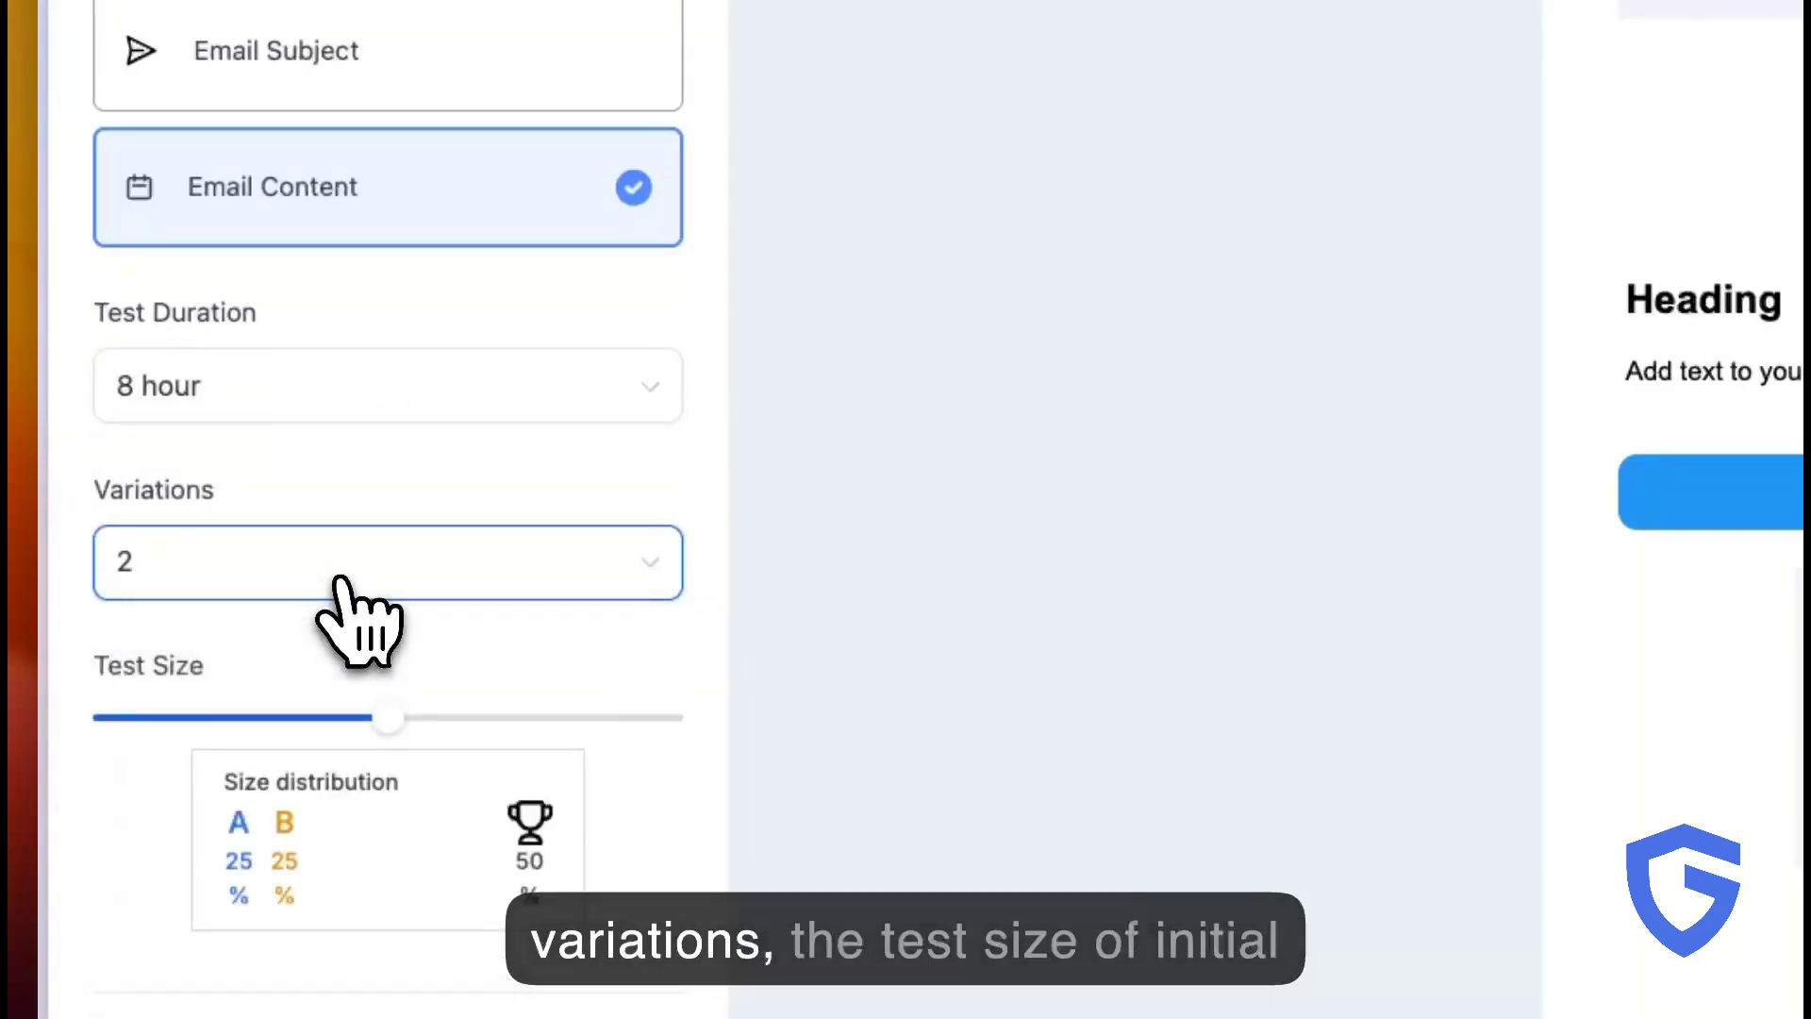
pyautogui.scroll(-3, 356, 604)
pyautogui.moveTo(372, 586)
pyautogui.moveTo(409, 590)
pyautogui.mouseDown()
pyautogui.moveTo(270, 586)
pyautogui.moveTo(505, 586)
pyautogui.moveTo(401, 583)
pyautogui.mouseUp()
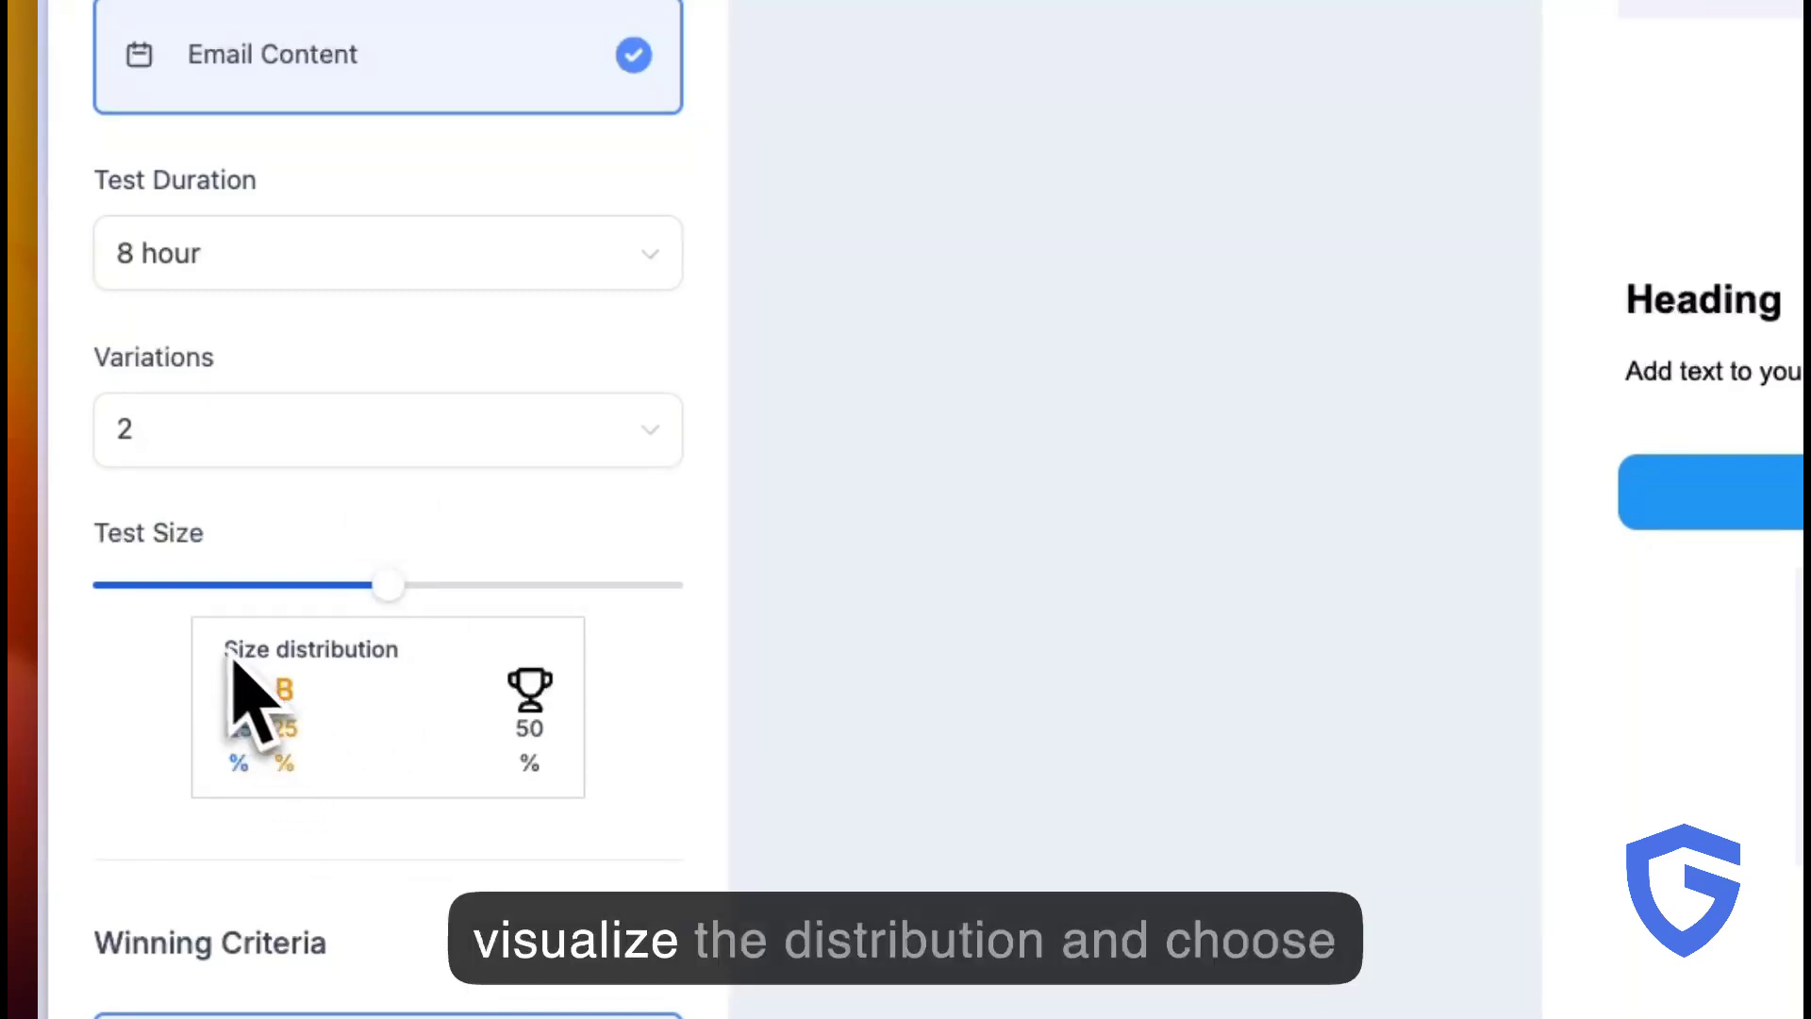
# Choose Unique Click Rate as the A/B test's winning criterion
pyautogui.scroll(-5, 356, 849)
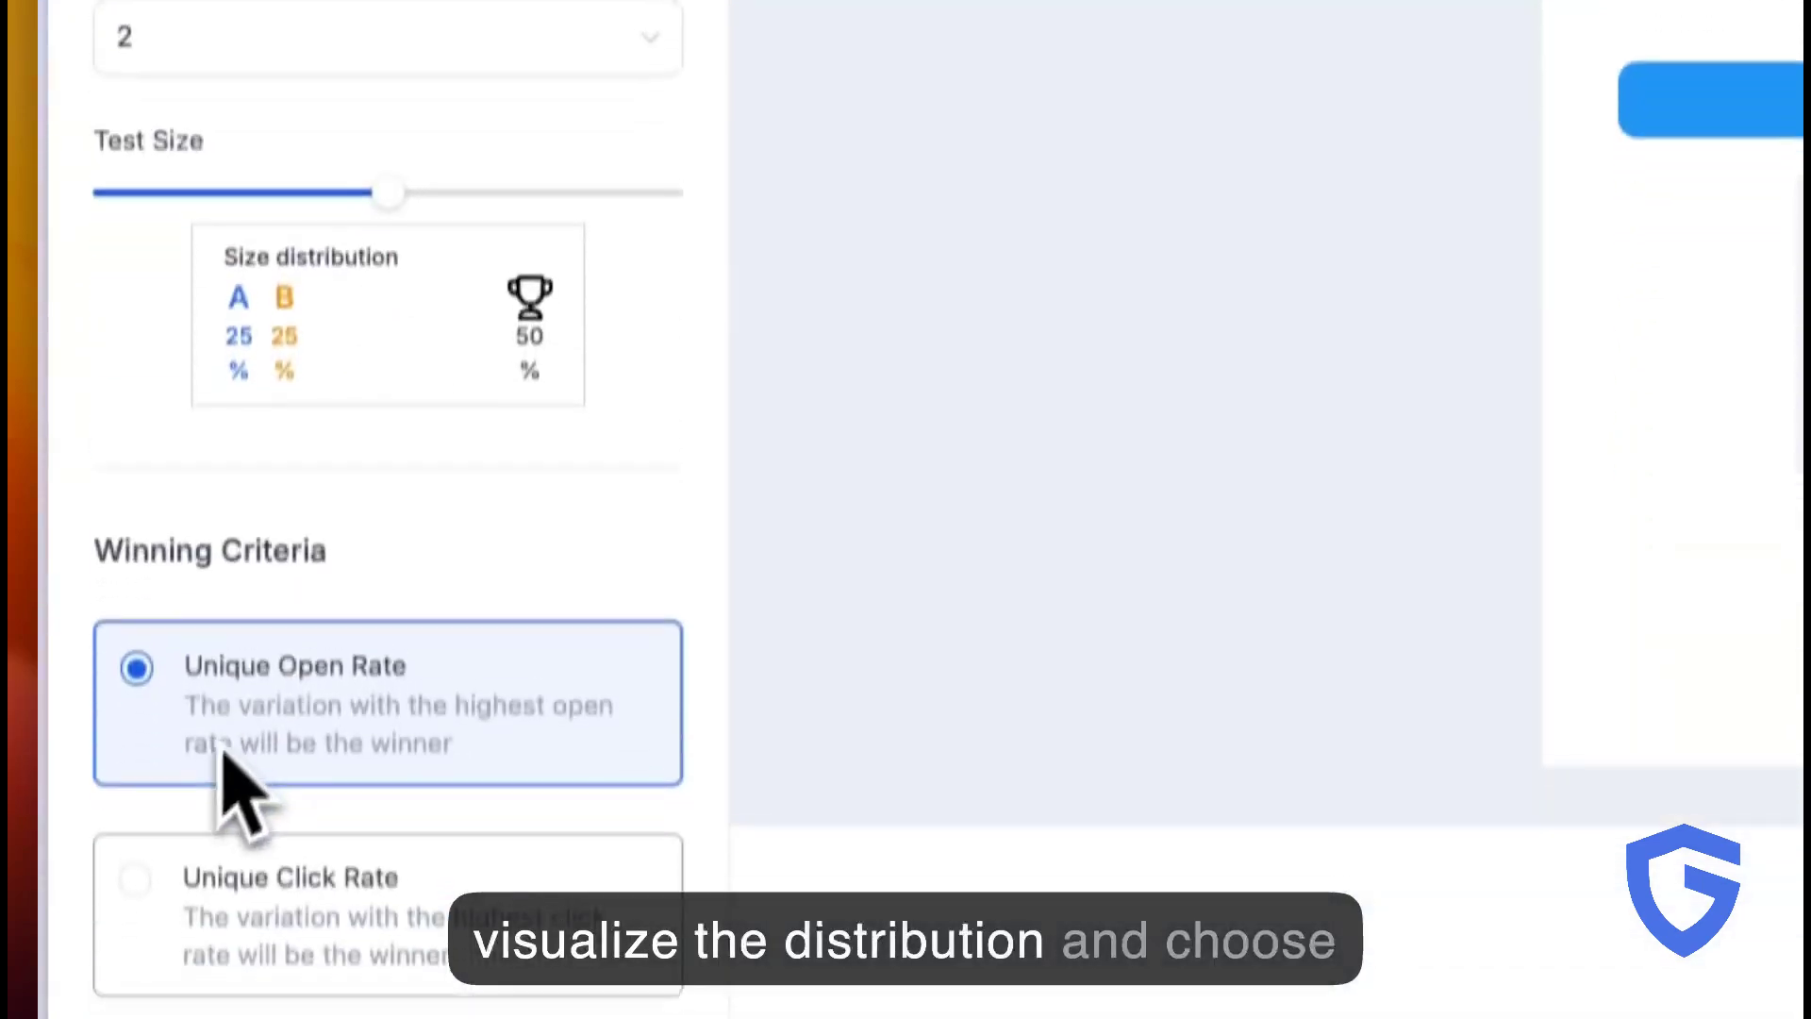
pyautogui.moveTo(95, 492); pyautogui.dragTo(302, 505)
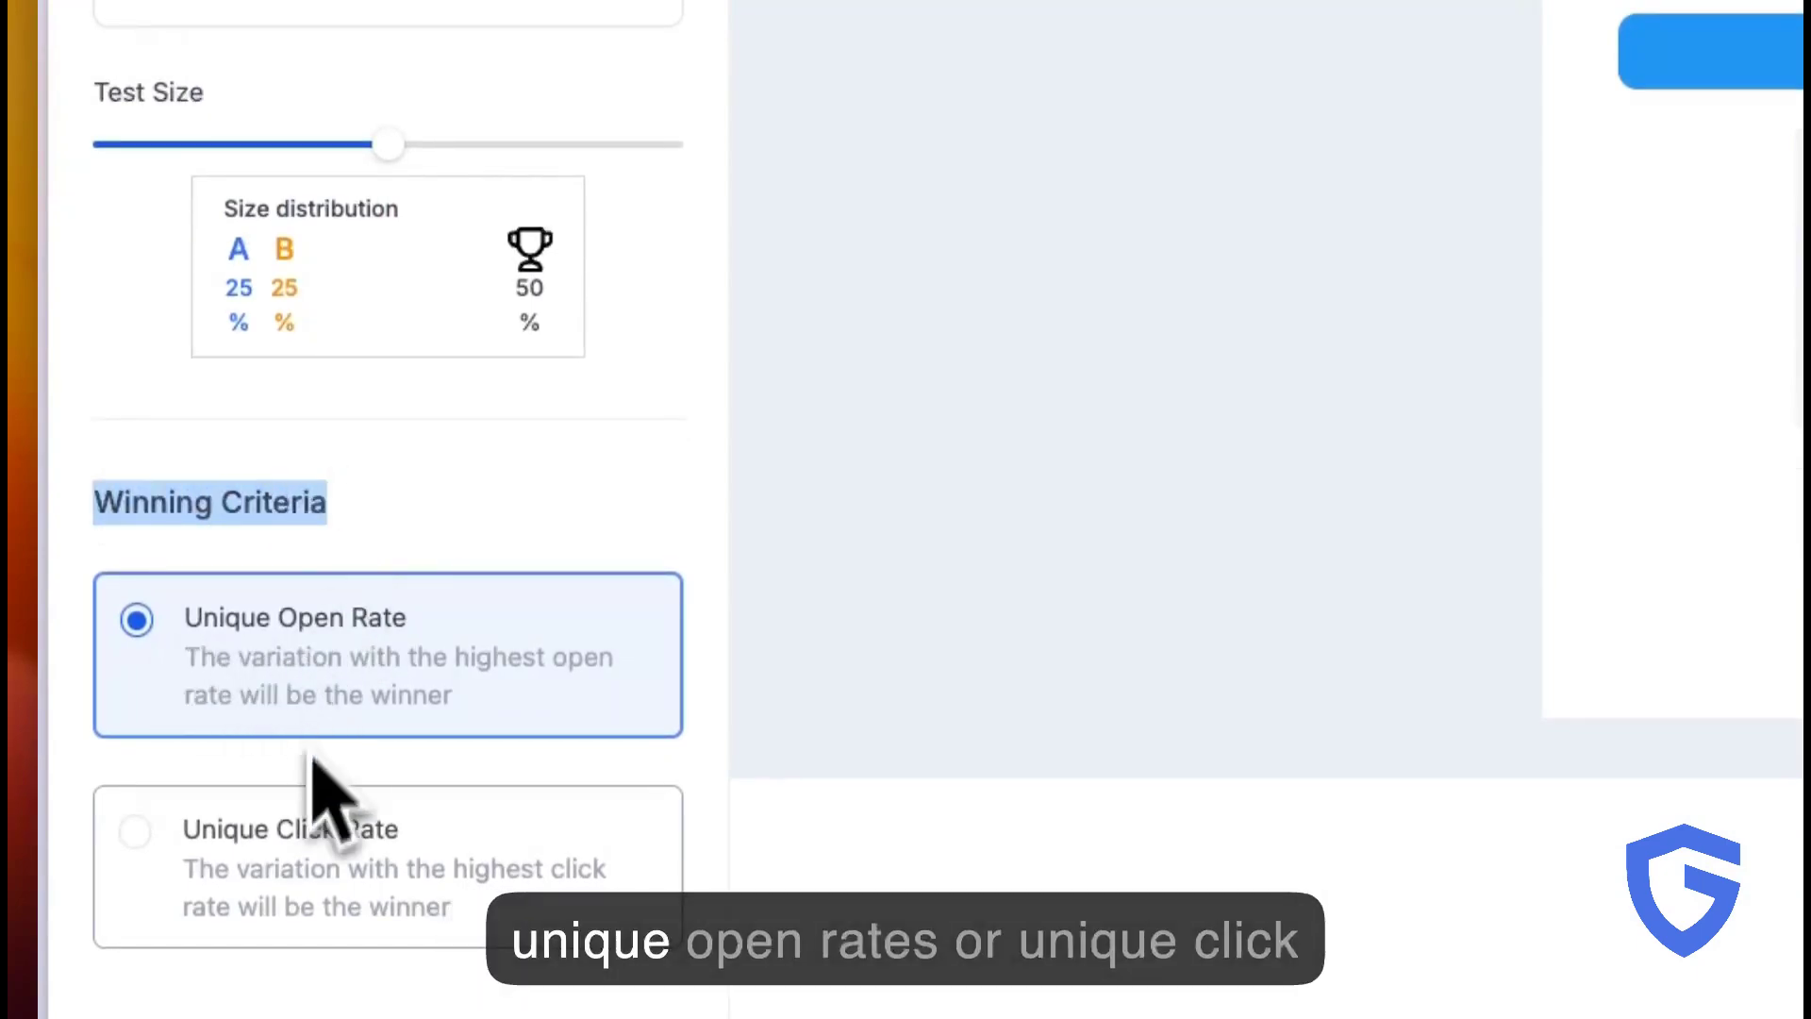
pyautogui.click(262, 873)
pyautogui.scroll(9, 453, 558)
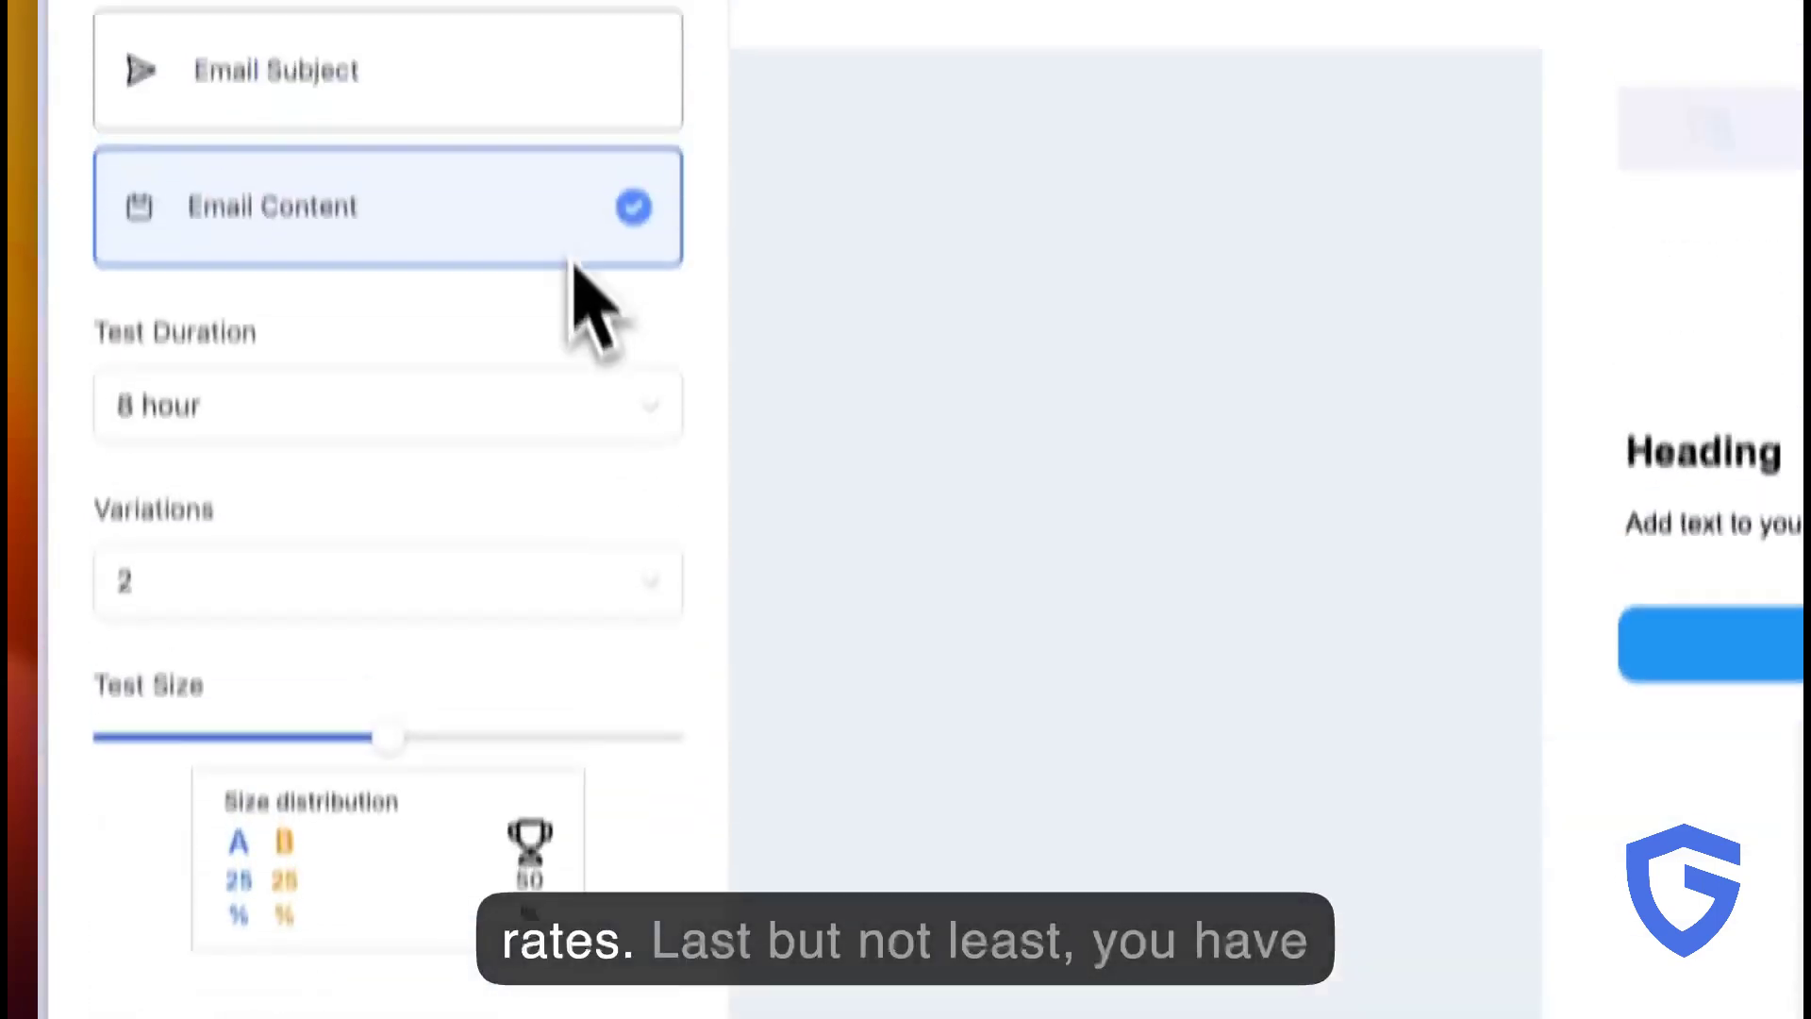
# Save the four-column section with the image to the saved sections library
pyautogui.click(477, 136)
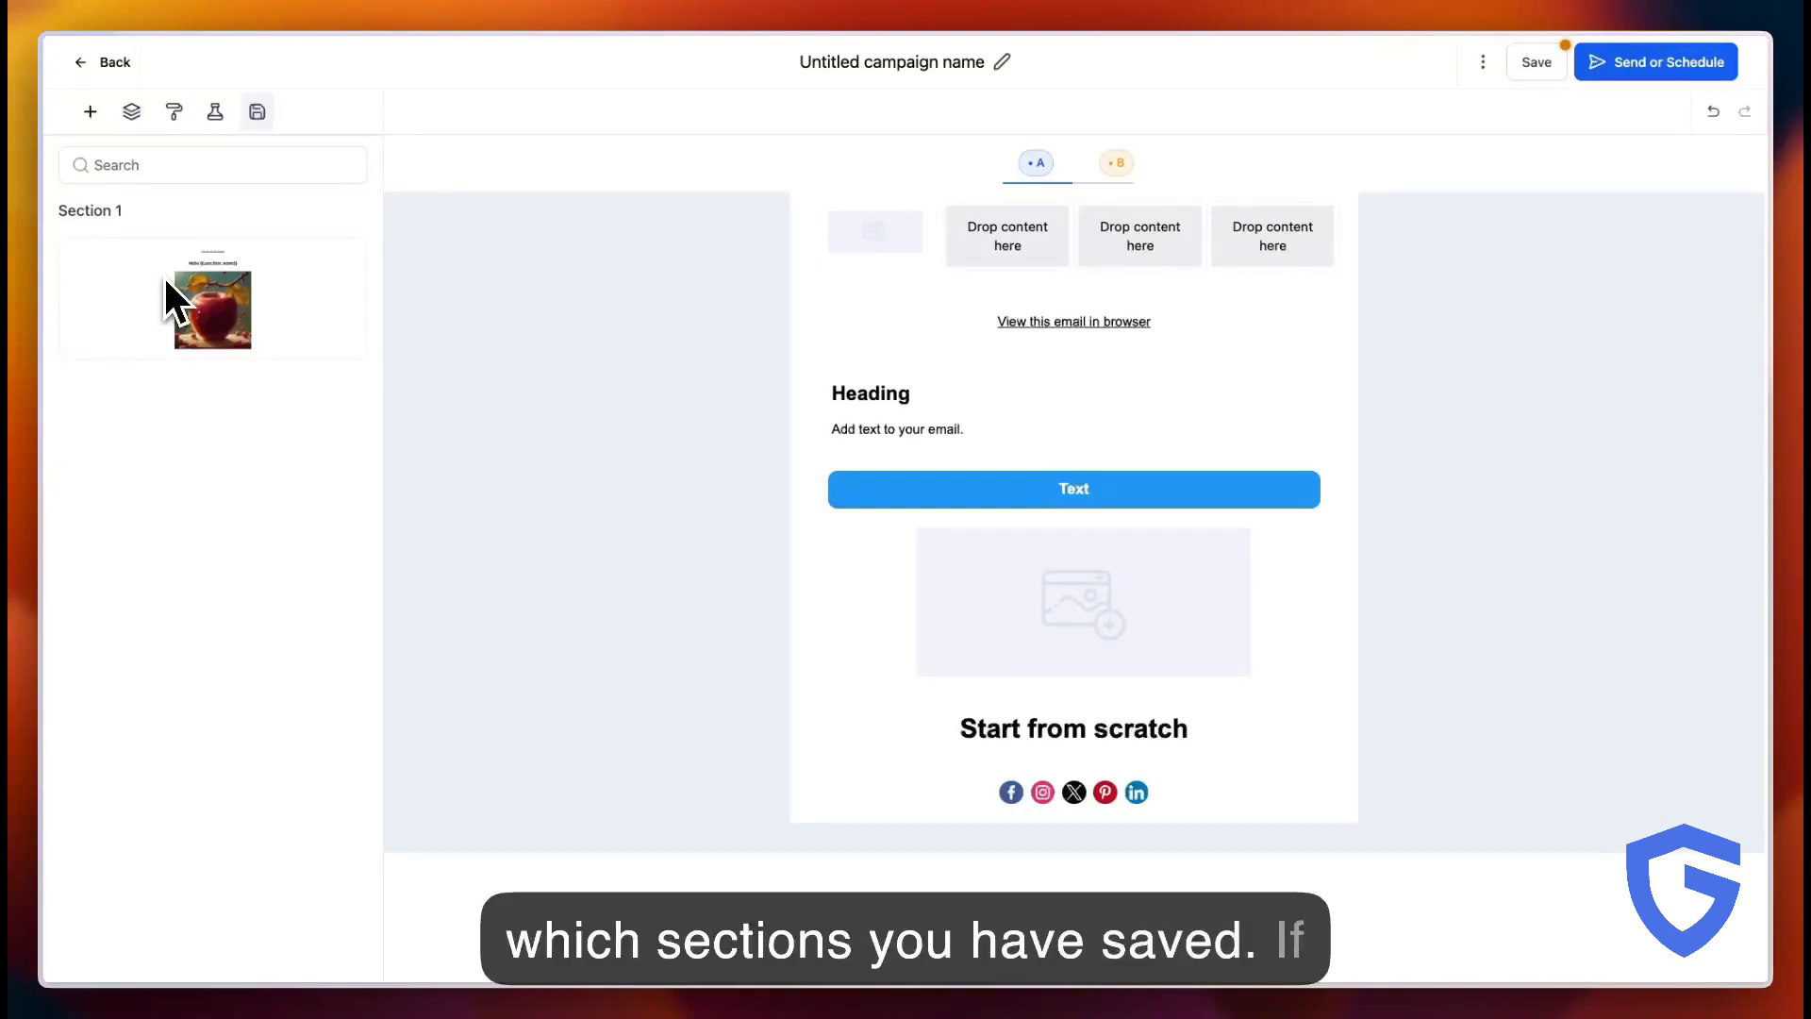
pyautogui.moveTo(517, 240)
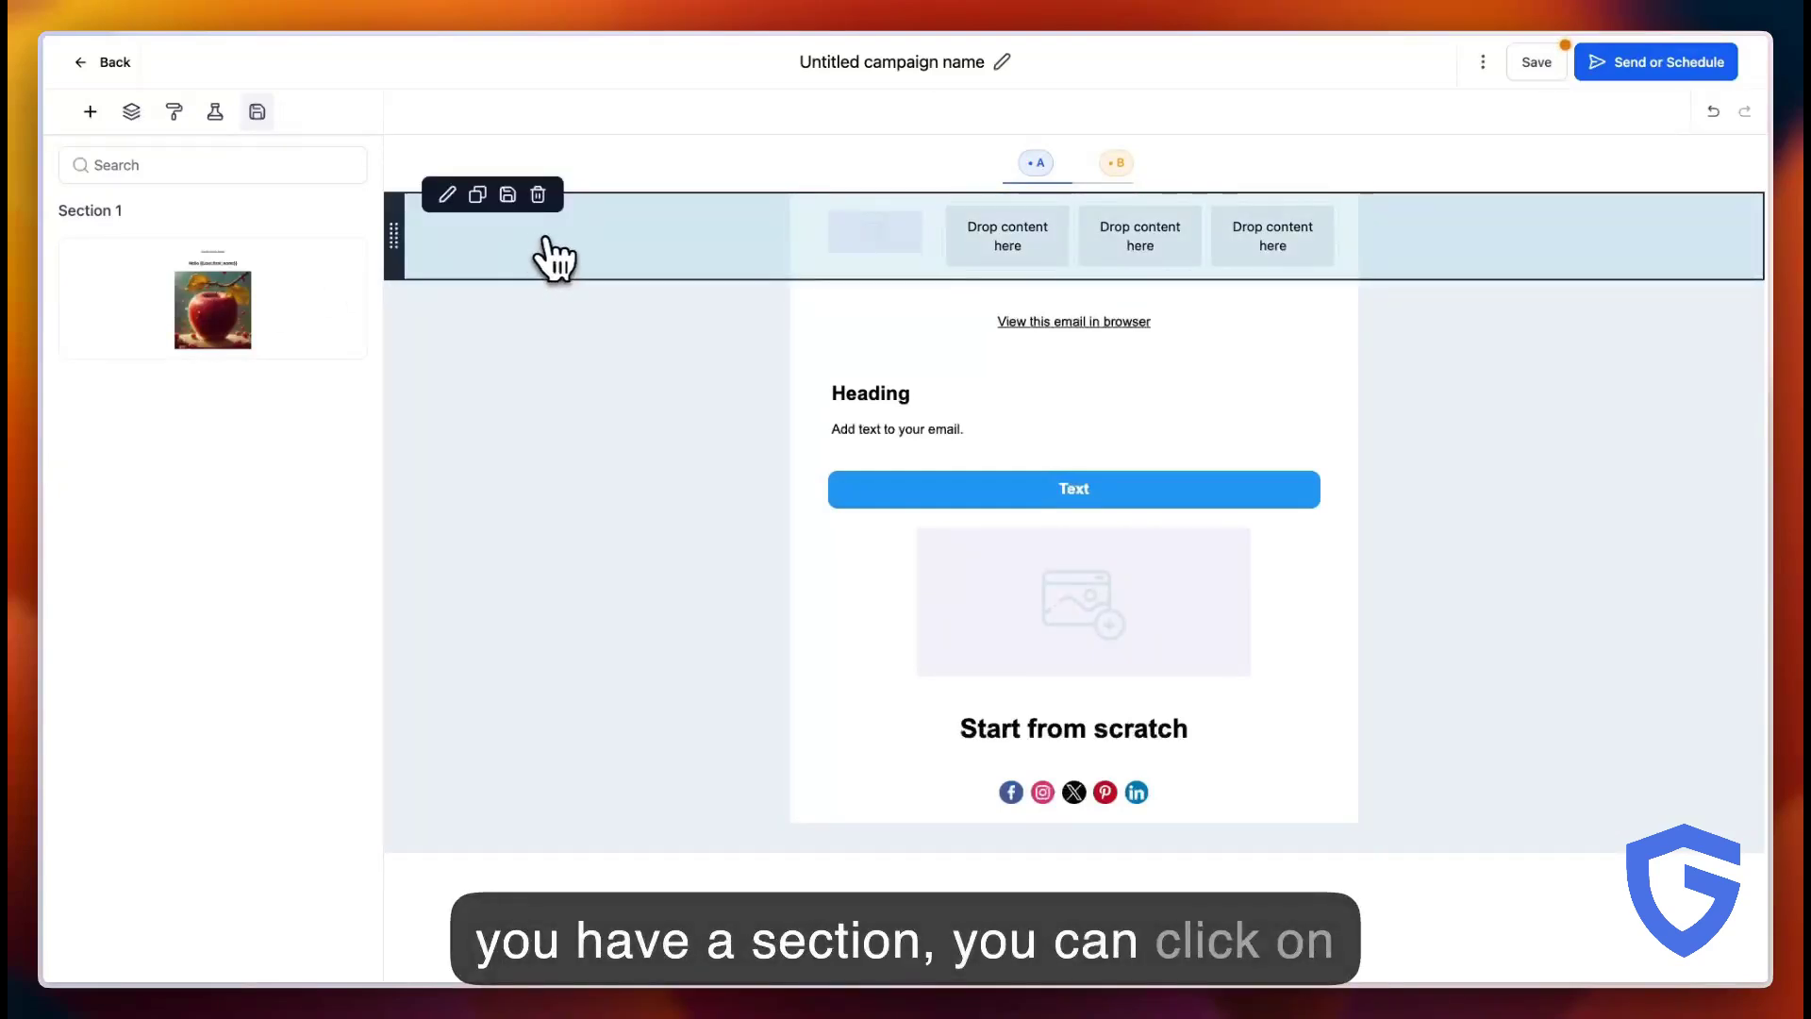
pyautogui.click(507, 196)
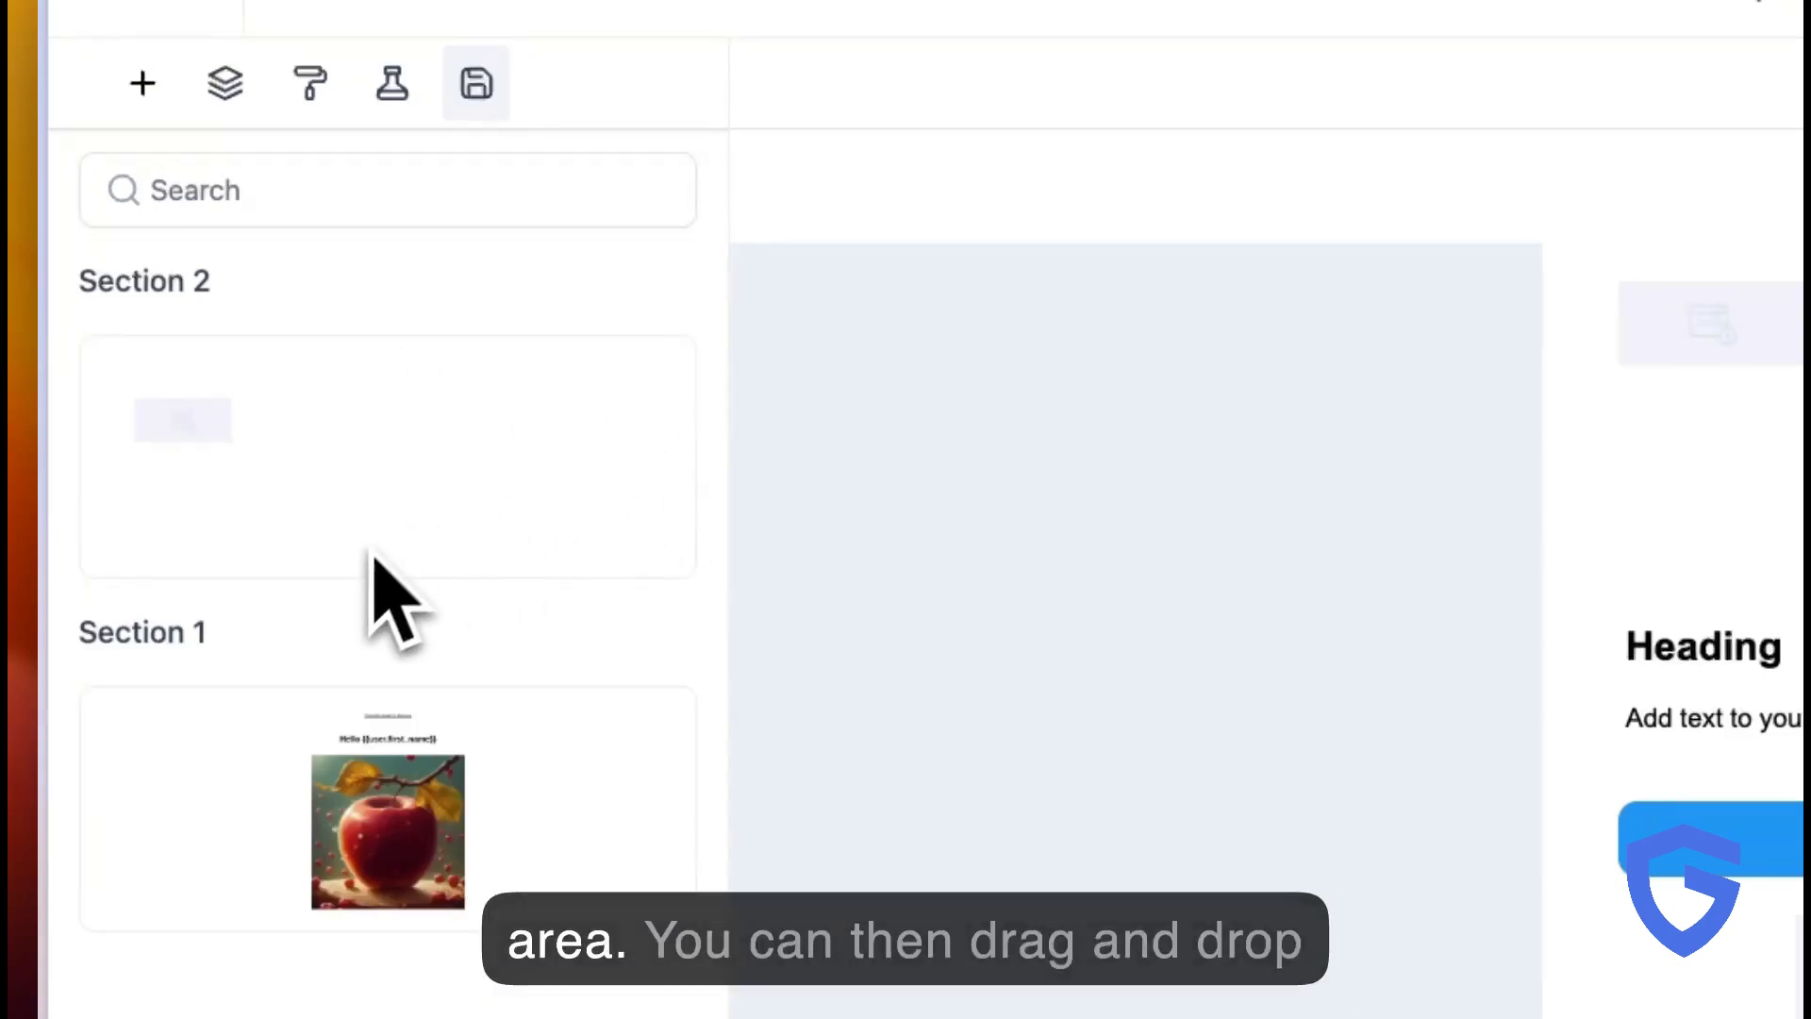
# Insert the saved Section 1 into the email below the four-column section and close its layout settings
pyautogui.moveTo(363, 811); pyautogui.dragTo(1519, 523)
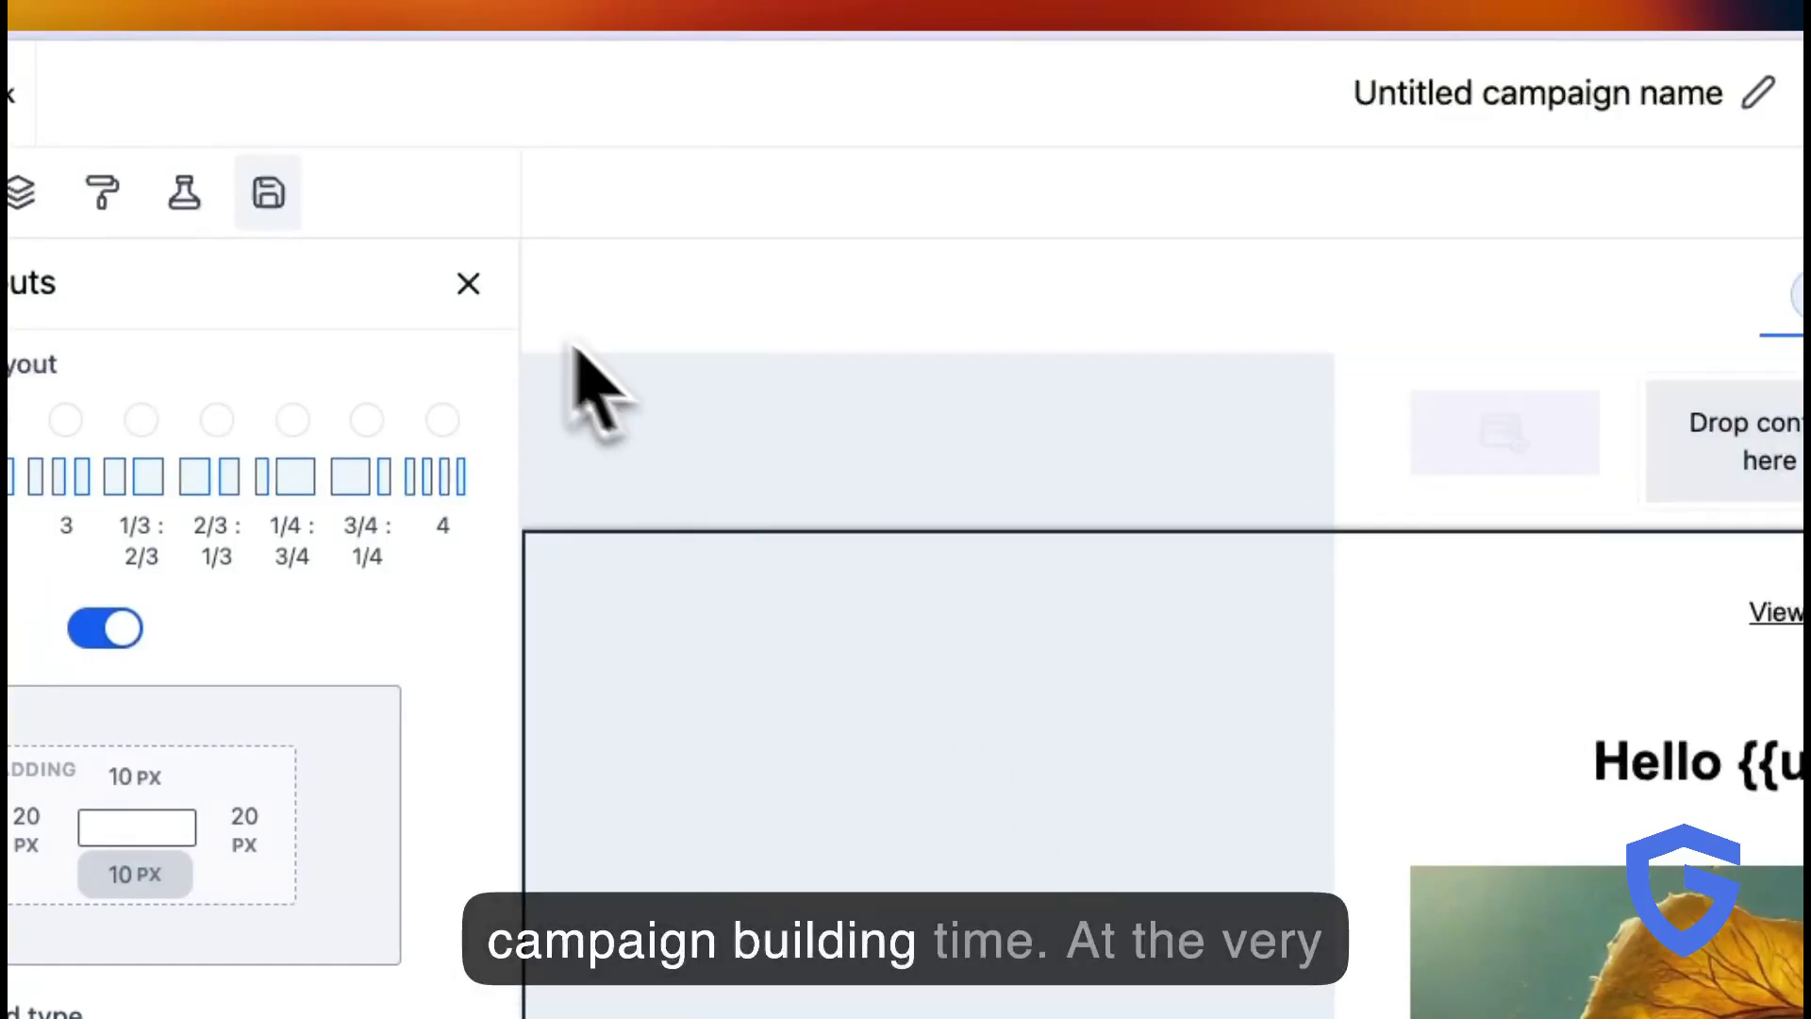
pyautogui.click(477, 300)
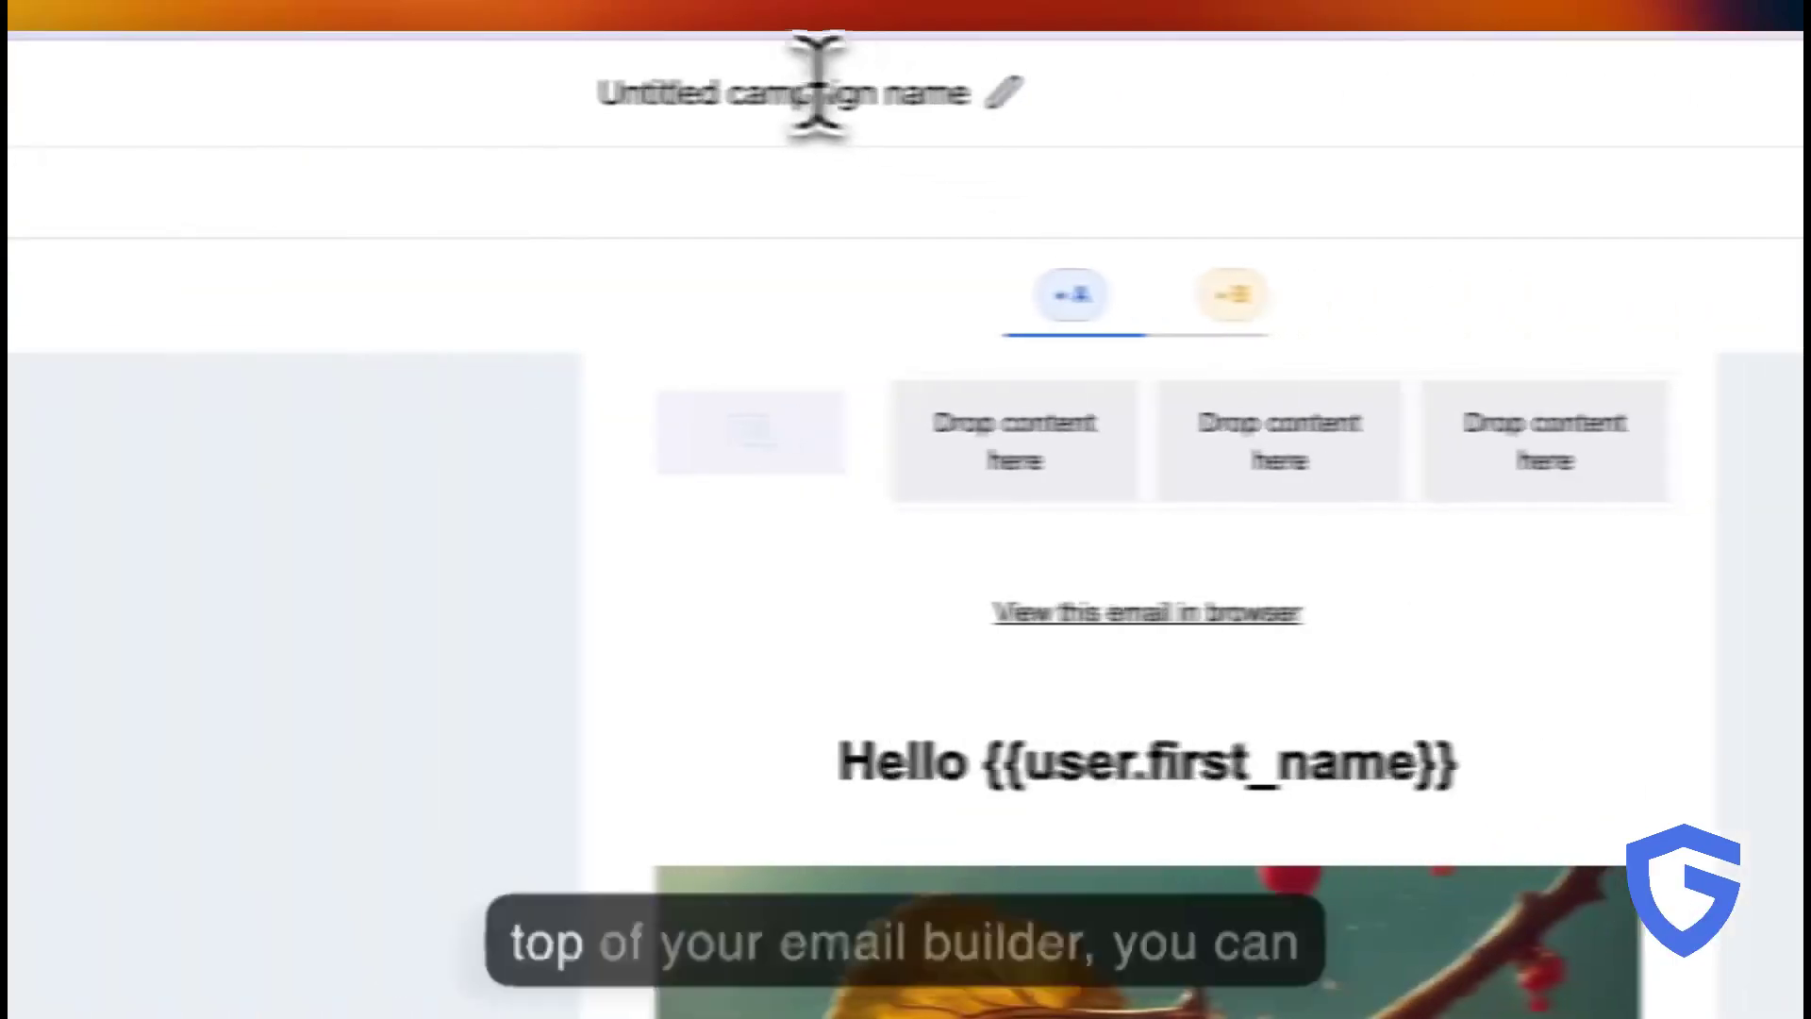
# Rename the campaign as TEst and save it
pyautogui.doubleClick(734, 93)
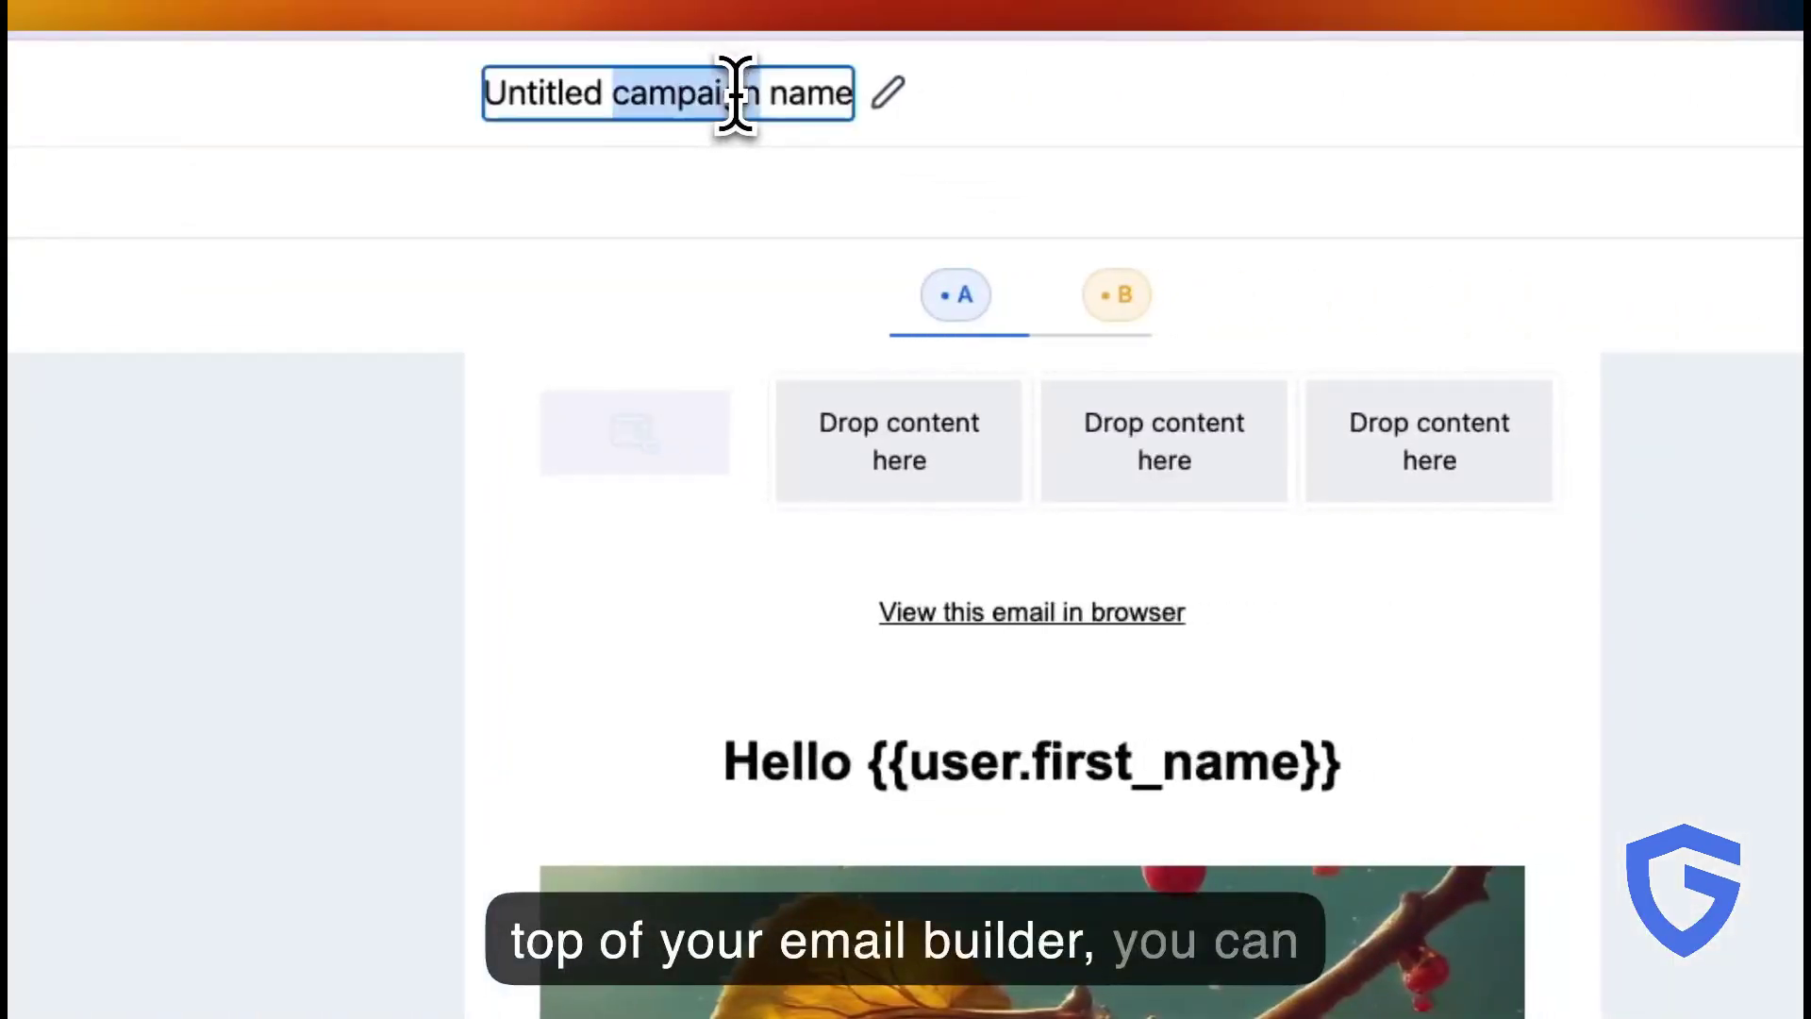
pyautogui.write('TEst')
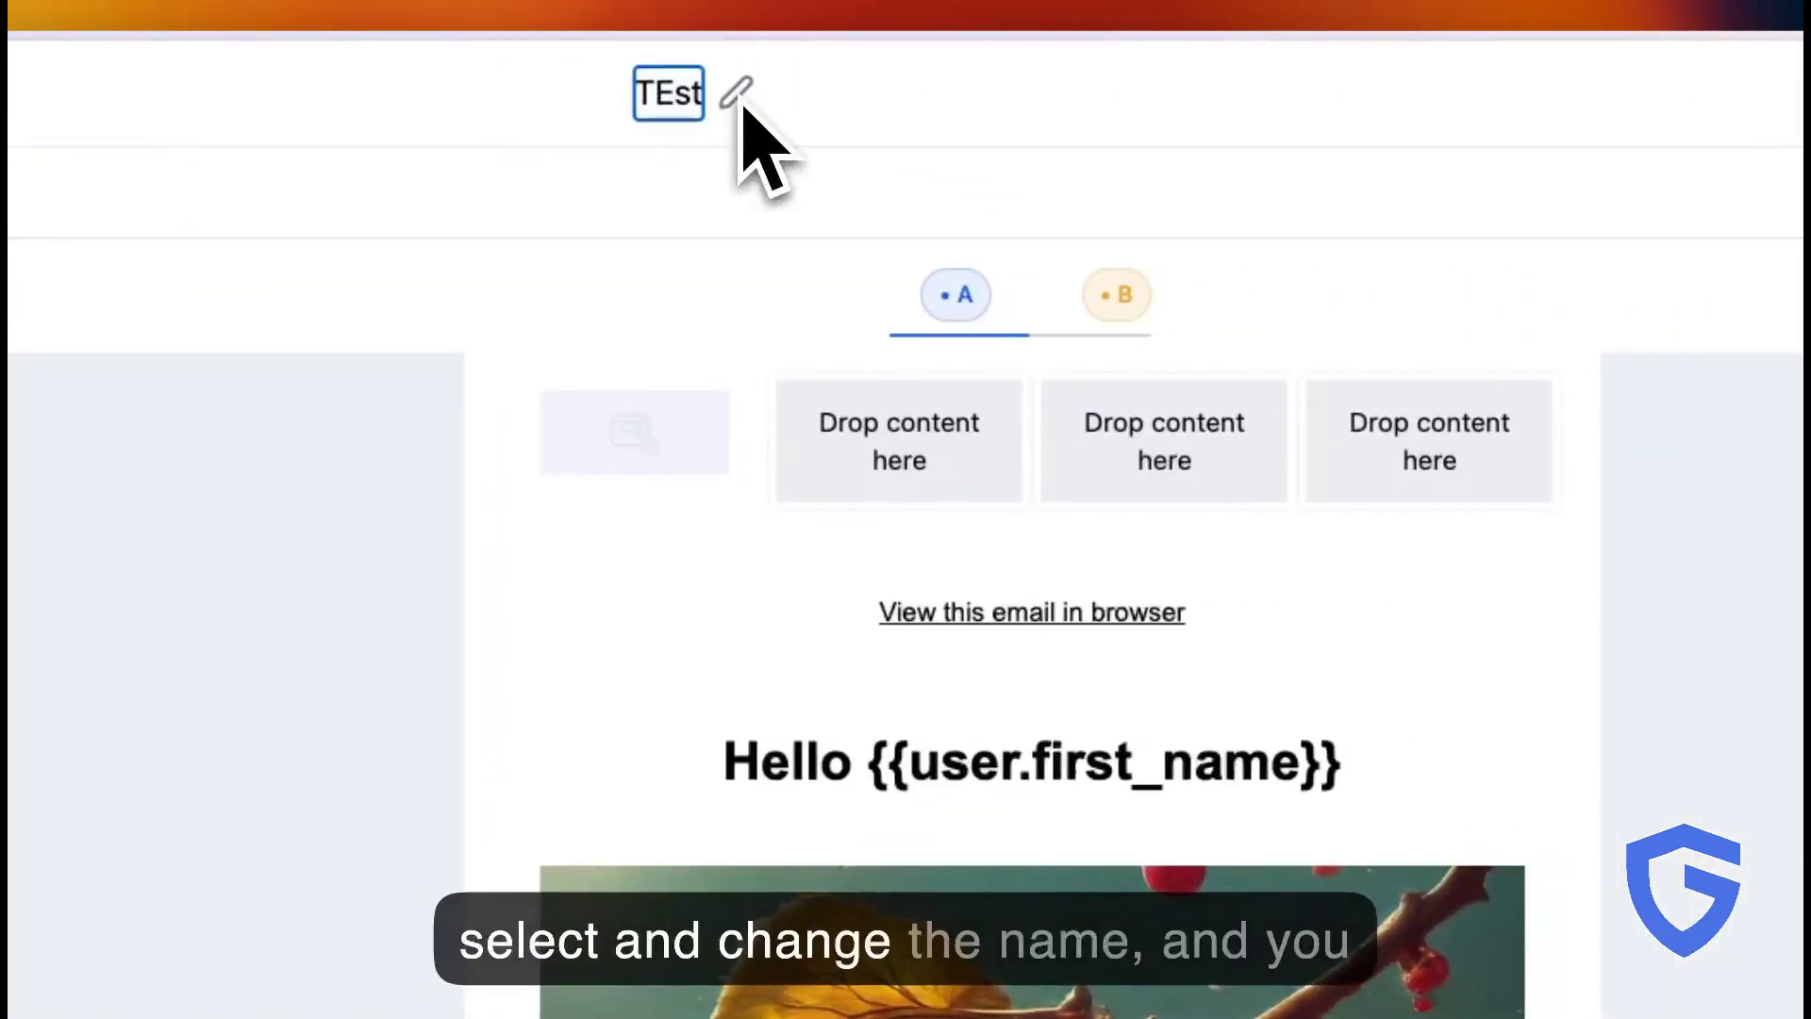
pyautogui.press('Return')
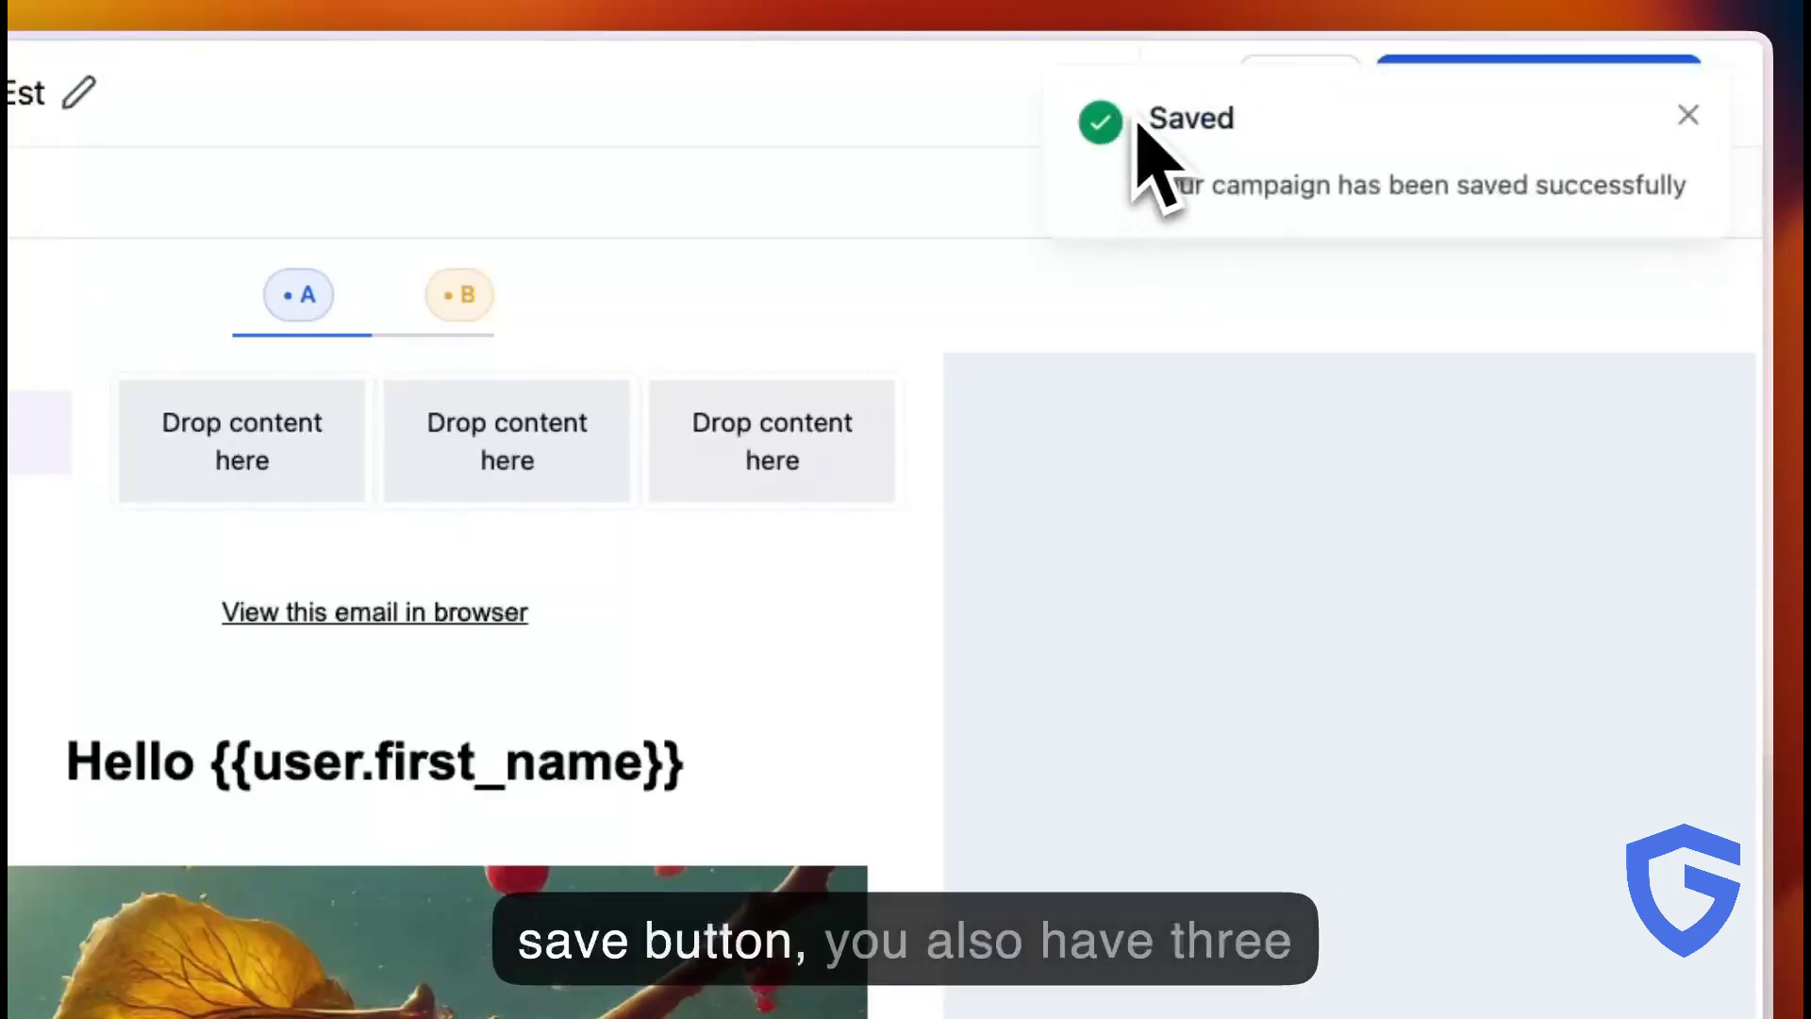
pyautogui.click(1688, 115)
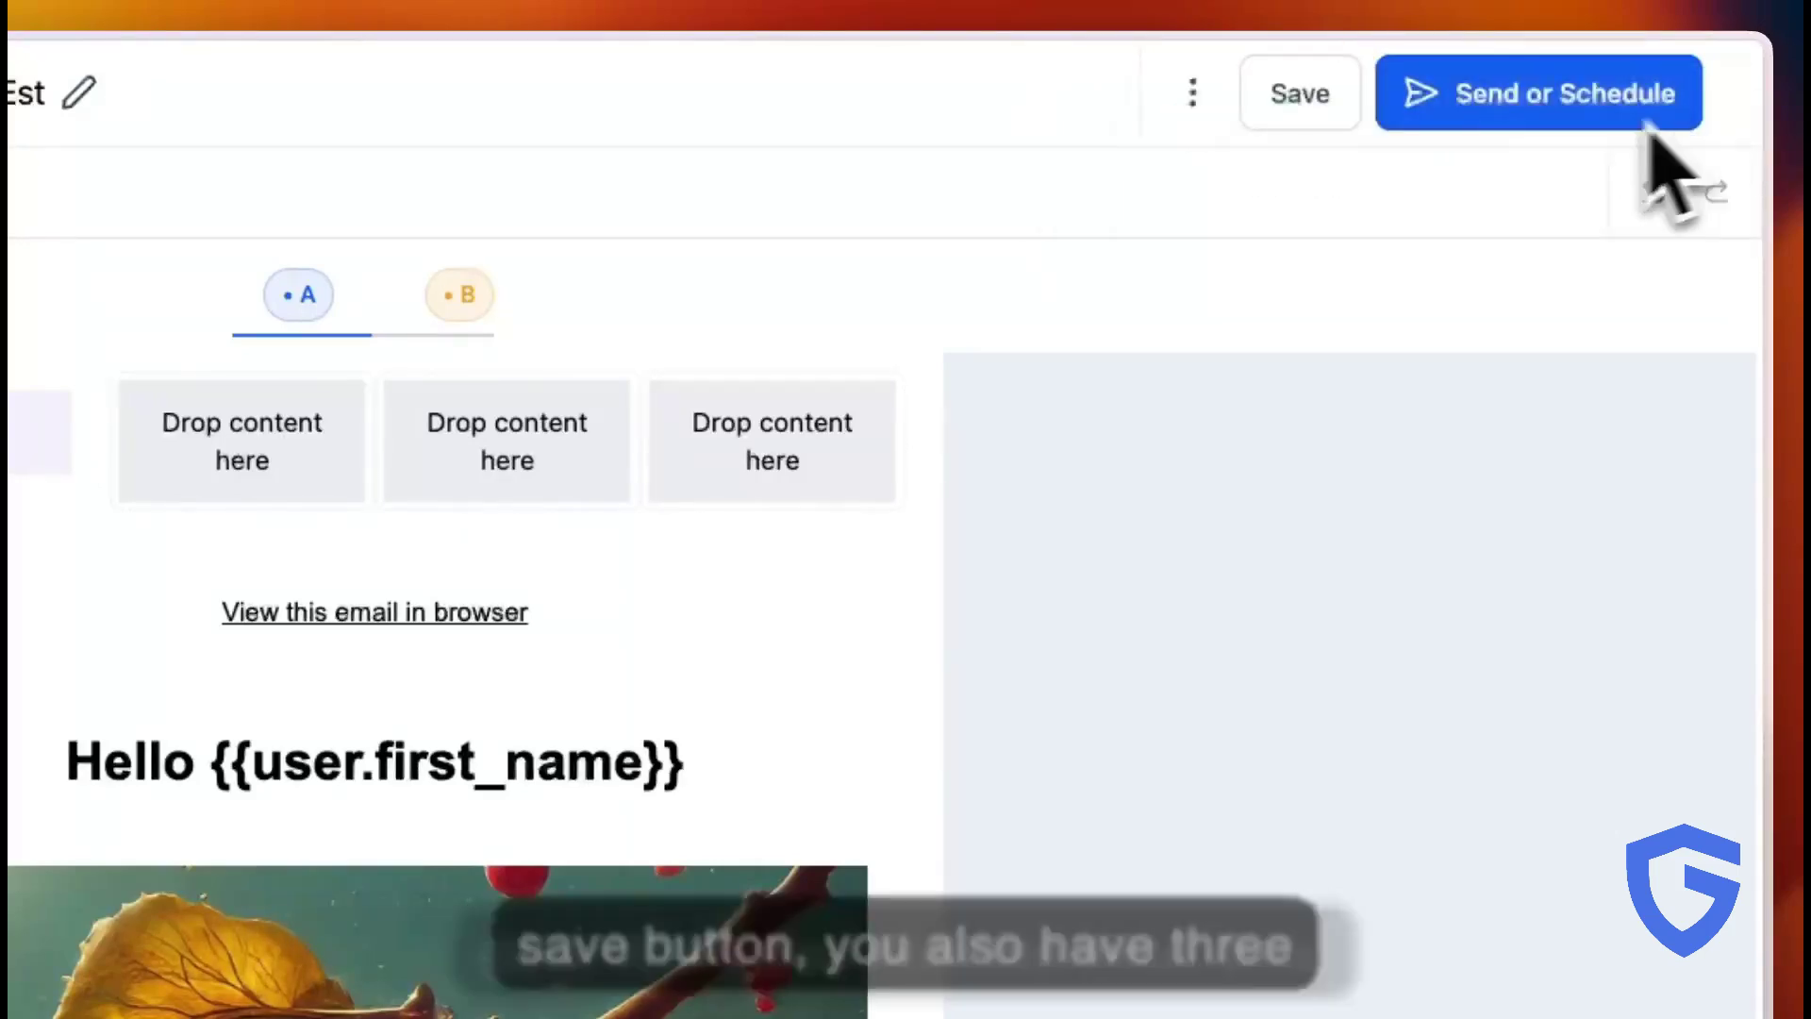
# Check the campaign's additional actions and its email attachment upload options
pyautogui.click(1187, 98)
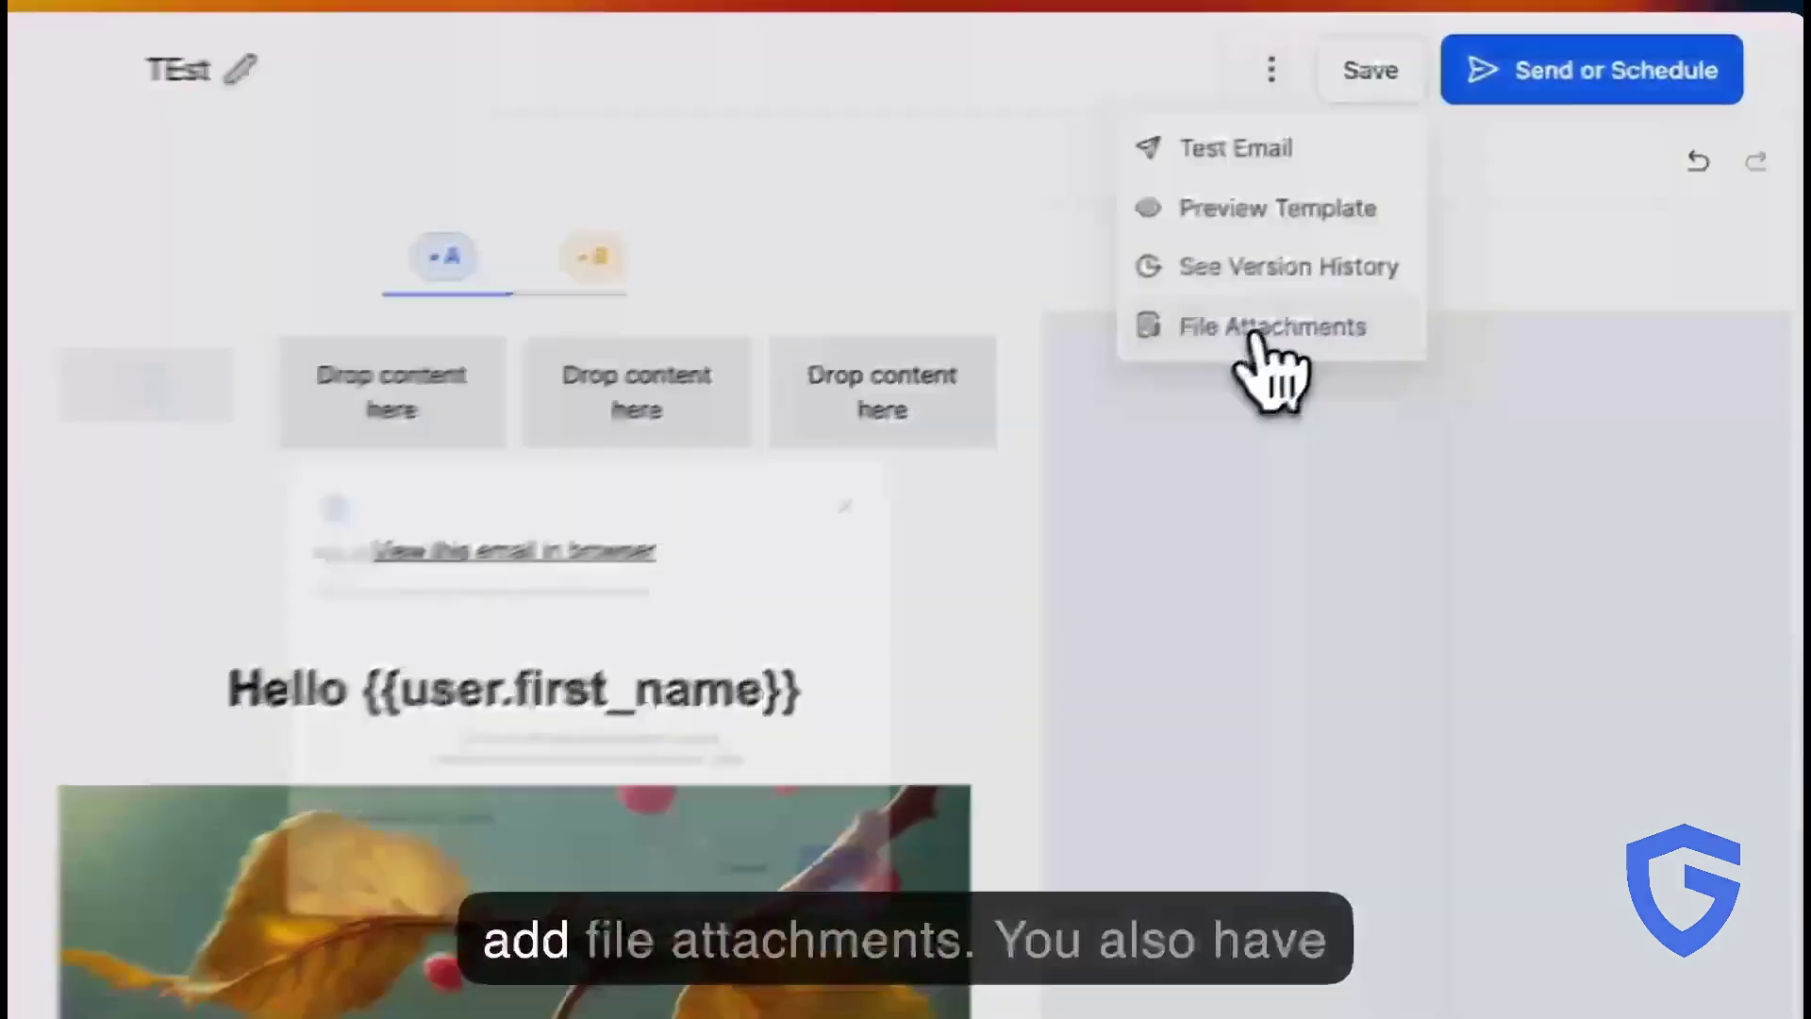
pyautogui.click(1468, 202)
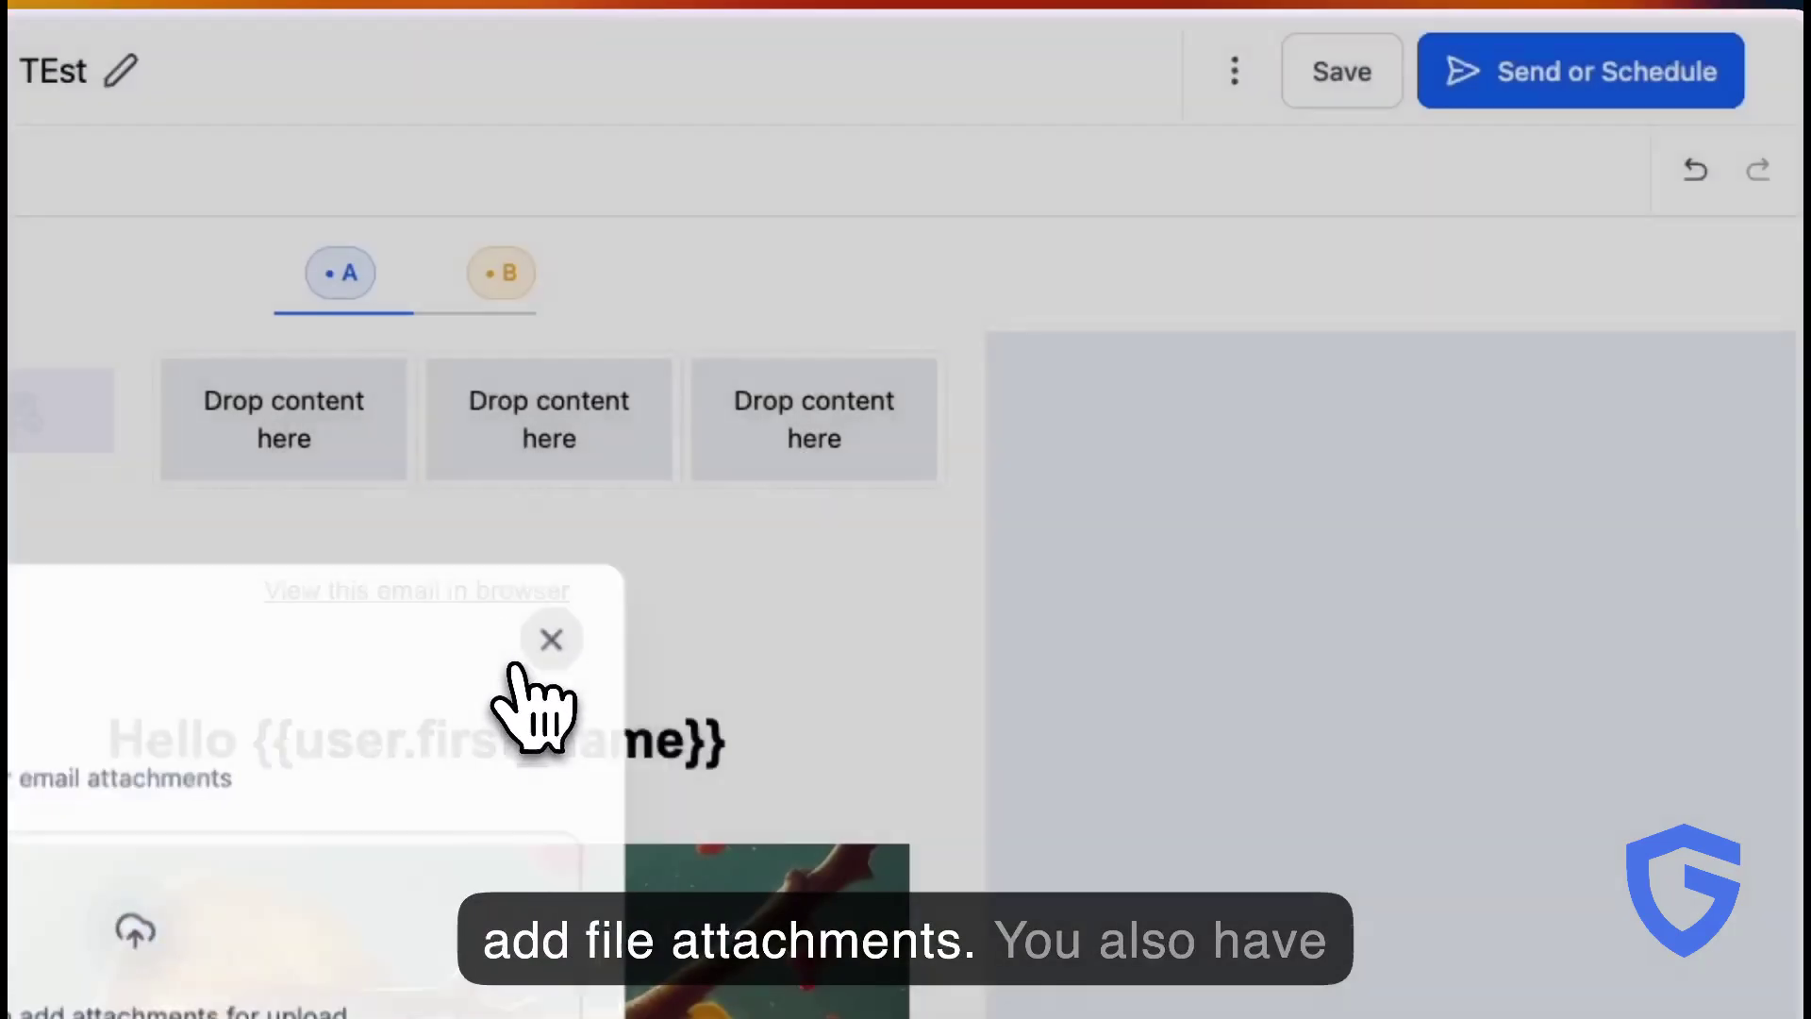
pyautogui.click(517, 666)
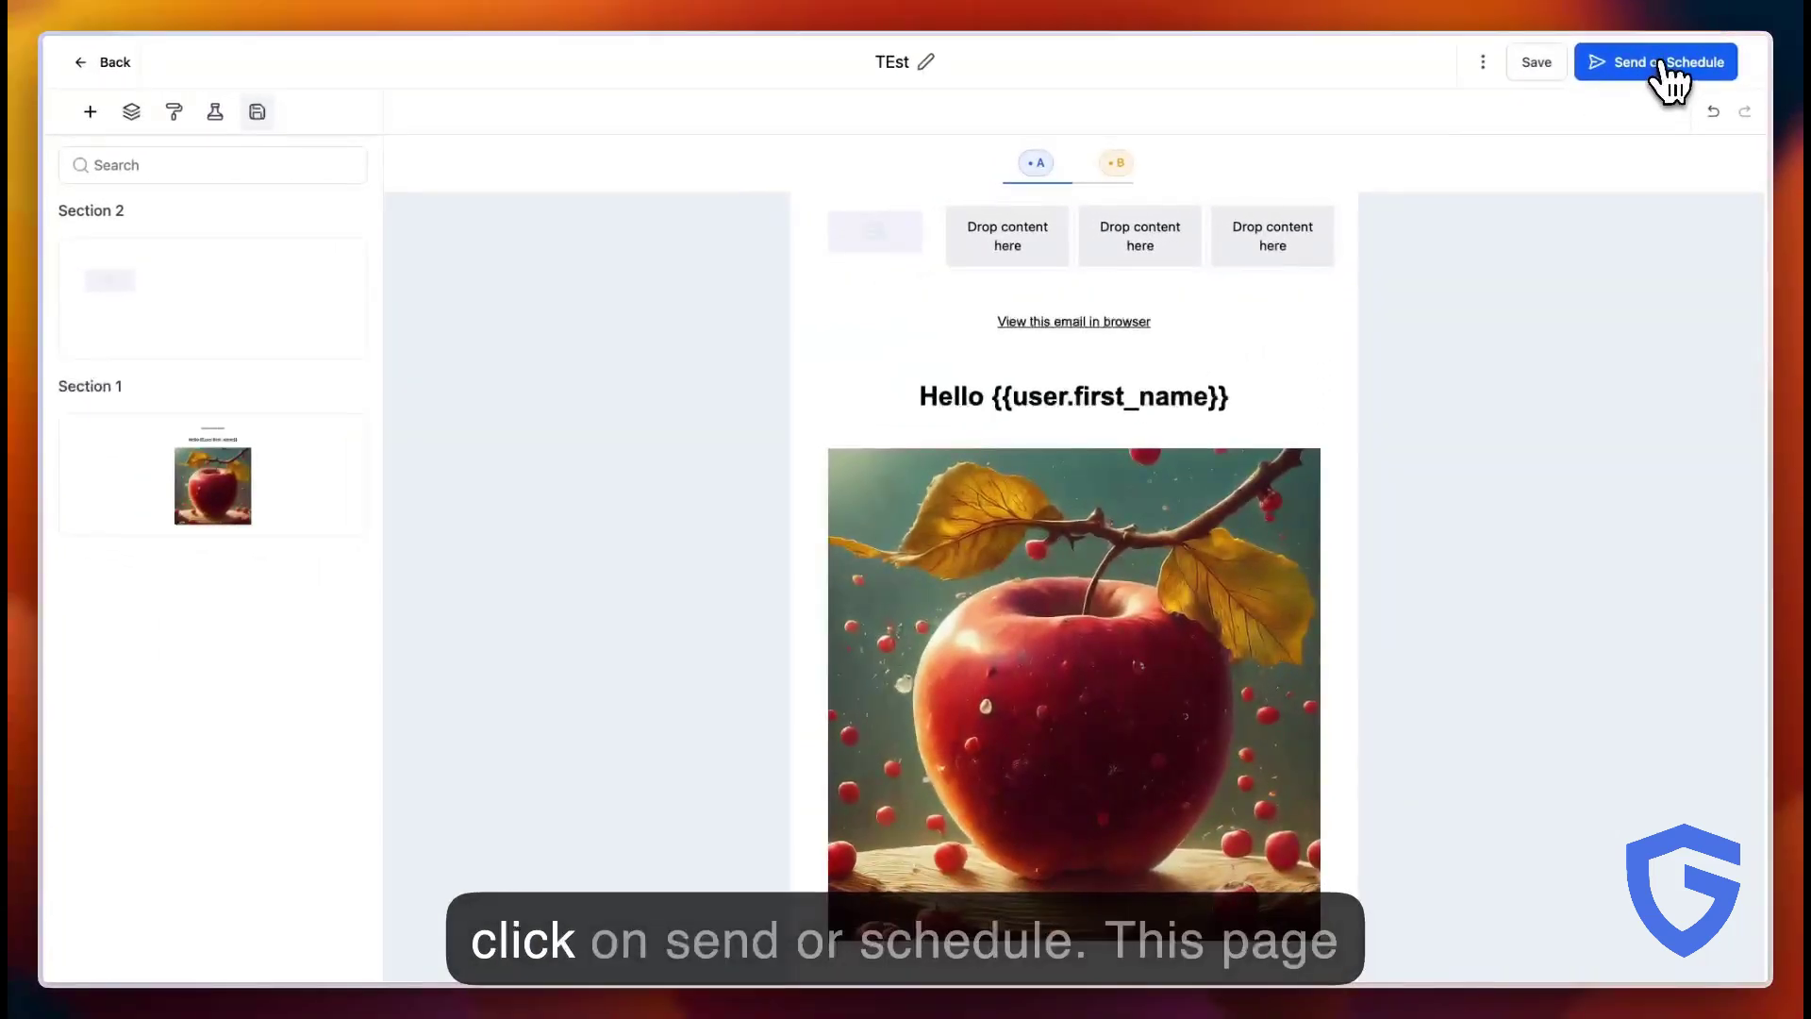
# Open the campaign's Send or Schedule page and check the sender email field for immediate sending
pyautogui.click(1660, 66)
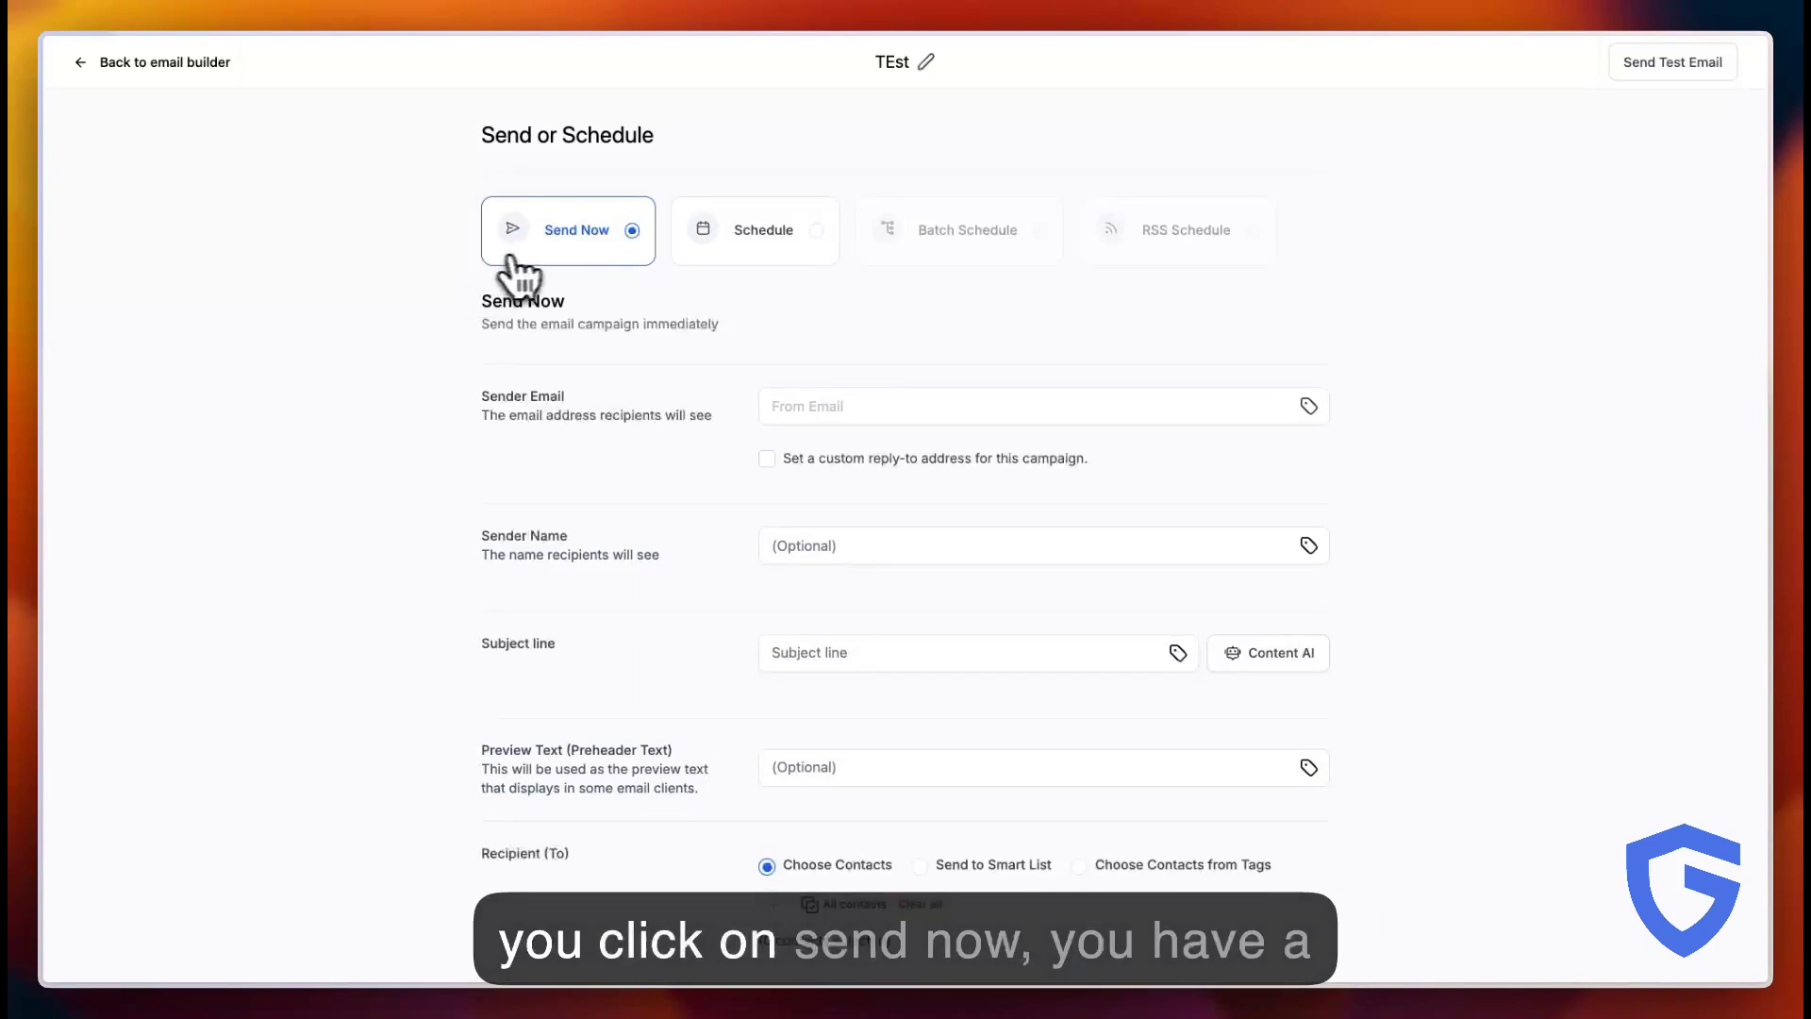
pyautogui.scroll(-3, 434, 387)
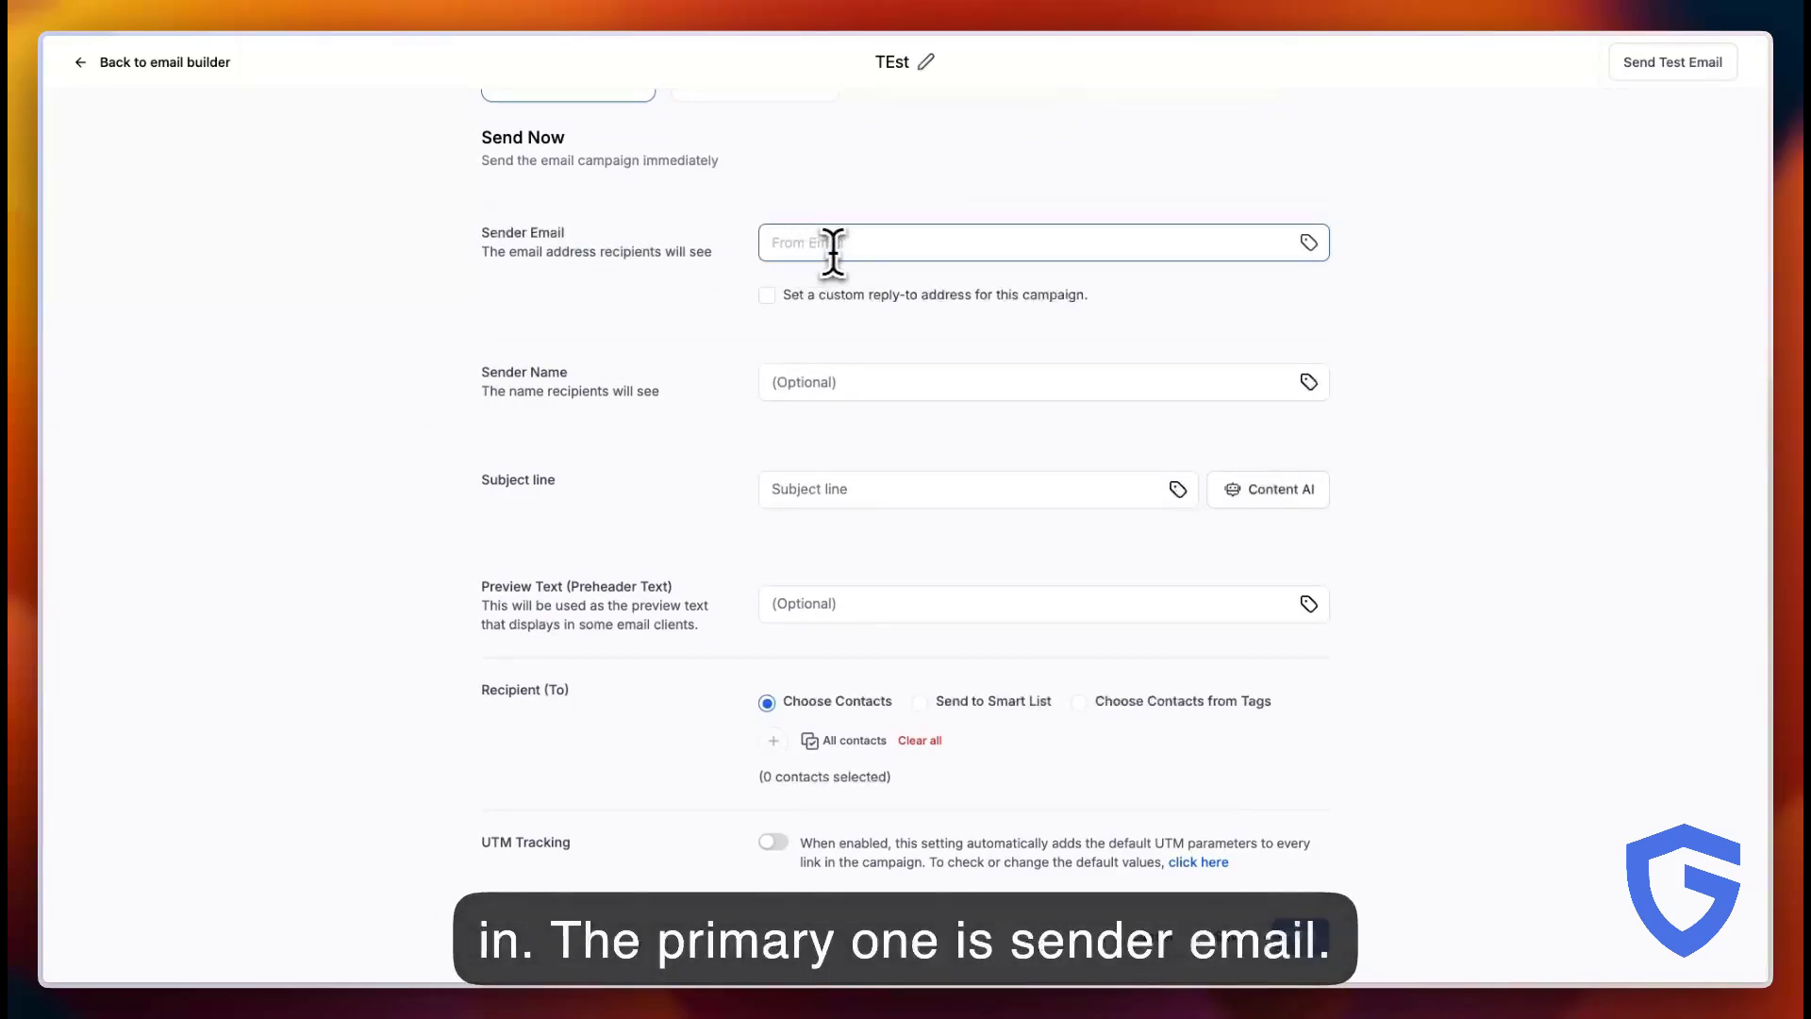
pyautogui.write('y')
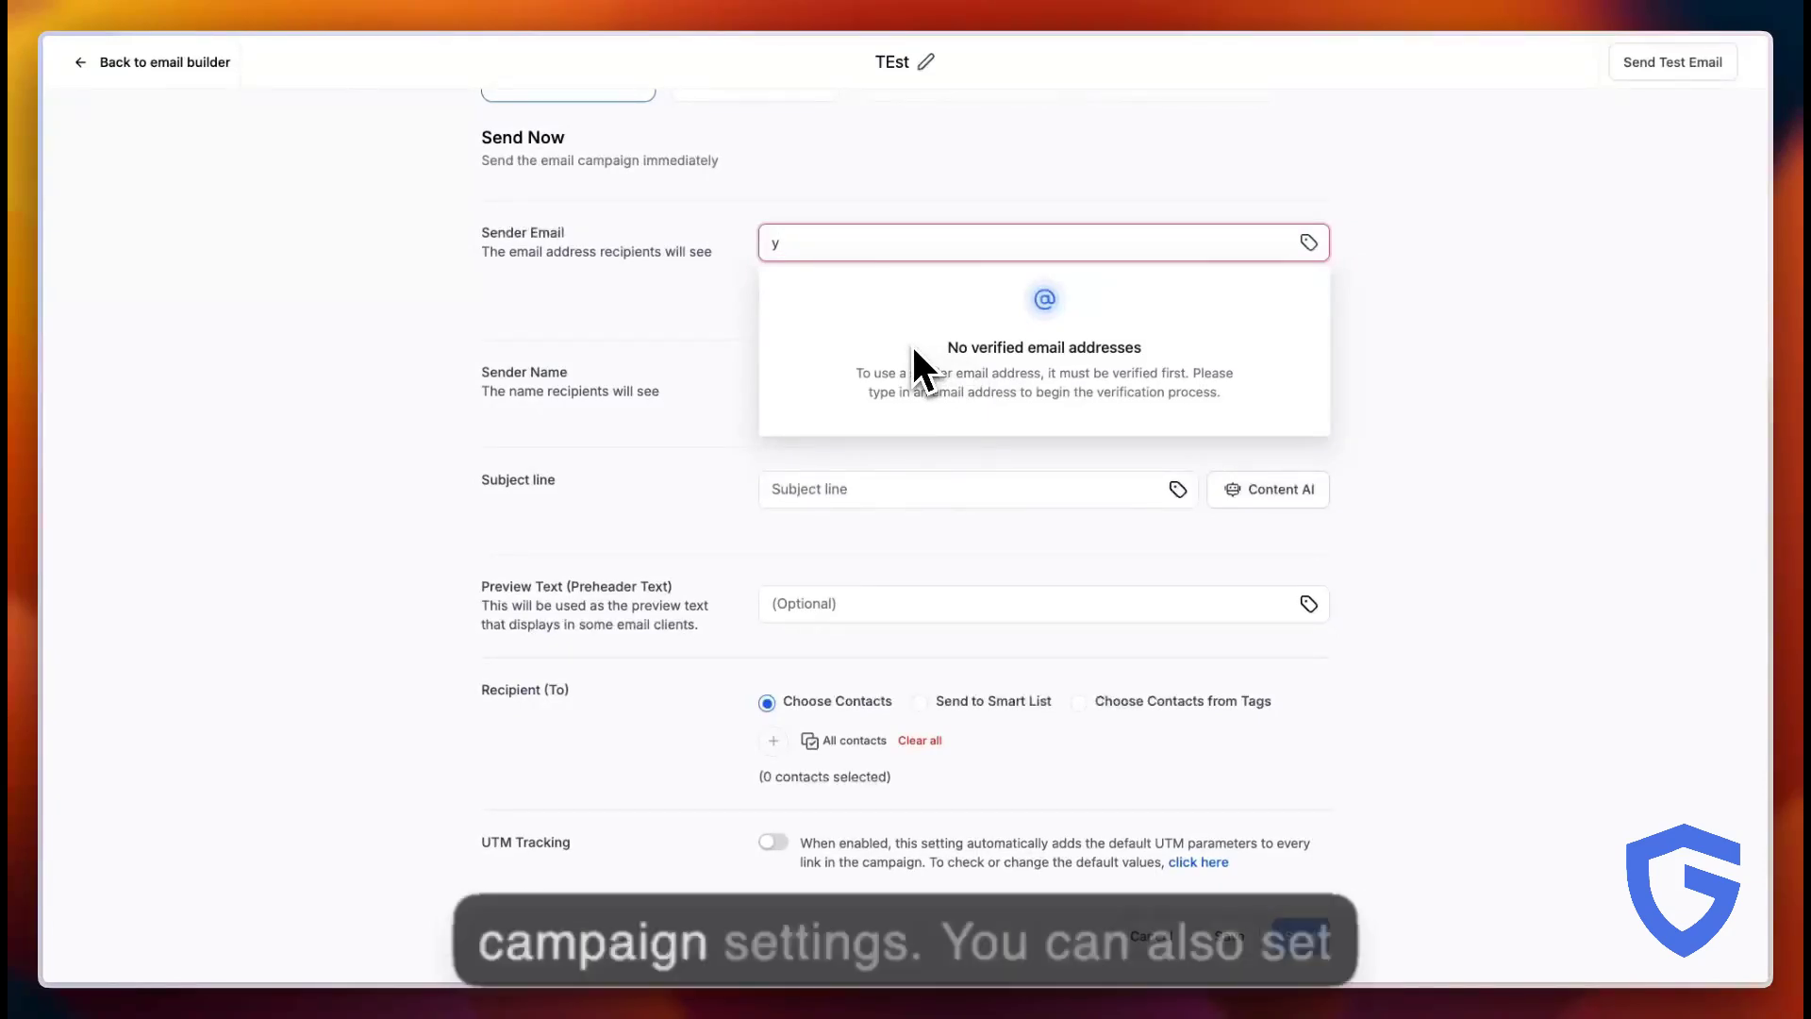
pyautogui.press('BackSpace')
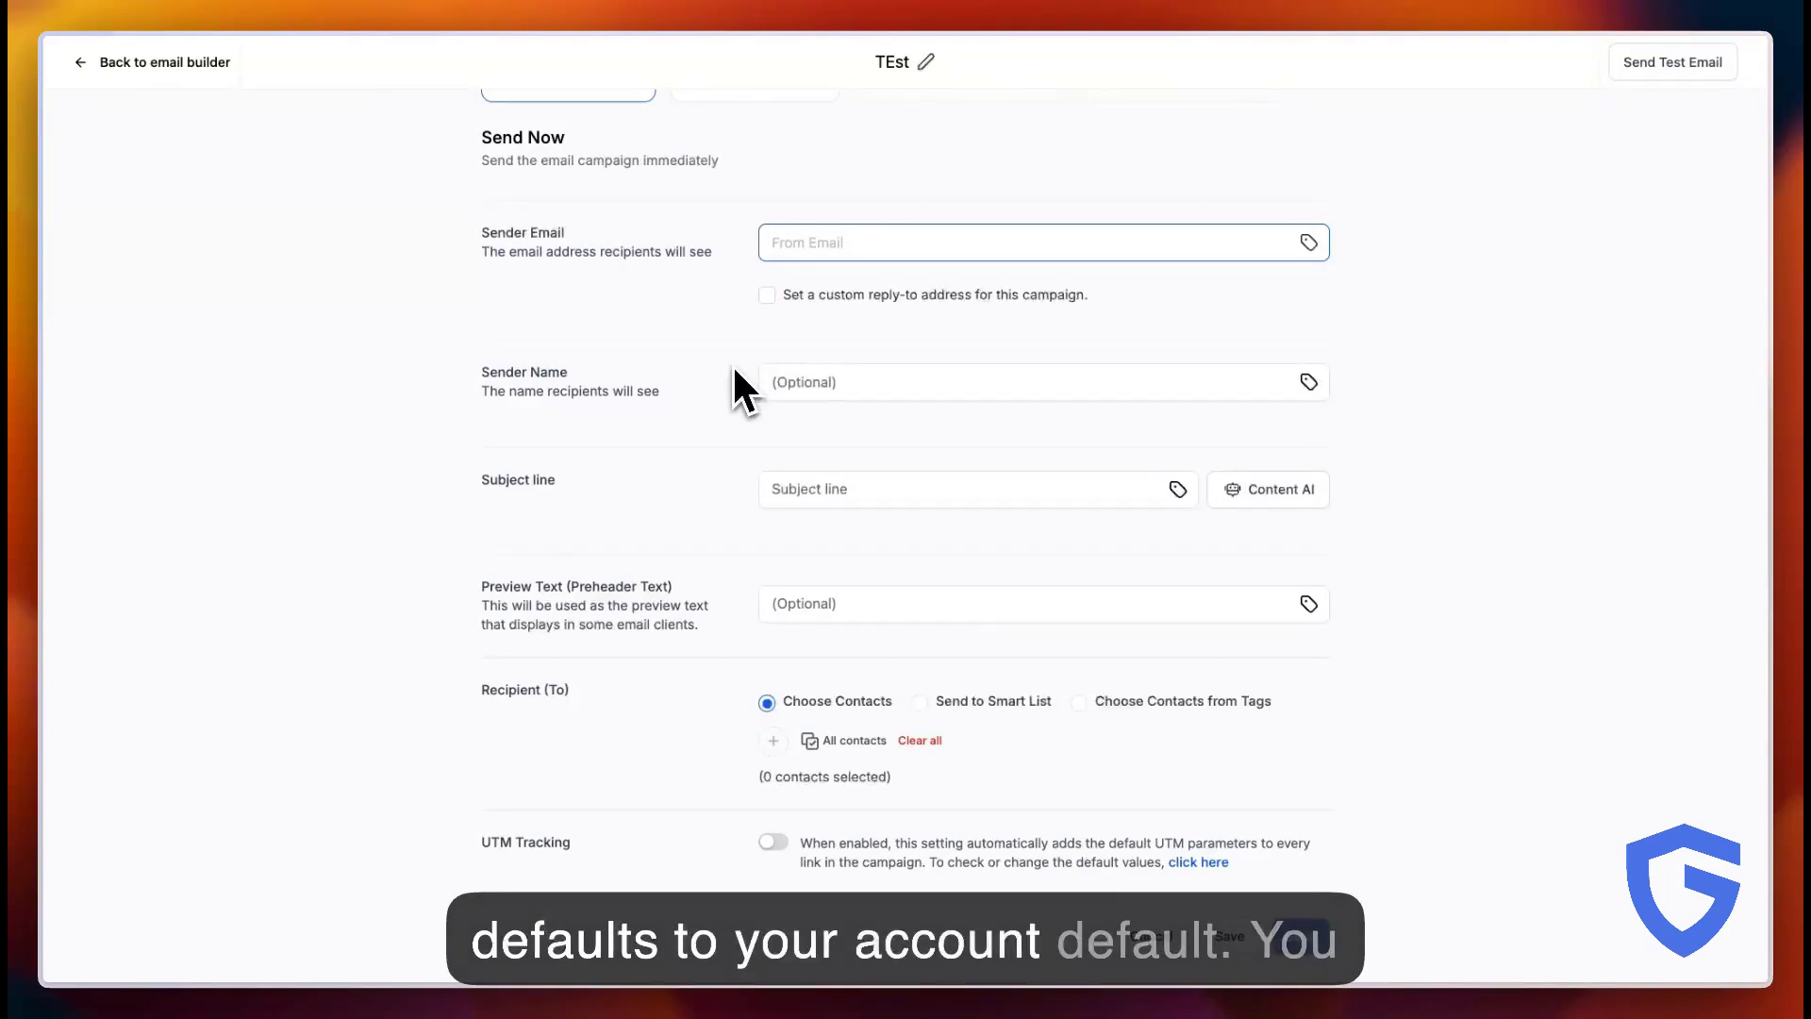
# Check the sender name, subject line and preview text fields of the Send Now form
pyautogui.scroll(-1, 735, 371)
pyautogui.click(839, 387)
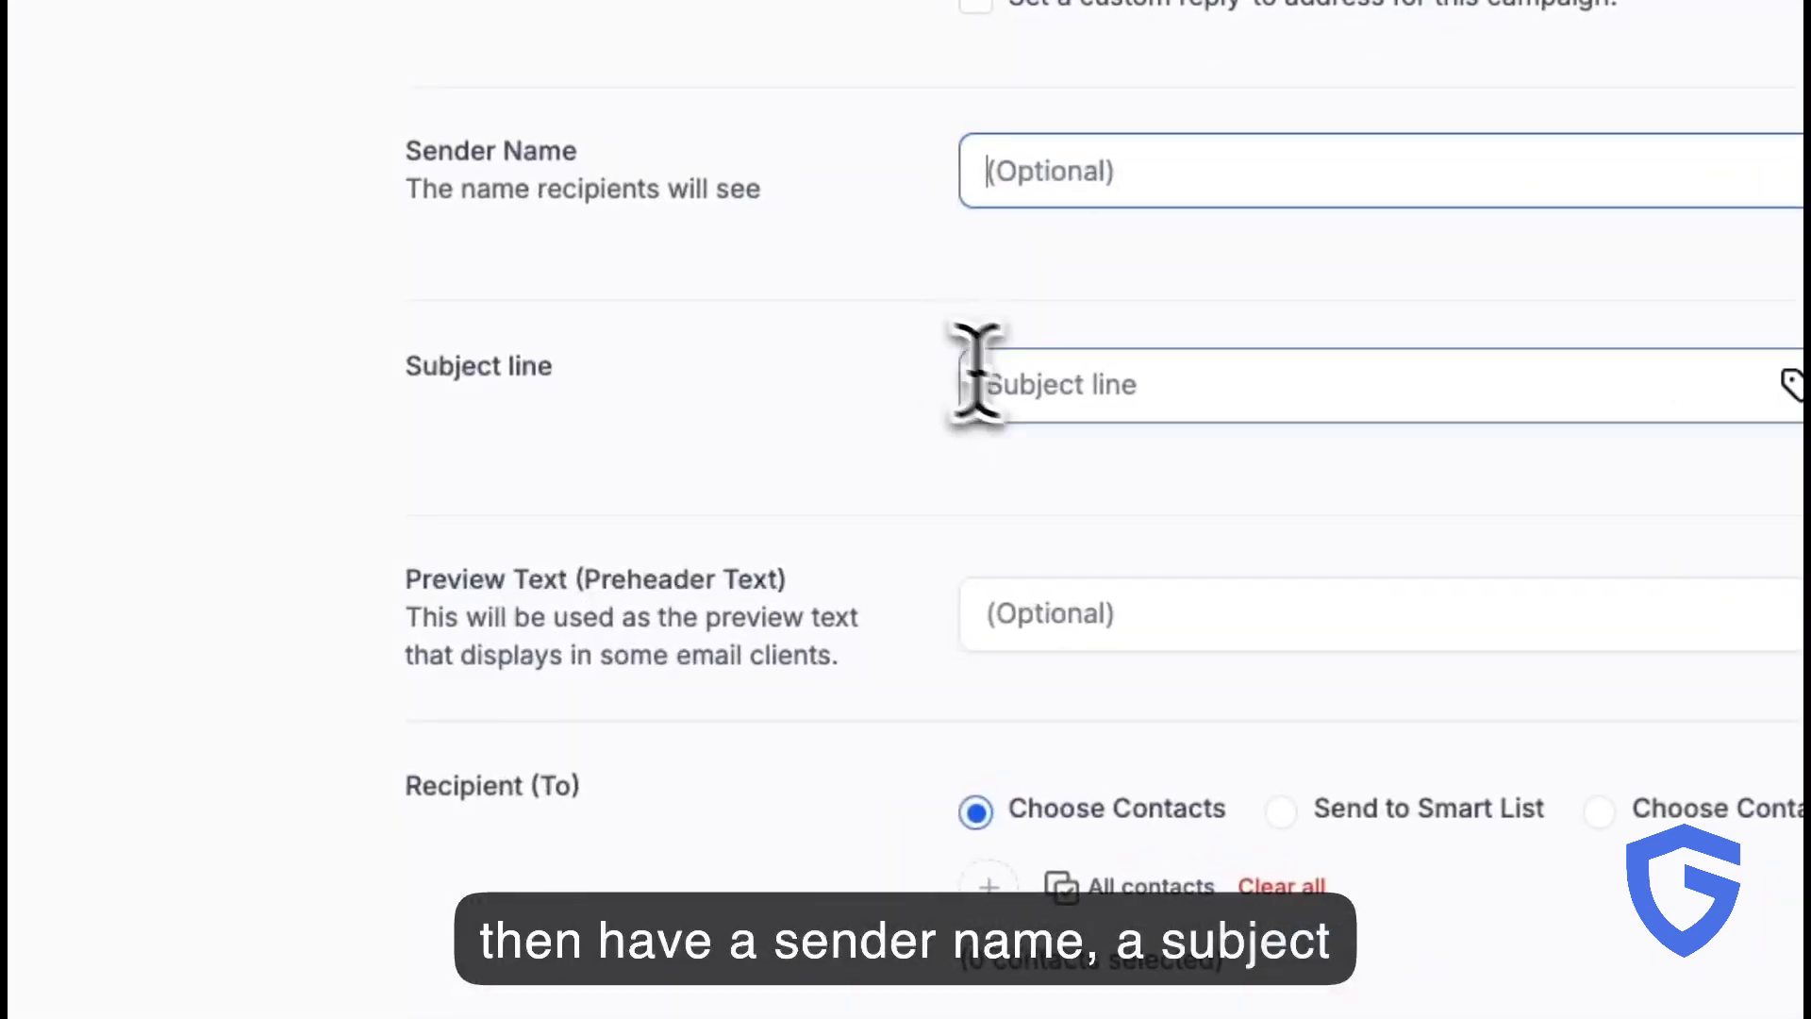
pyautogui.click(1048, 387)
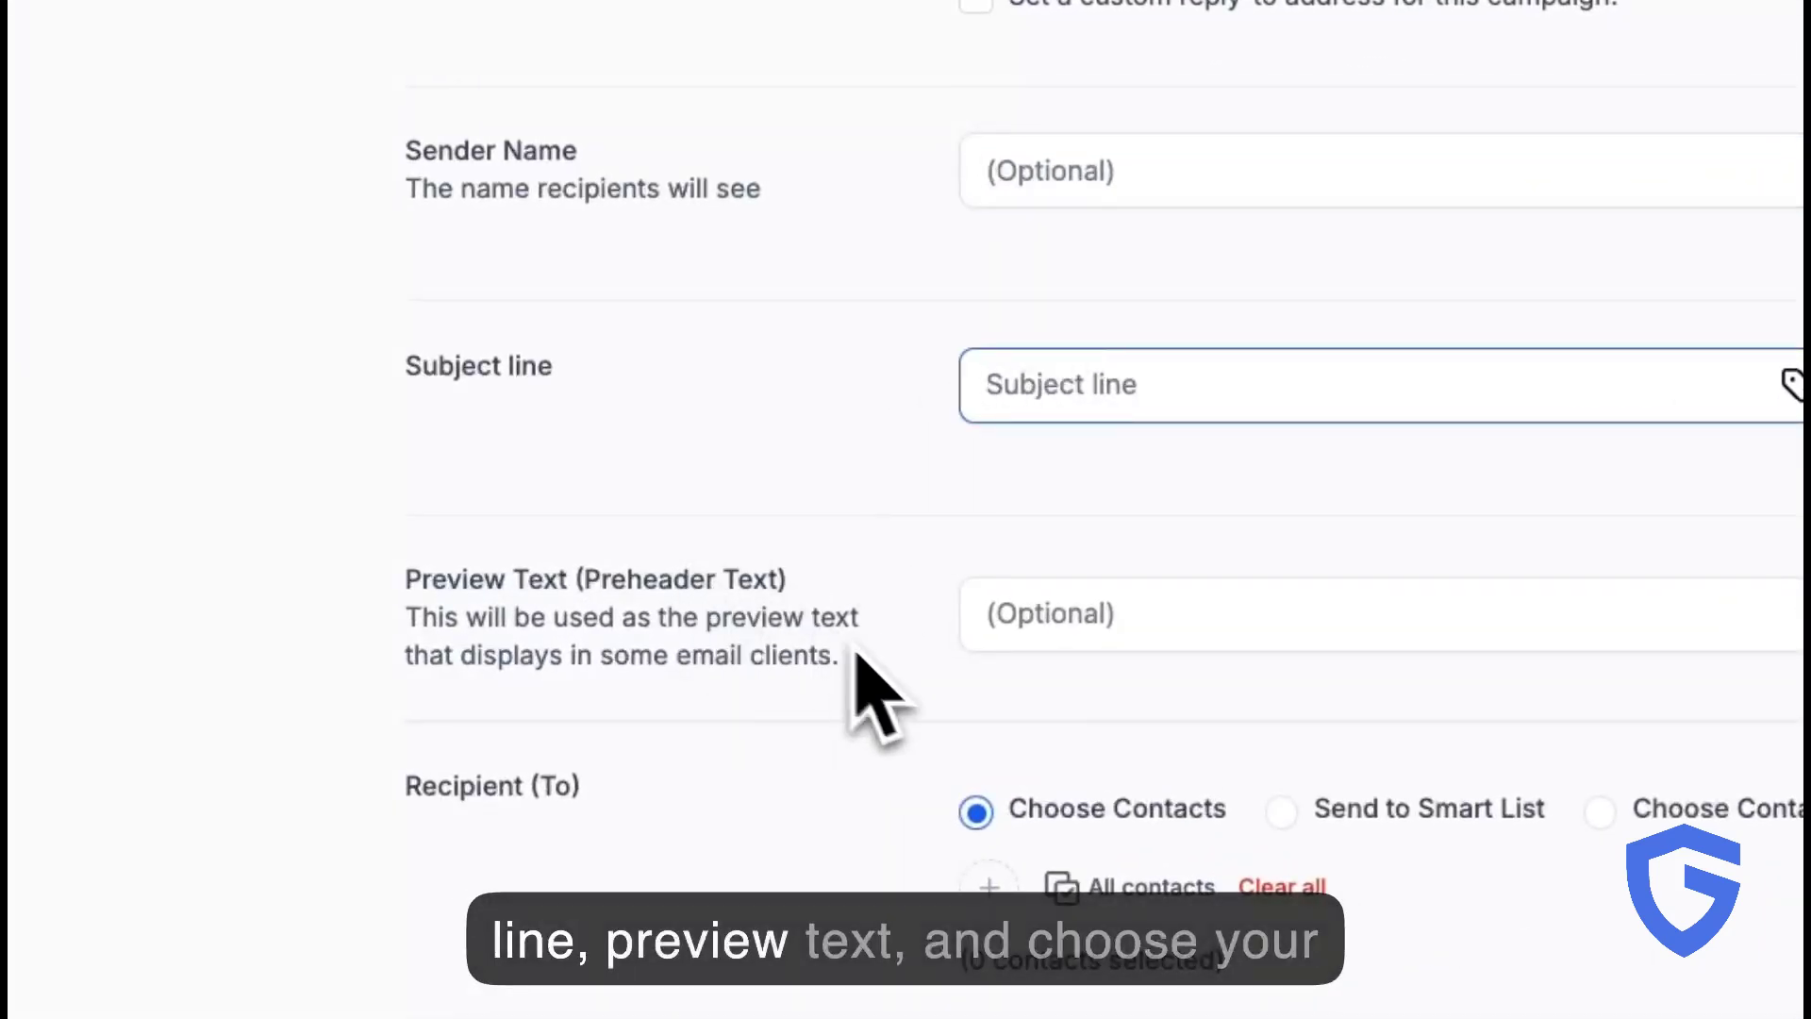
pyautogui.click(1132, 611)
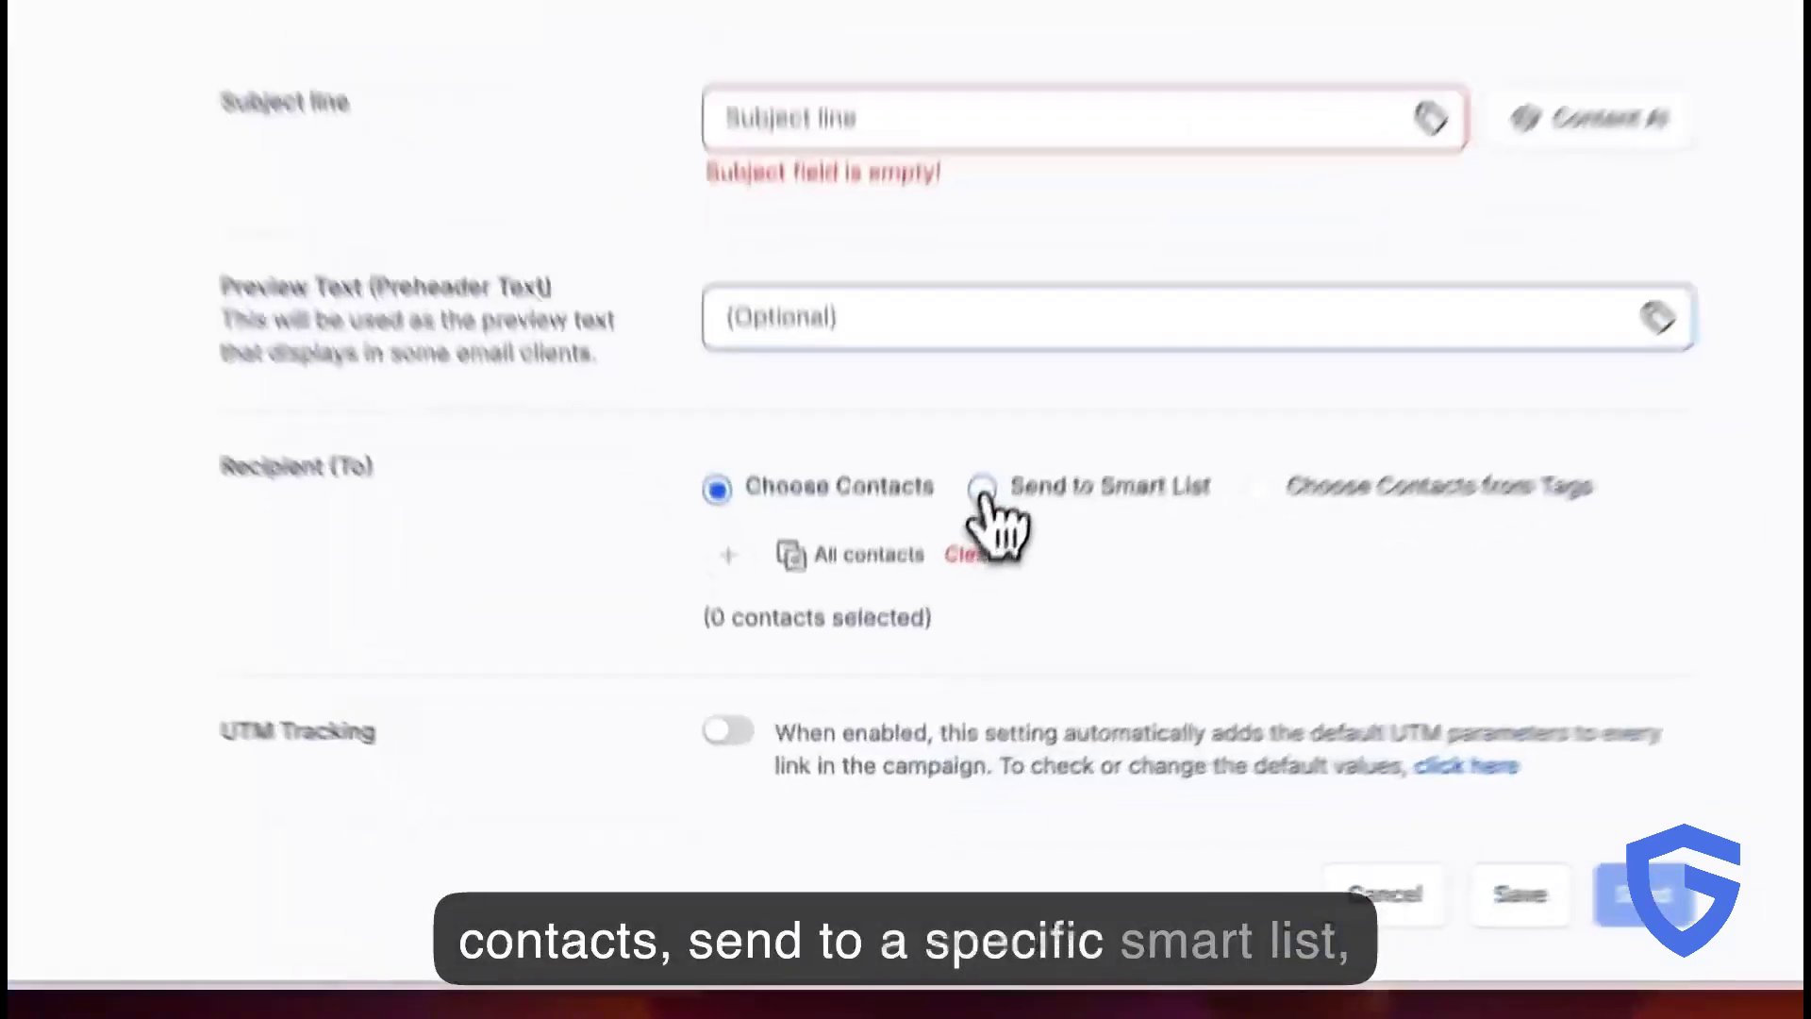
# Try the Send to Smart List recipient option, set recipients to Choose Contacts from Tags and check the selection list
pyautogui.click(982, 486)
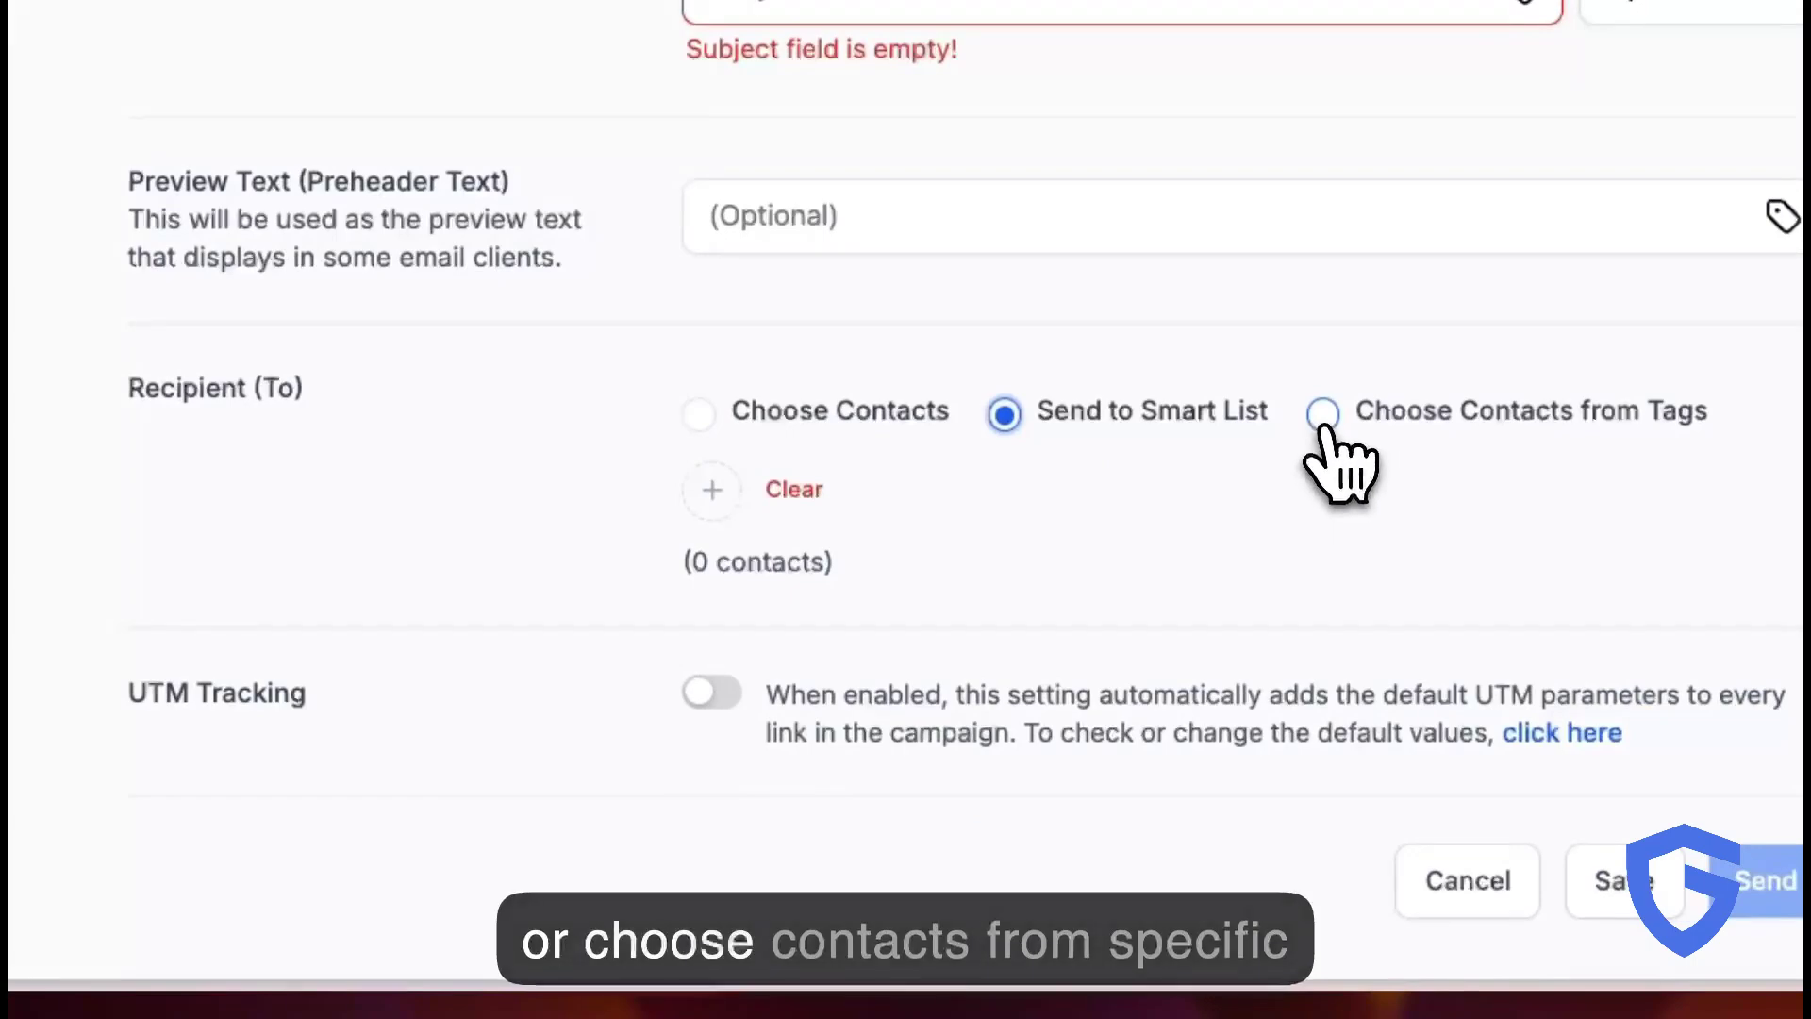
pyautogui.click(1323, 415)
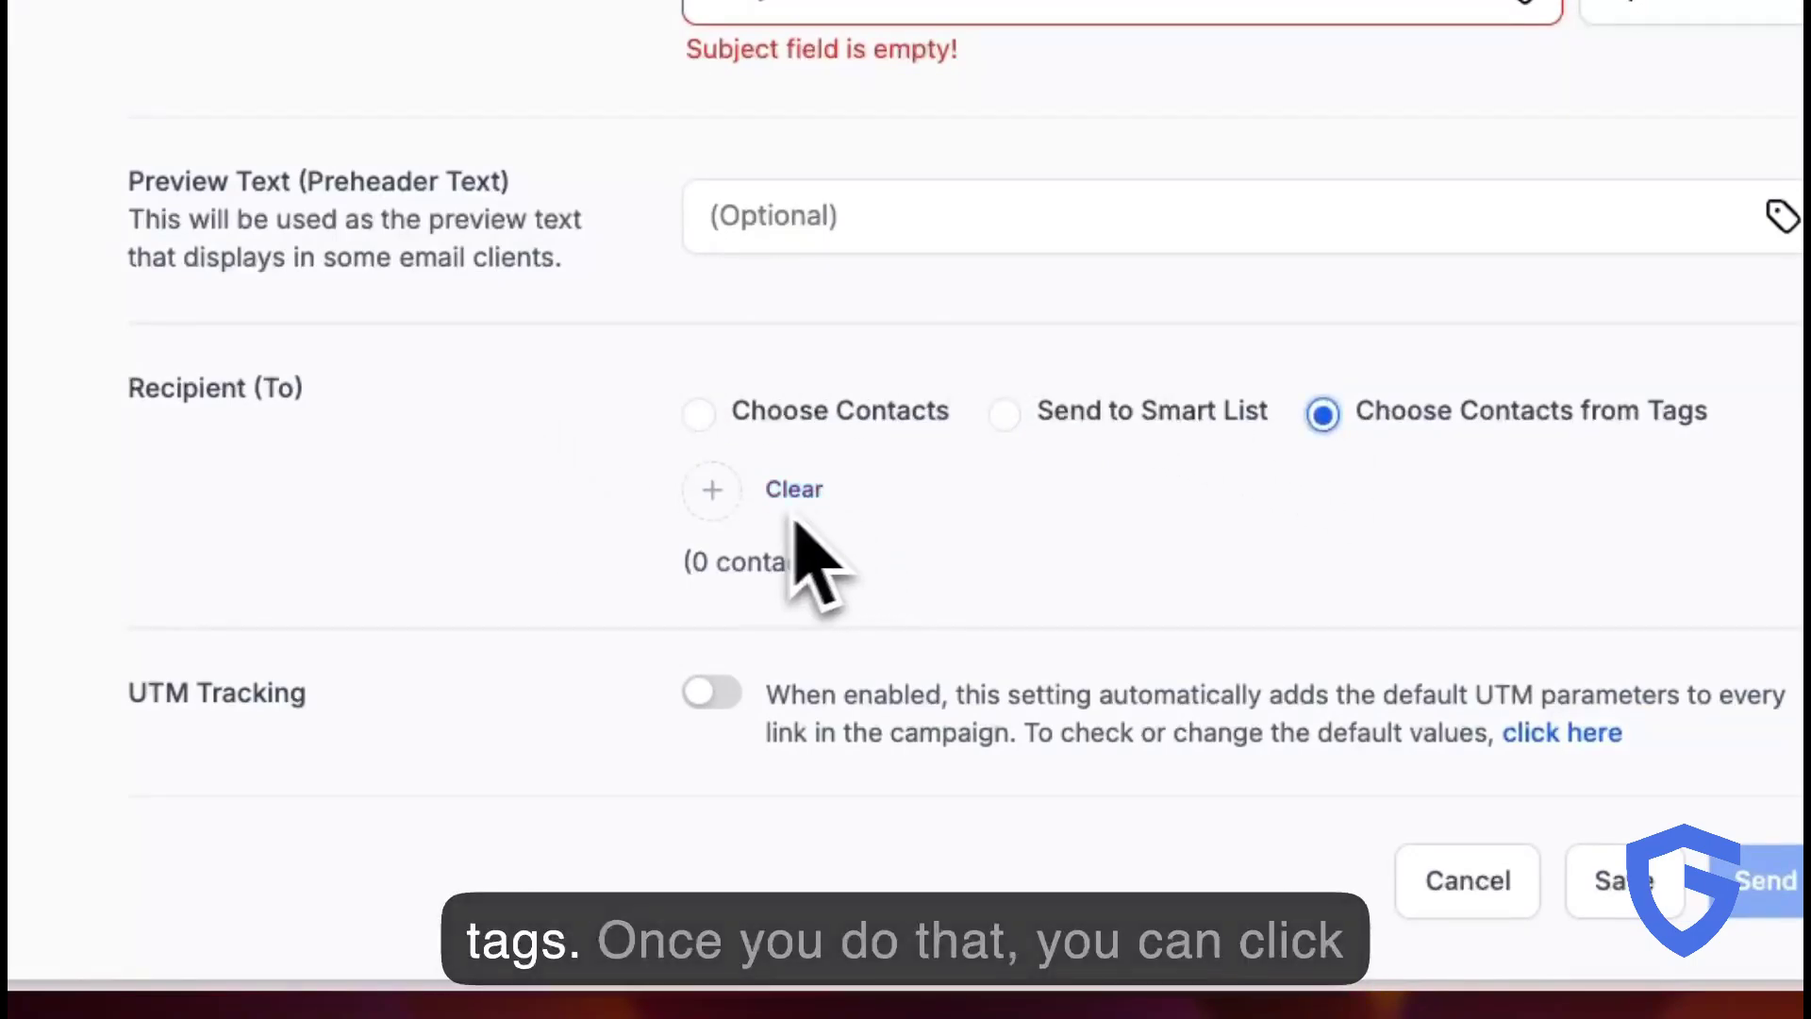
pyautogui.click(712, 490)
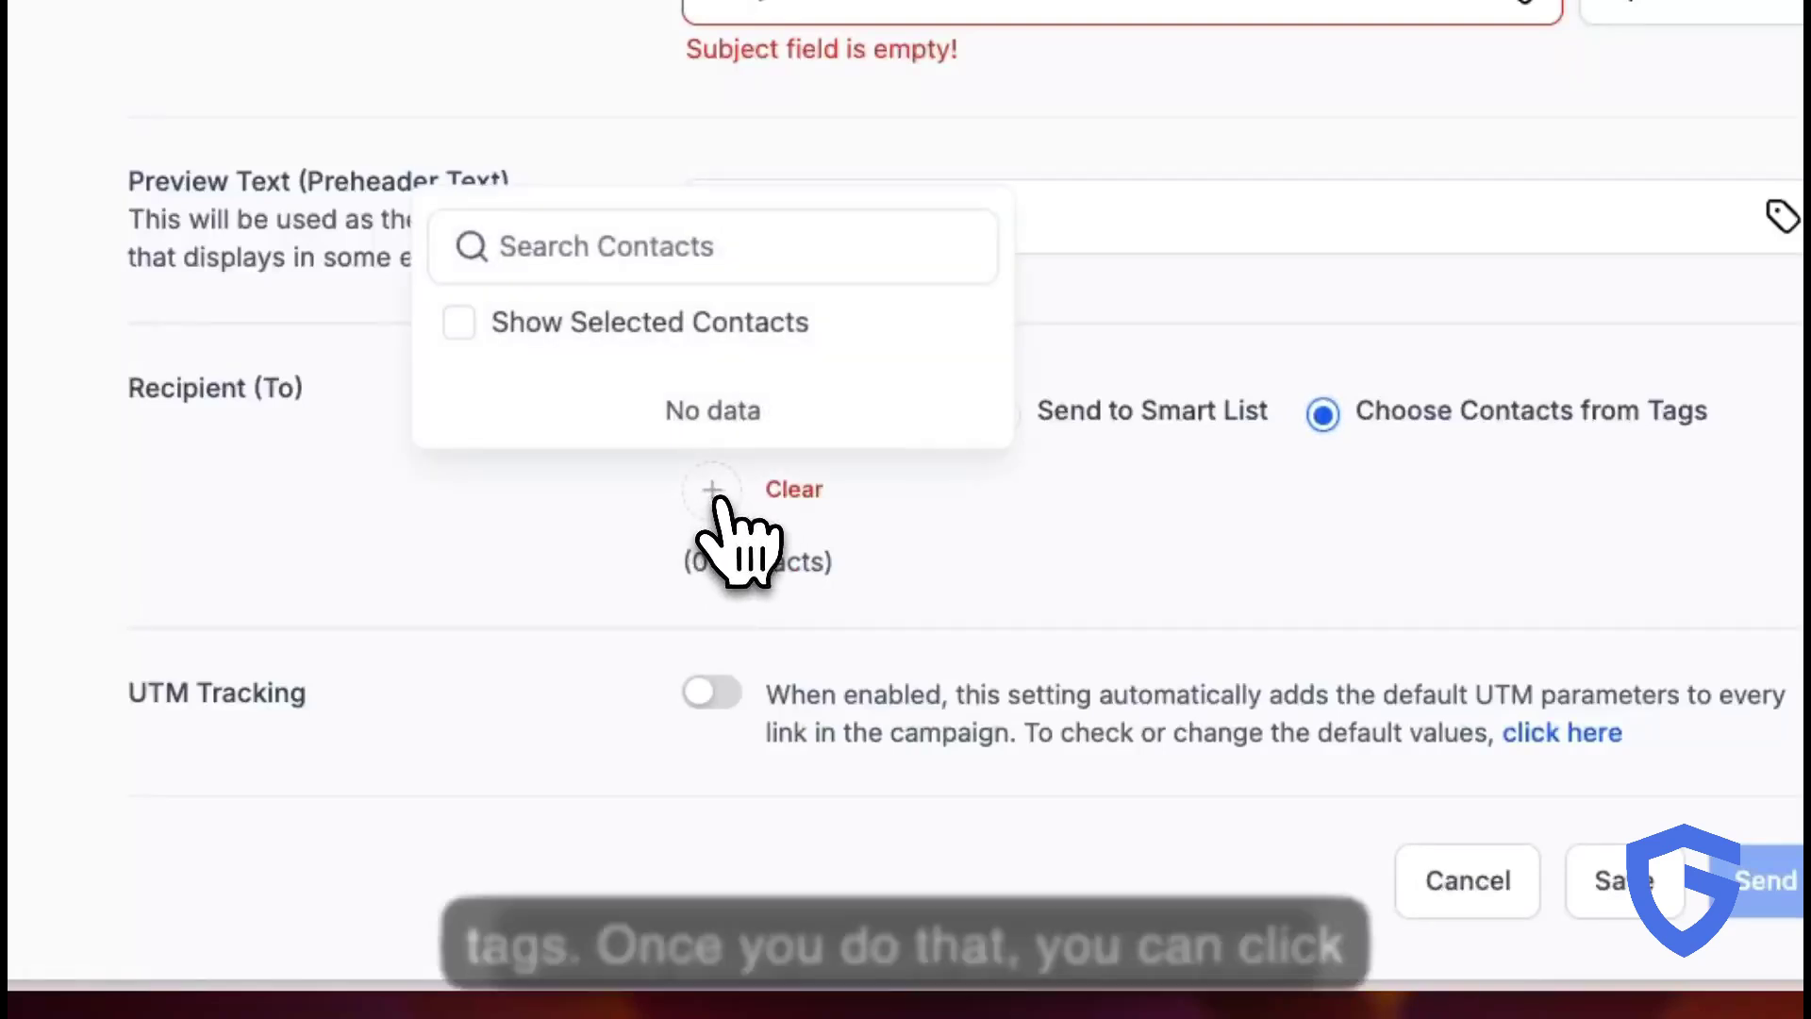
pyautogui.click(586, 549)
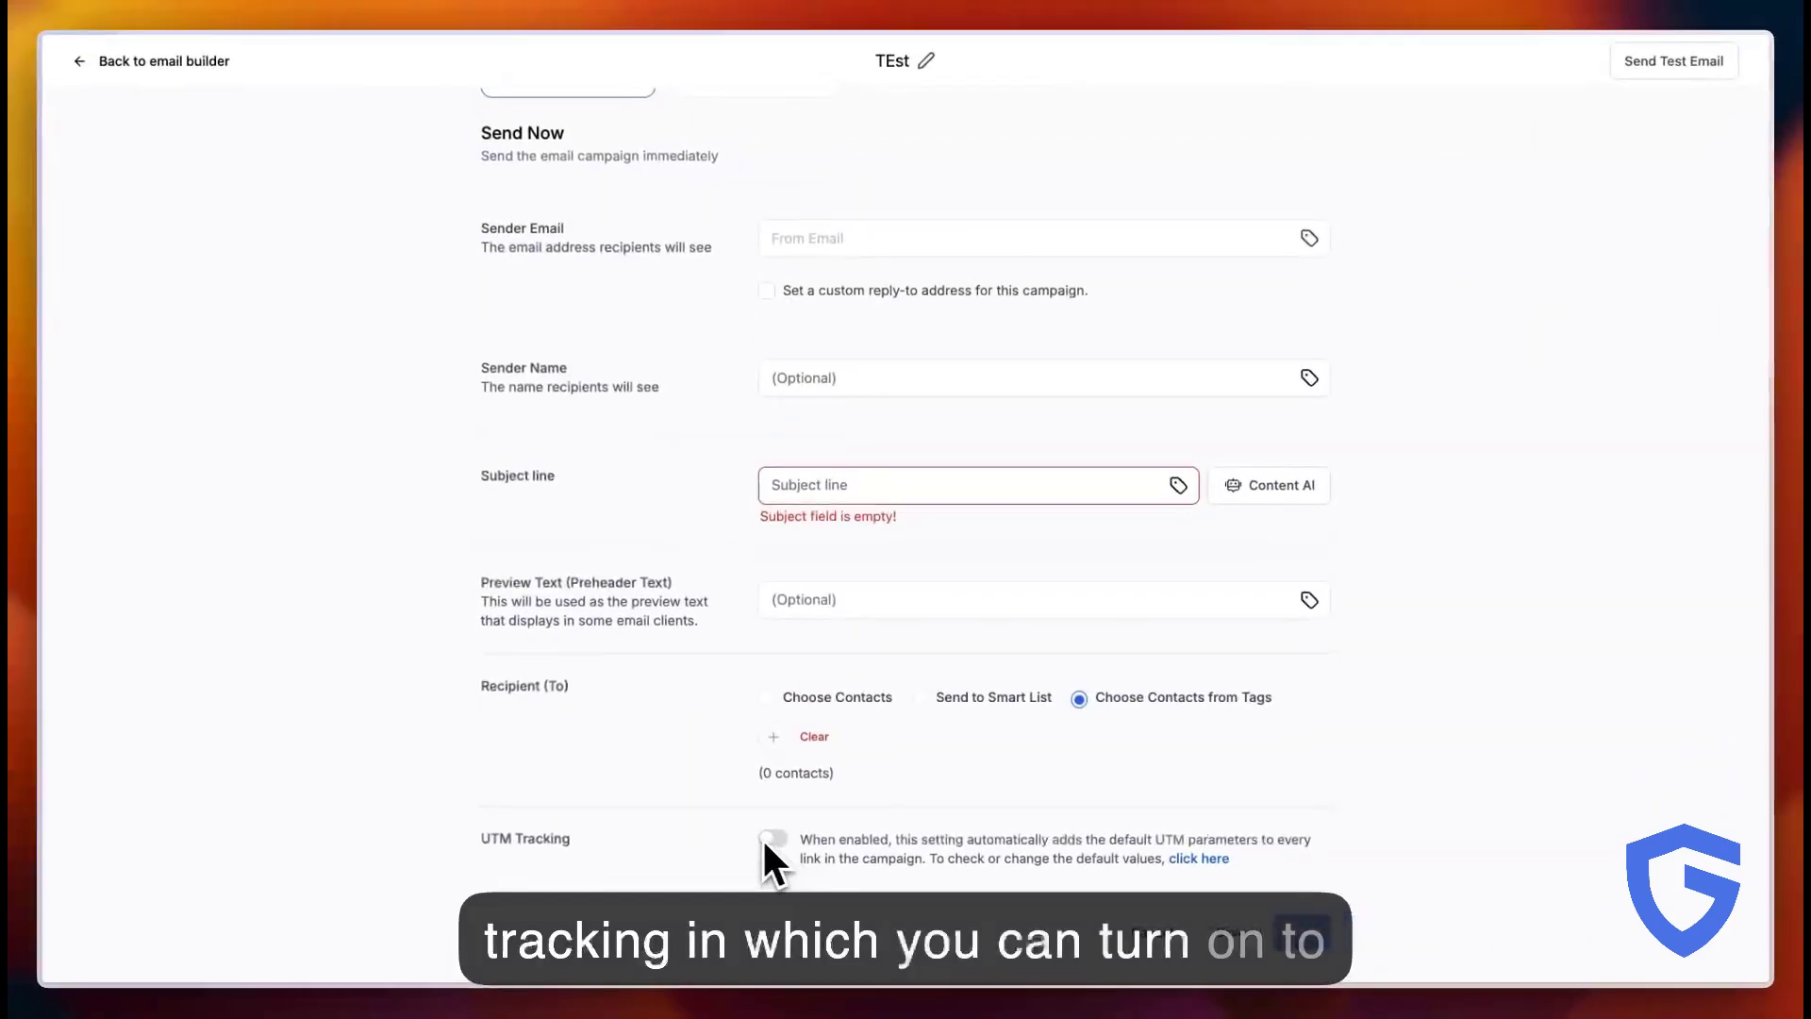
# Change the delivery method to Schedule and check the available dates and times for sending
pyautogui.scroll(4, 406, 810)
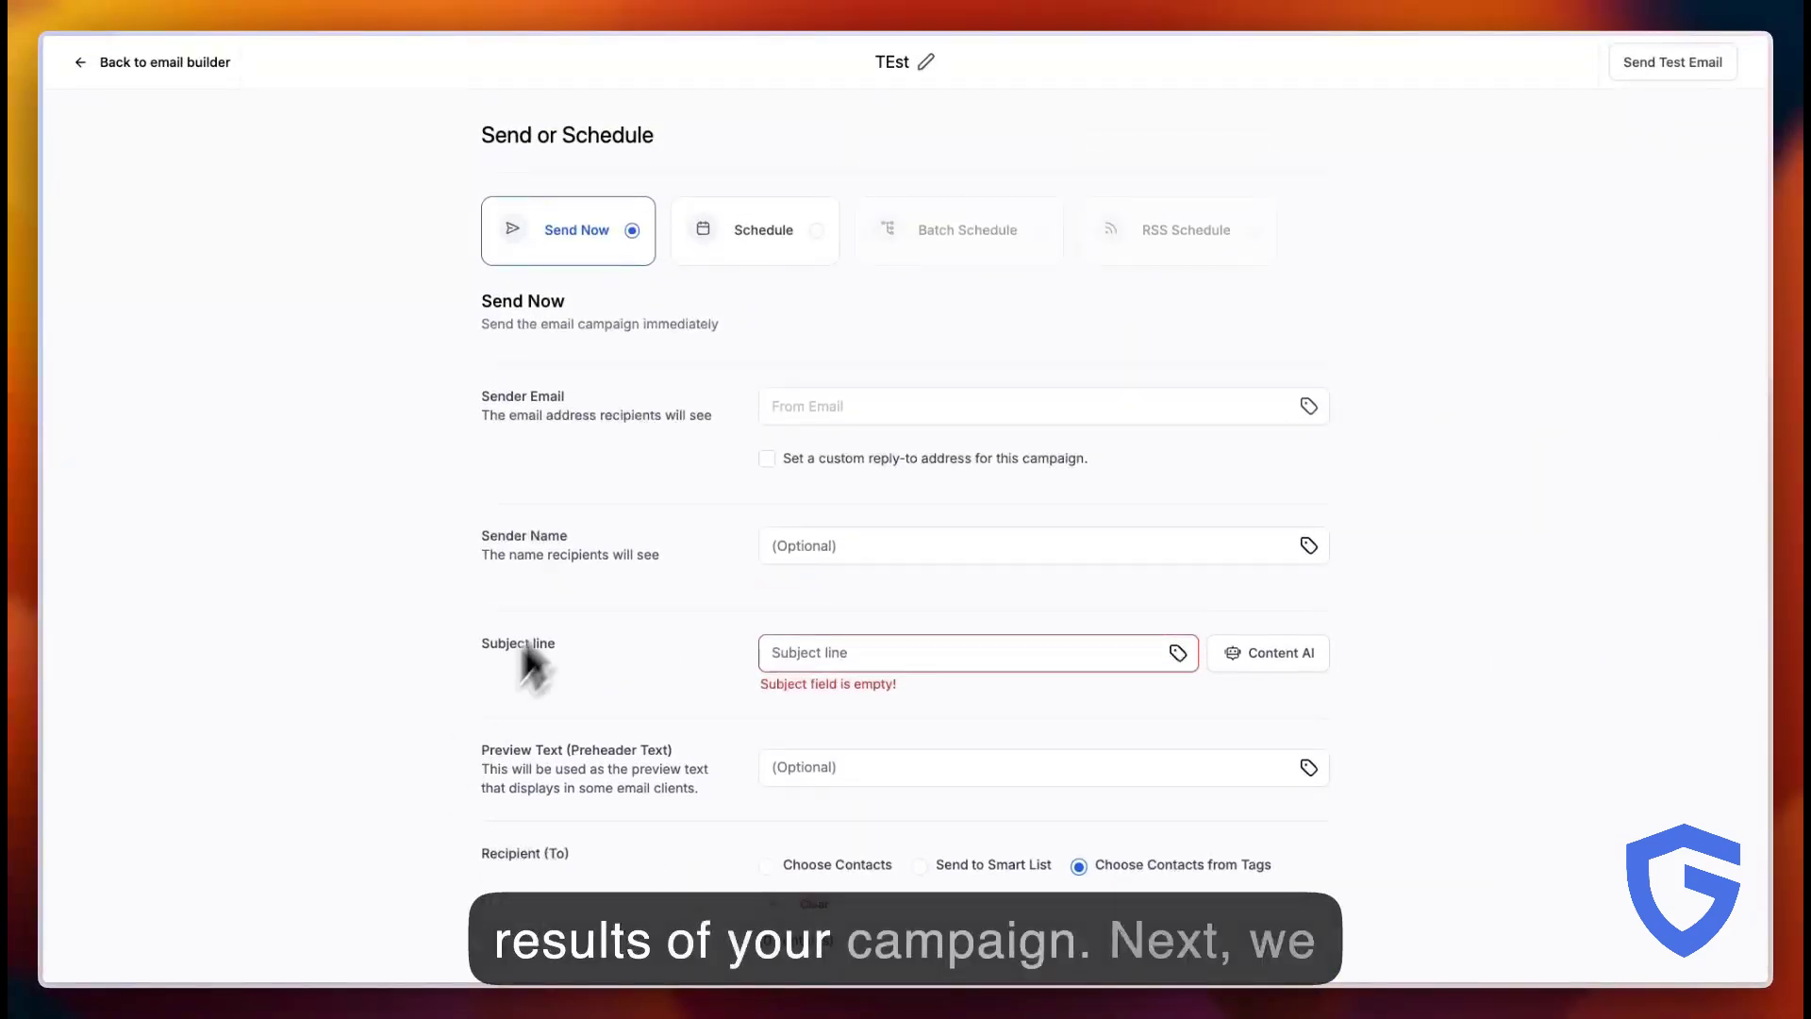
pyautogui.click(759, 241)
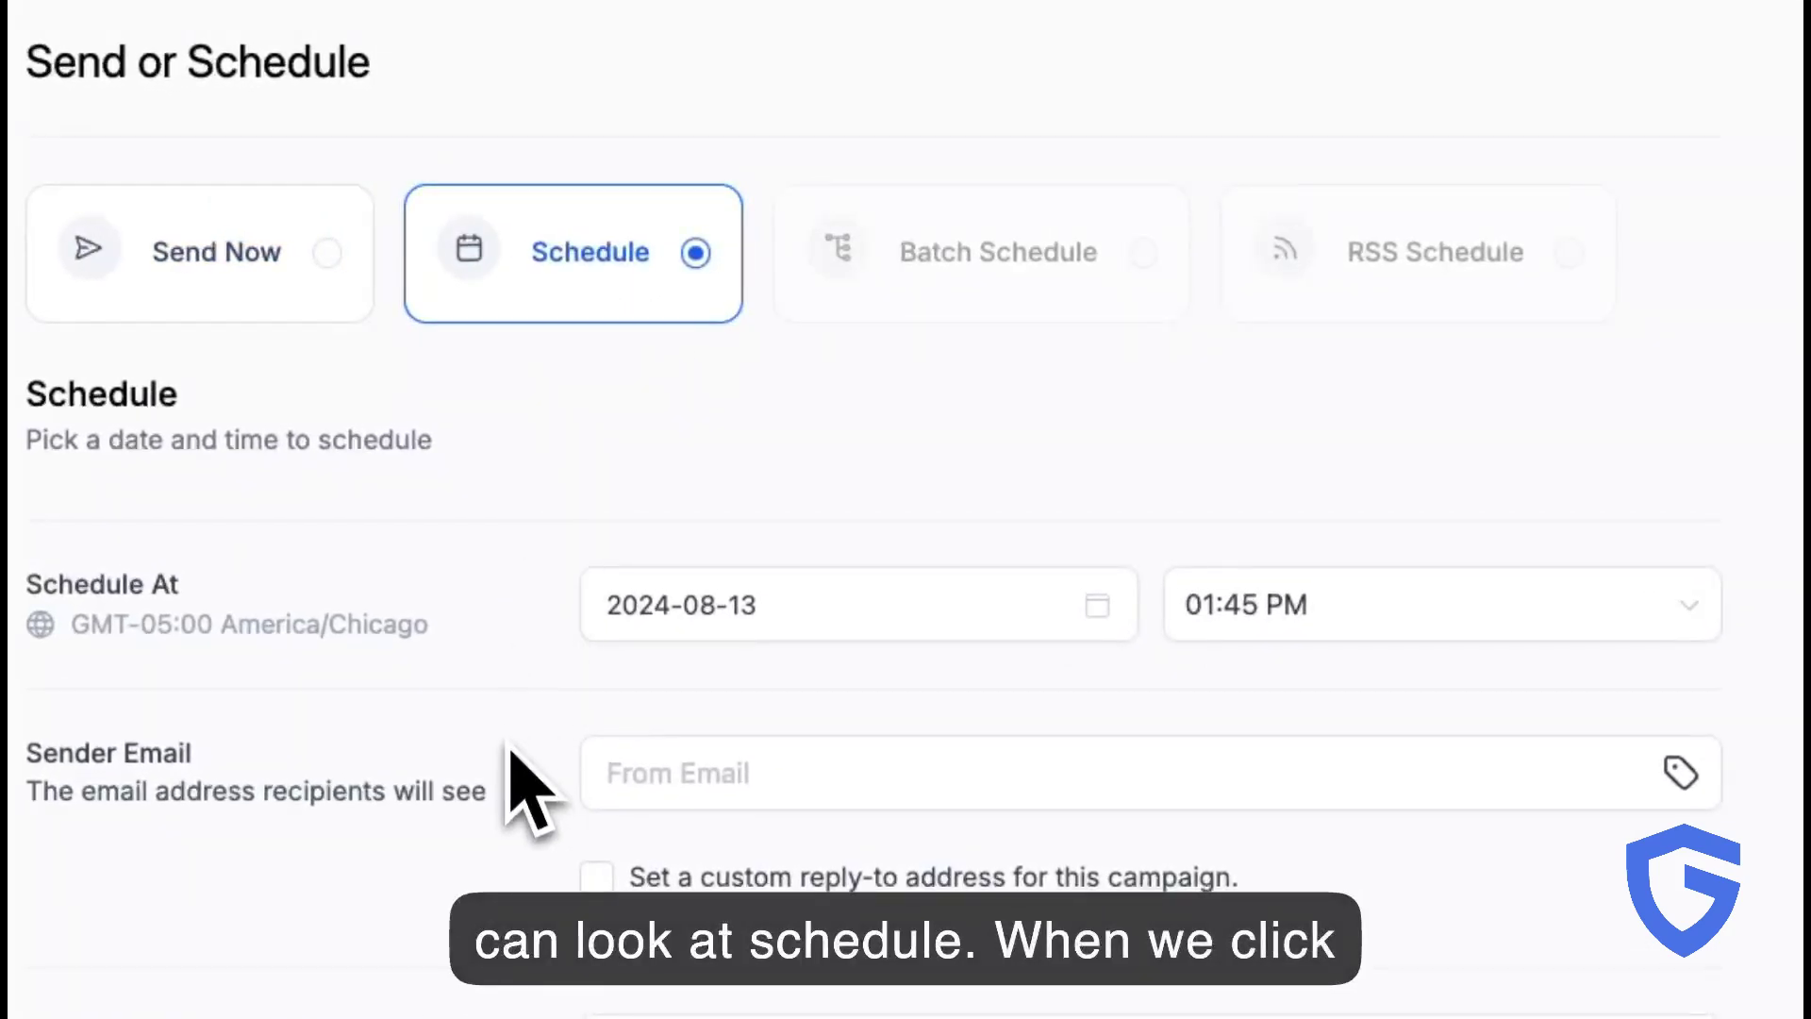
pyautogui.click(735, 613)
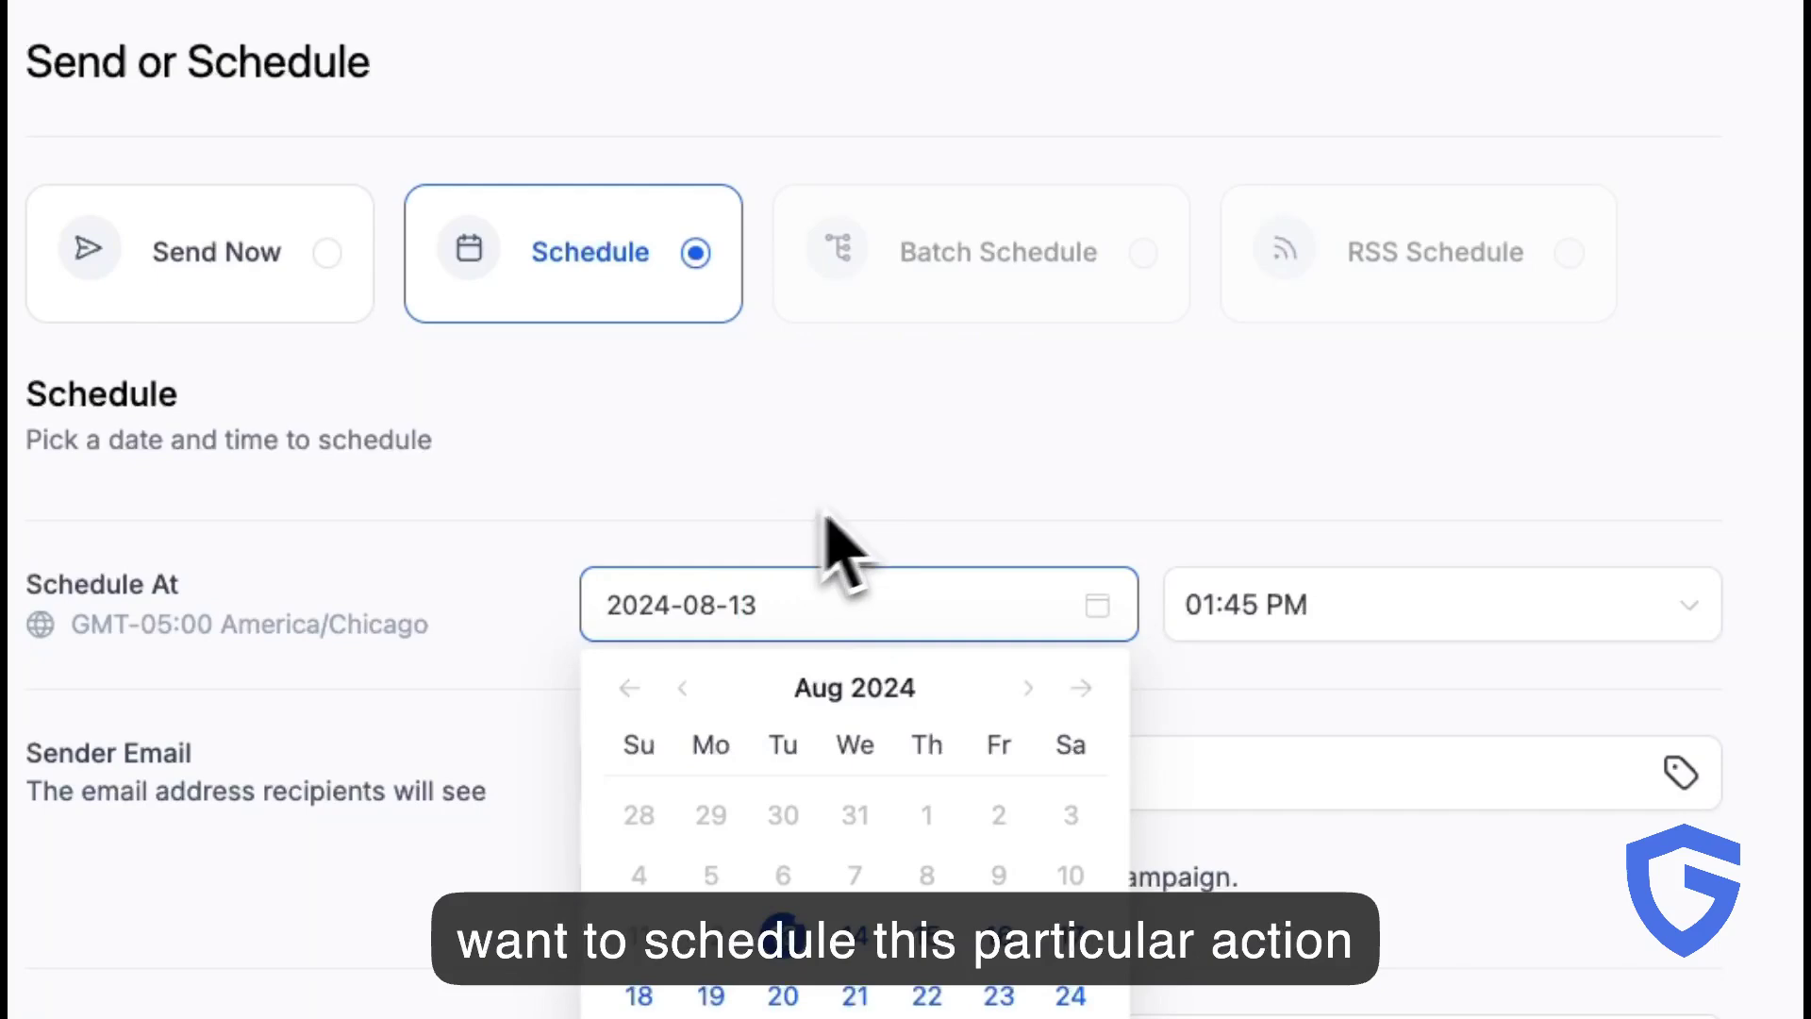
pyautogui.click(878, 514)
pyautogui.click(1297, 596)
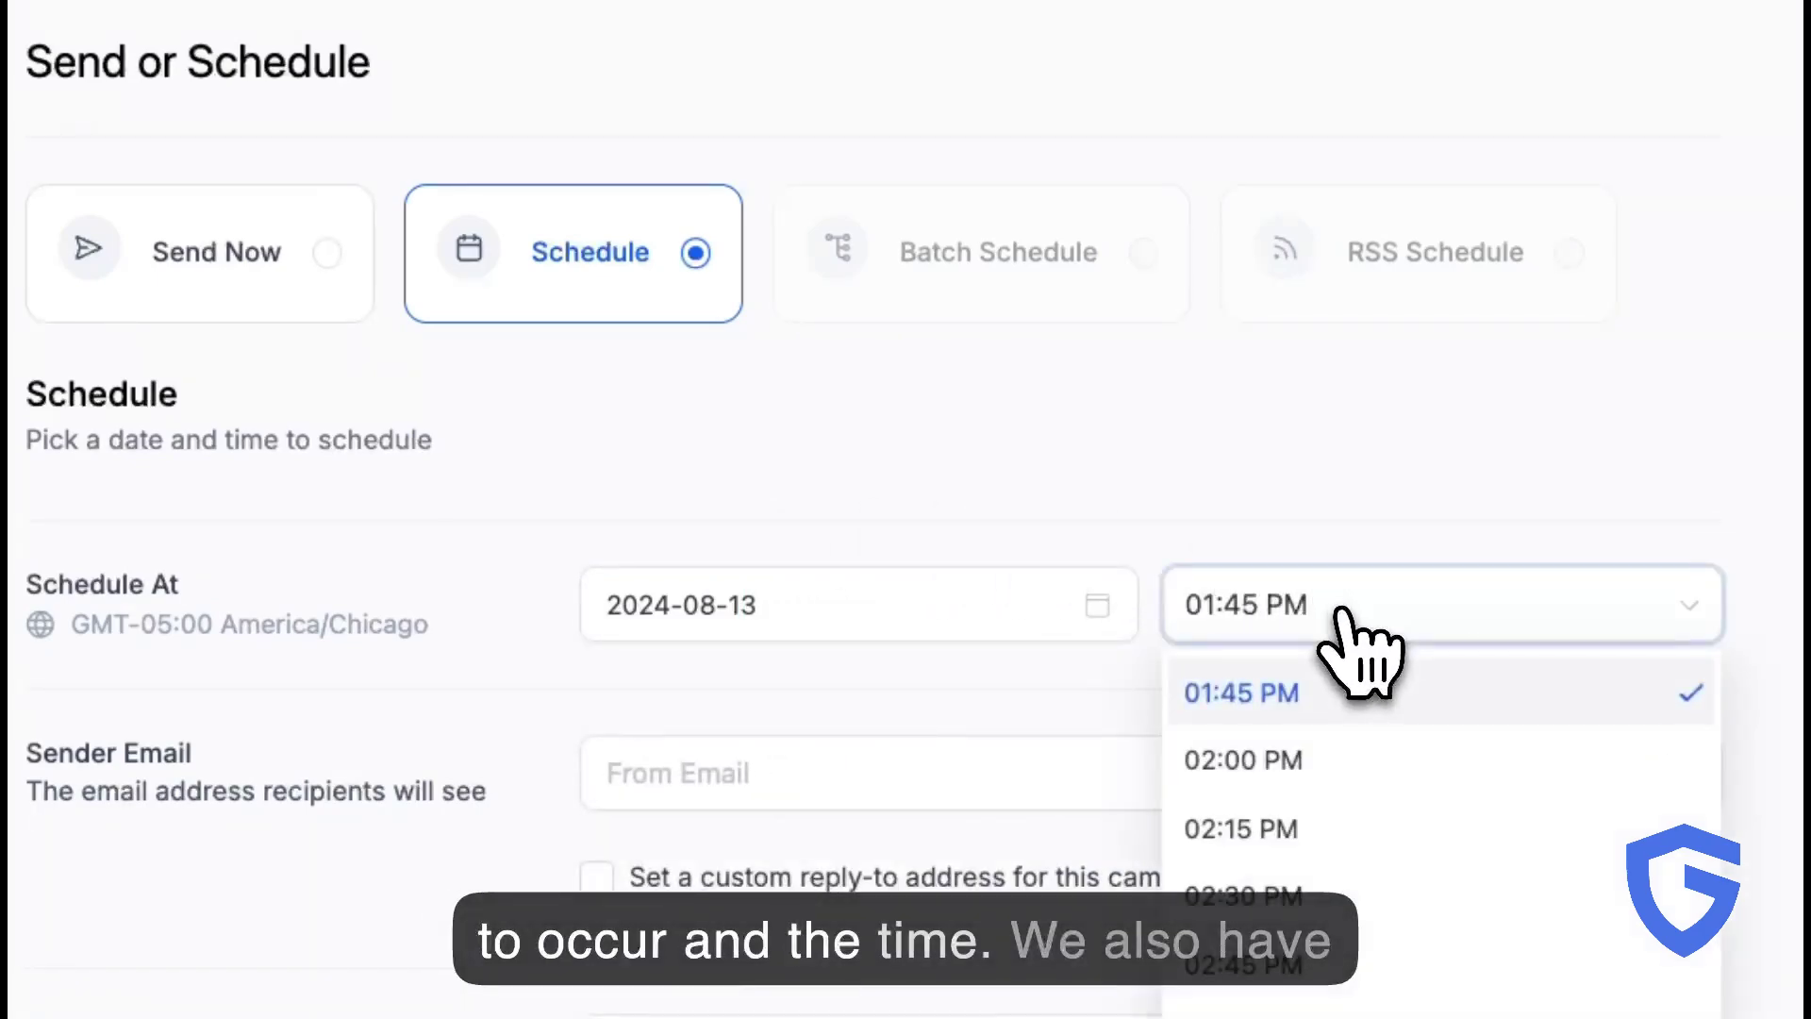
pyautogui.click(491, 745)
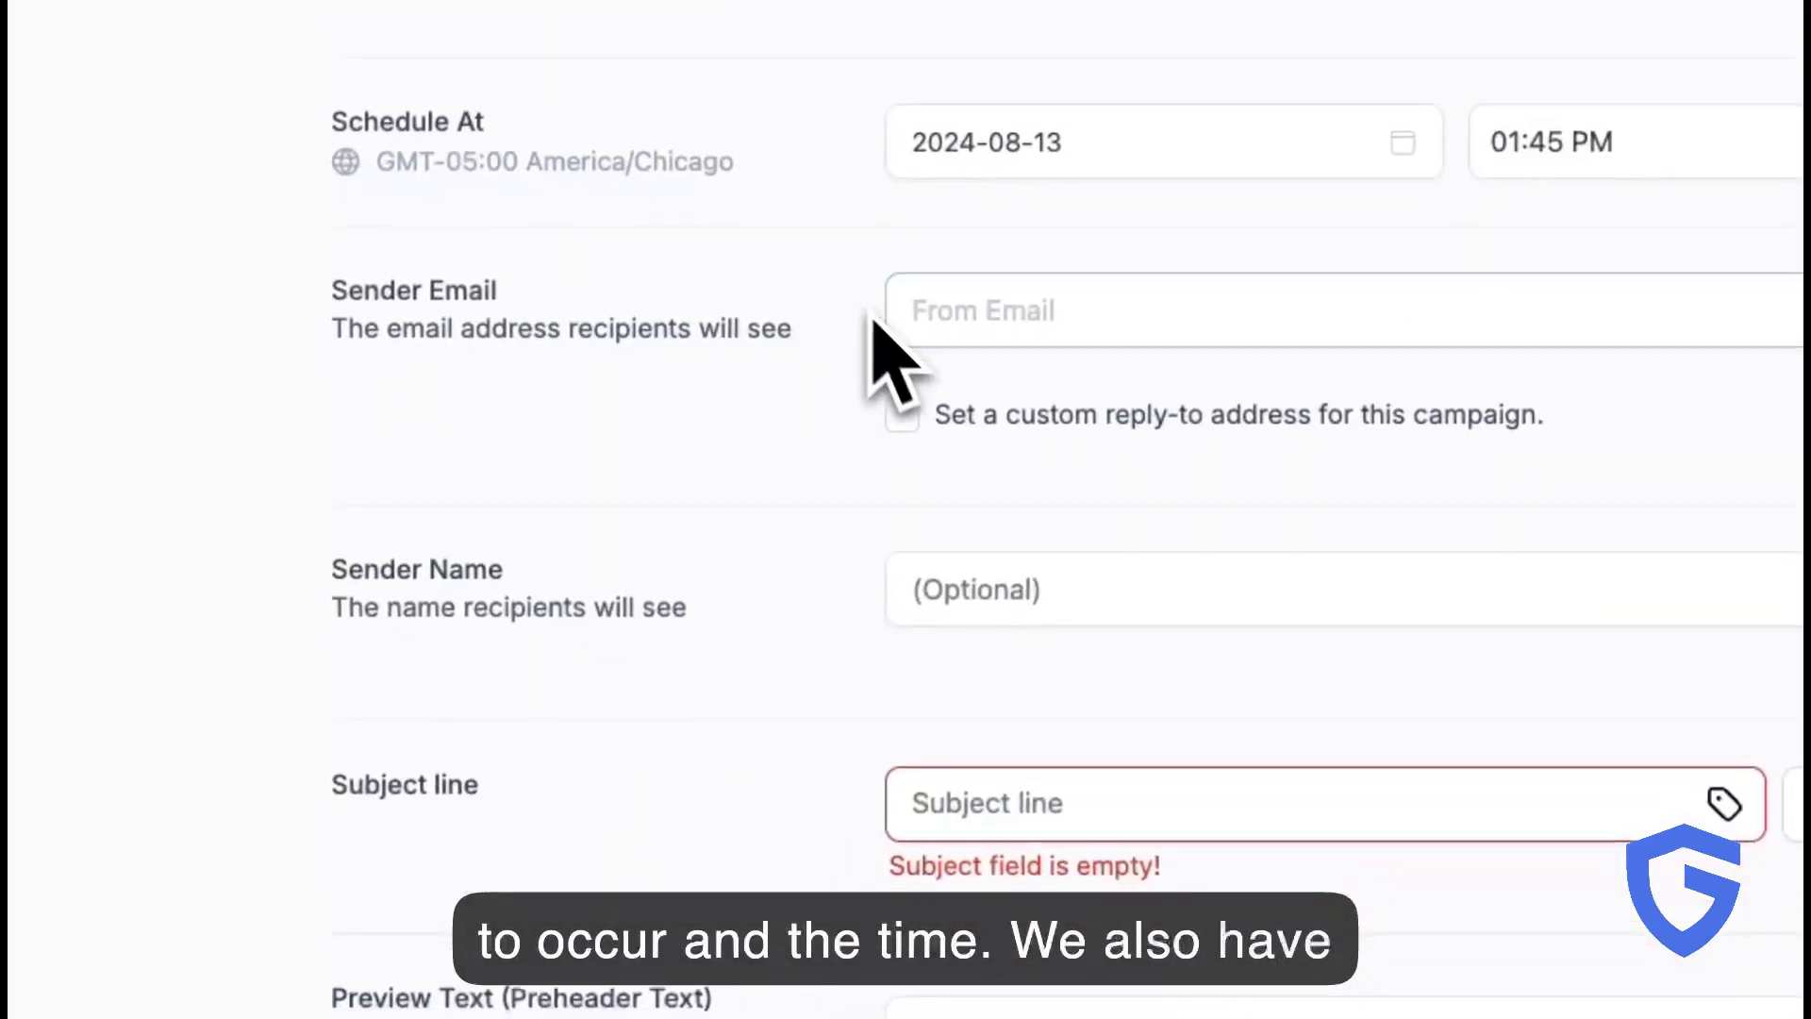
# Review the scheduled campaign's sender, subject and preview fields and set the recipients to Choose Contacts
pyautogui.scroll(-3, 830, 514)
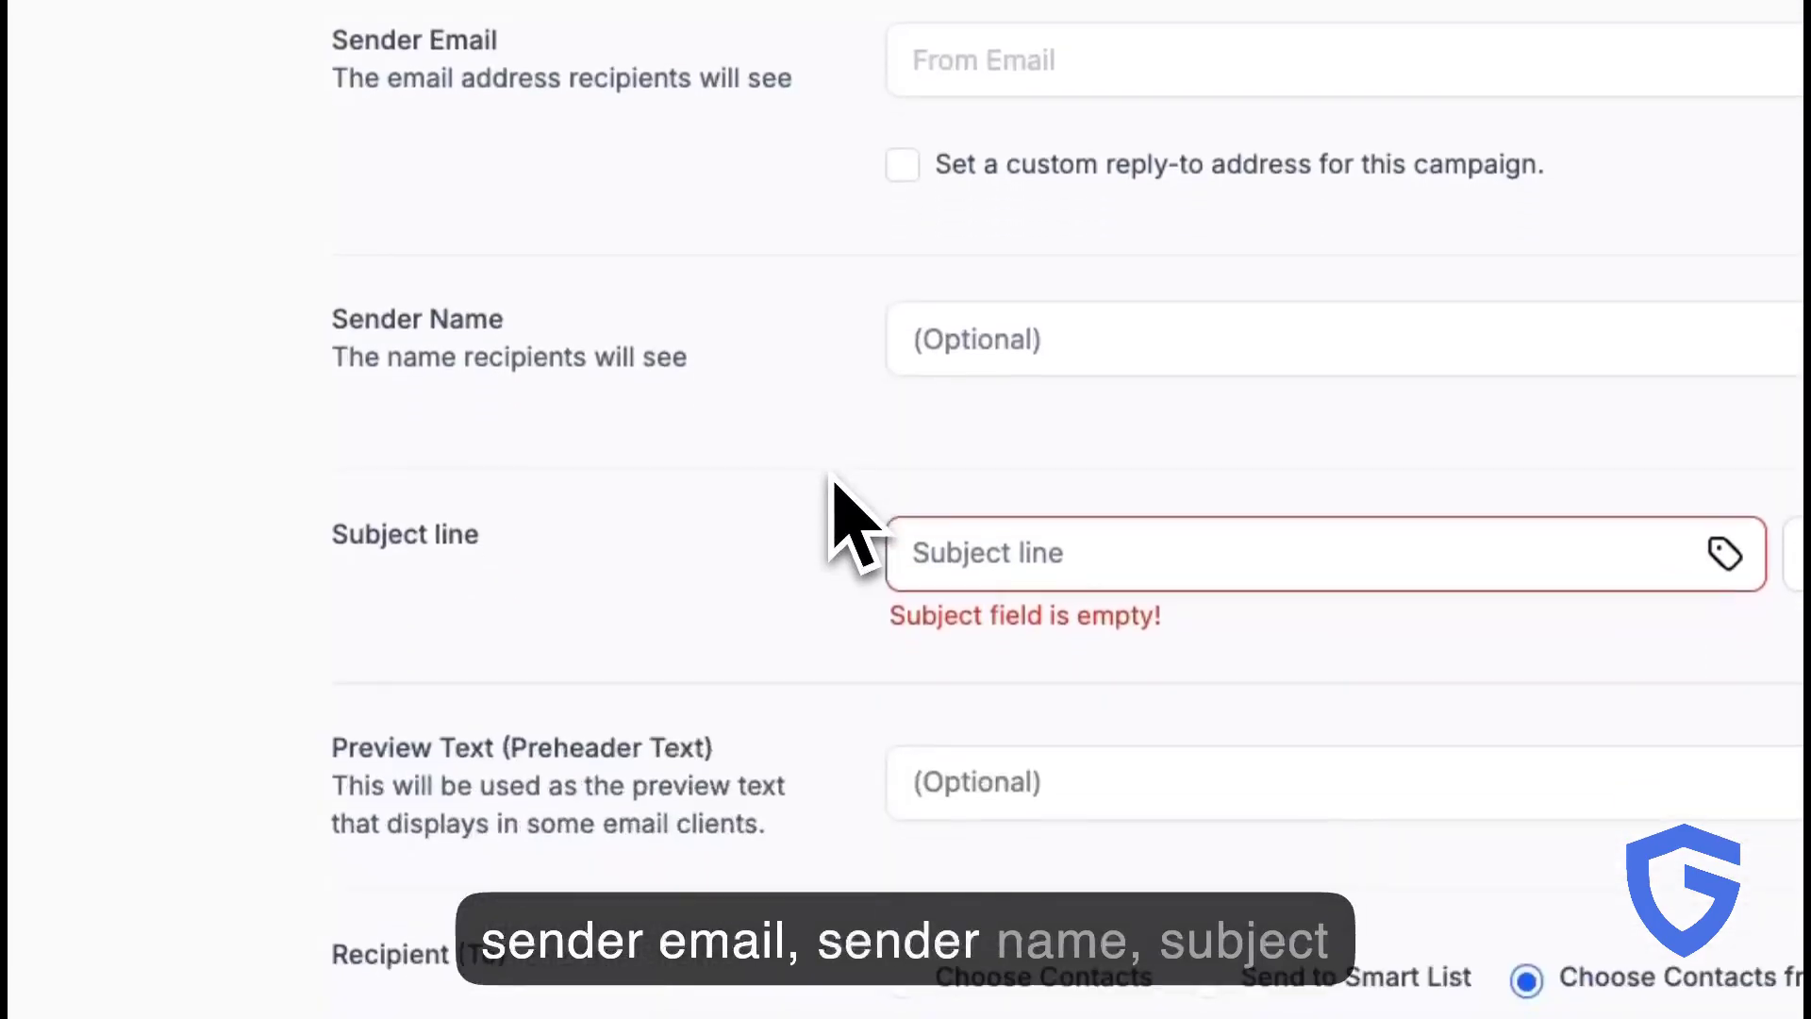
pyautogui.scroll(-2, 831, 623)
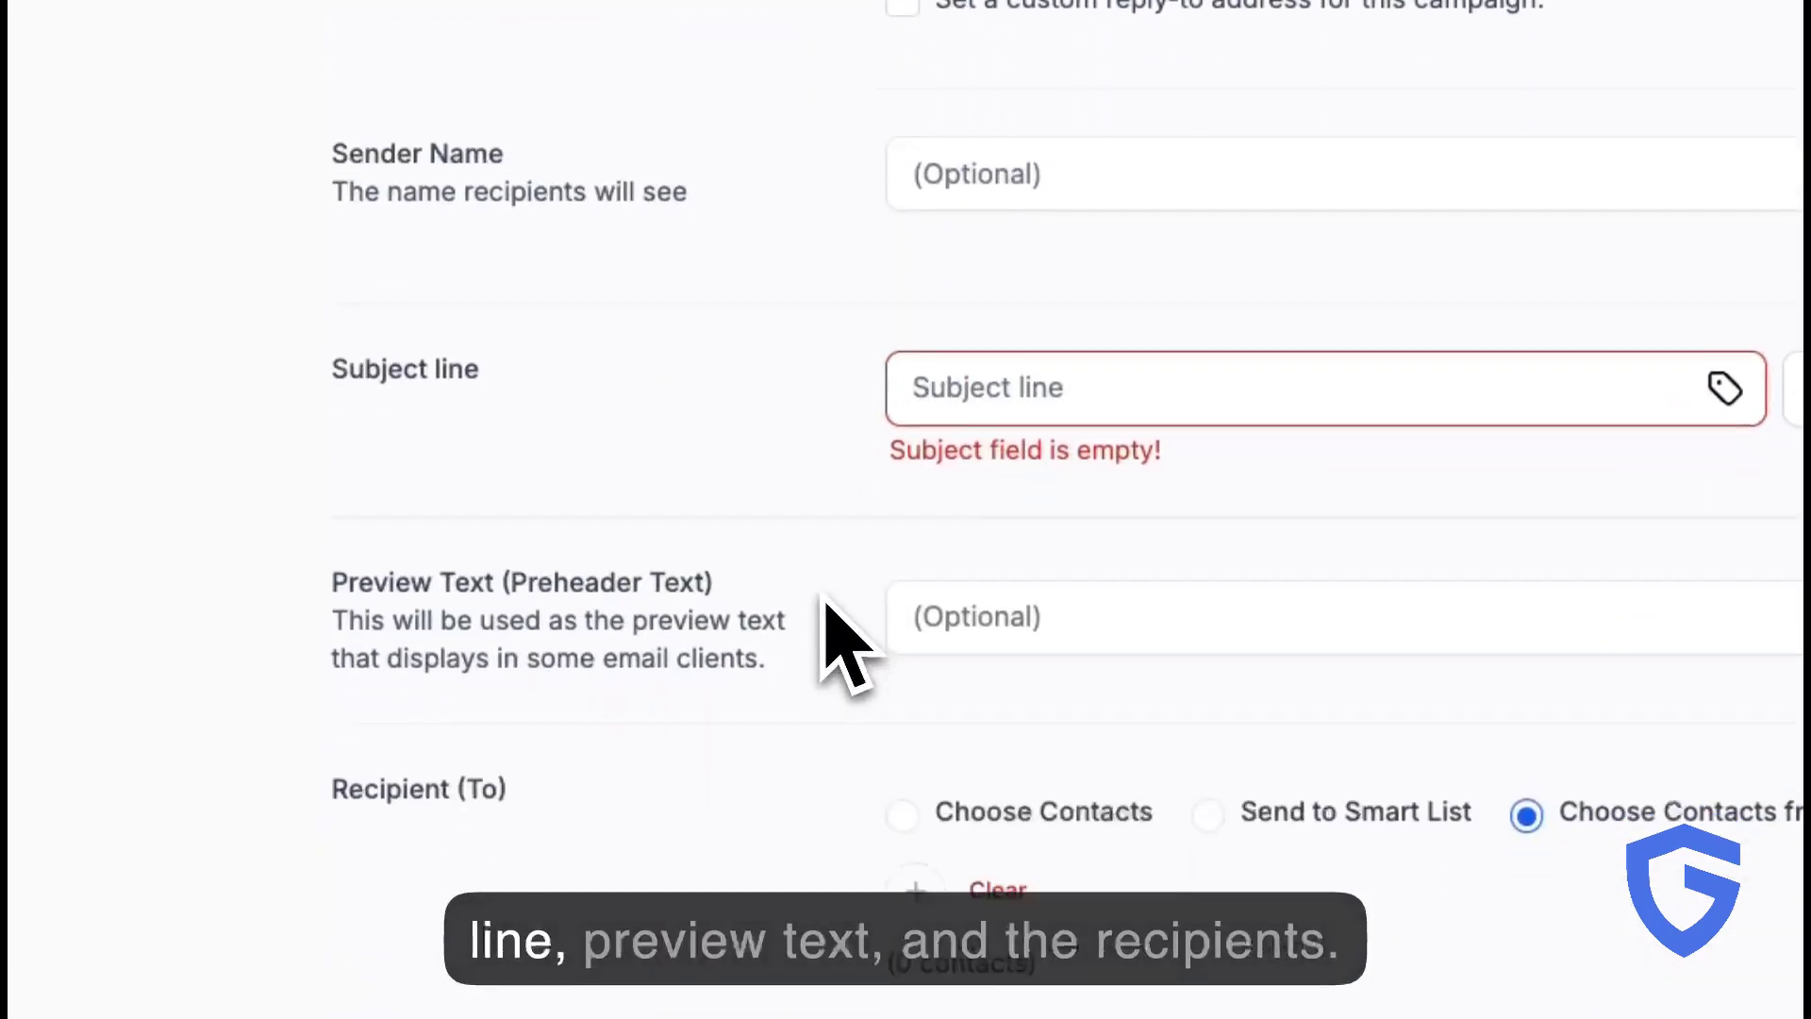
pyautogui.scroll(-1, 881, 739)
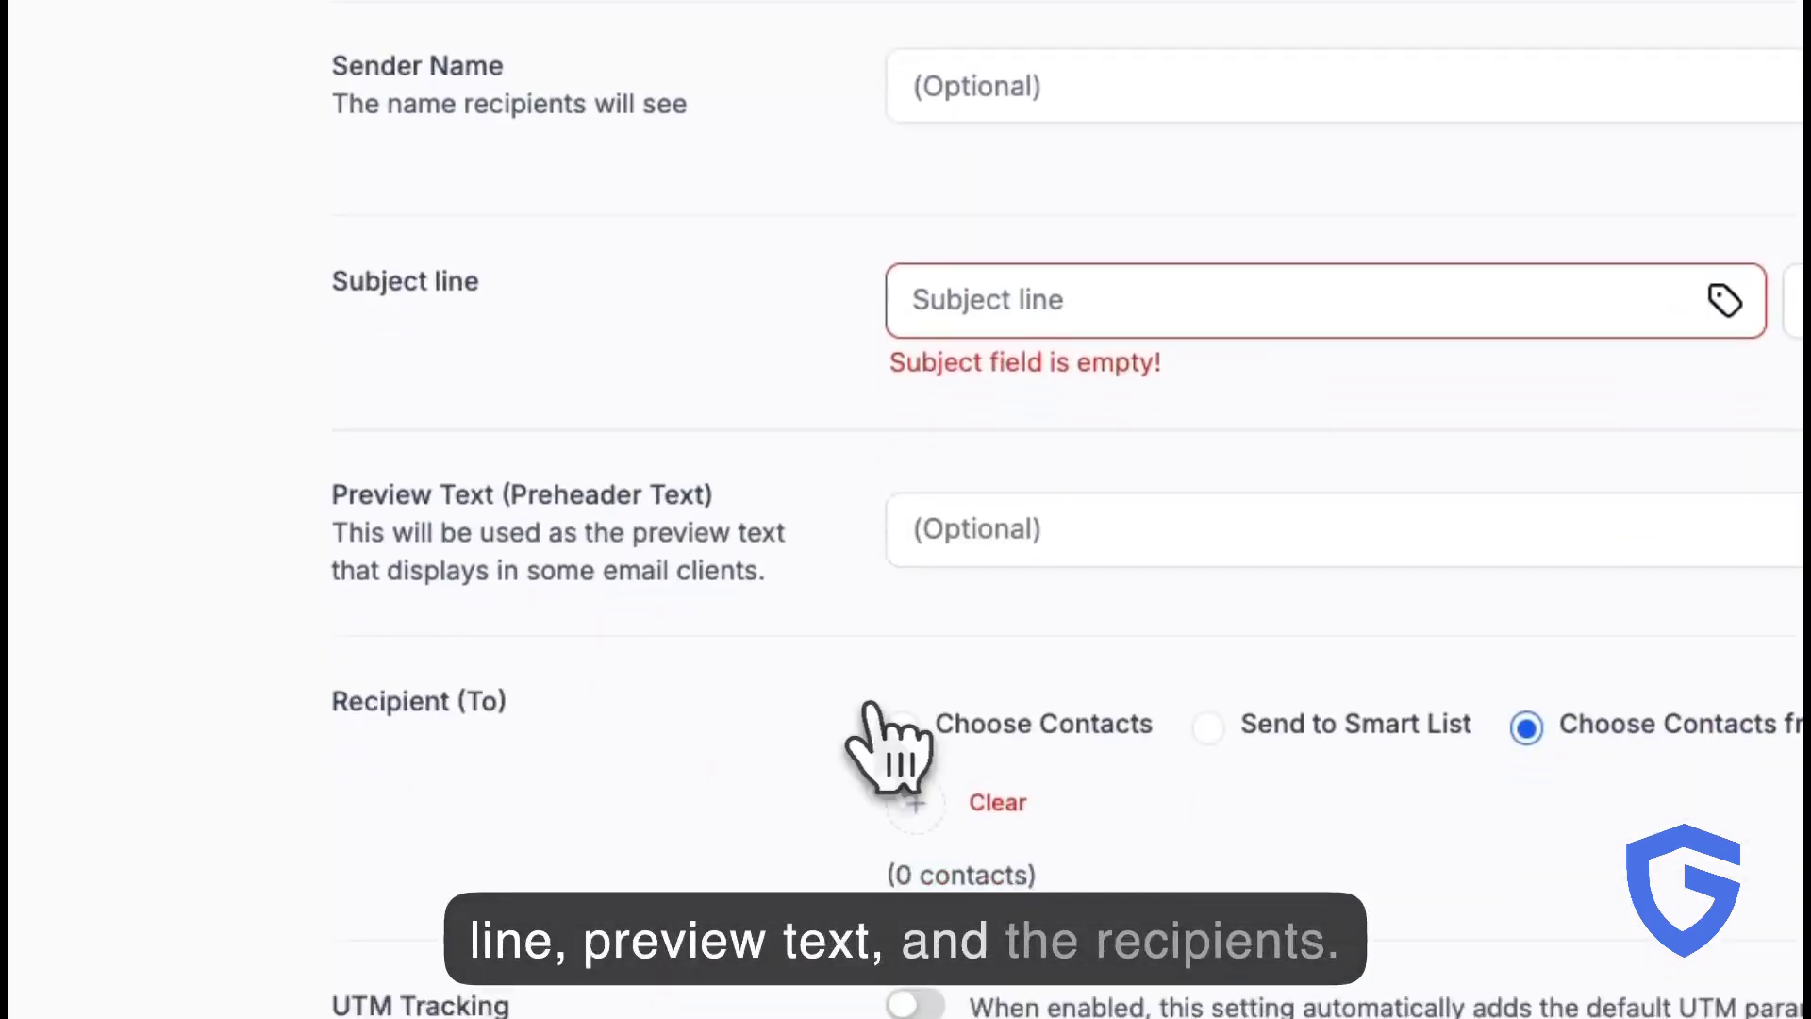
pyautogui.click(903, 726)
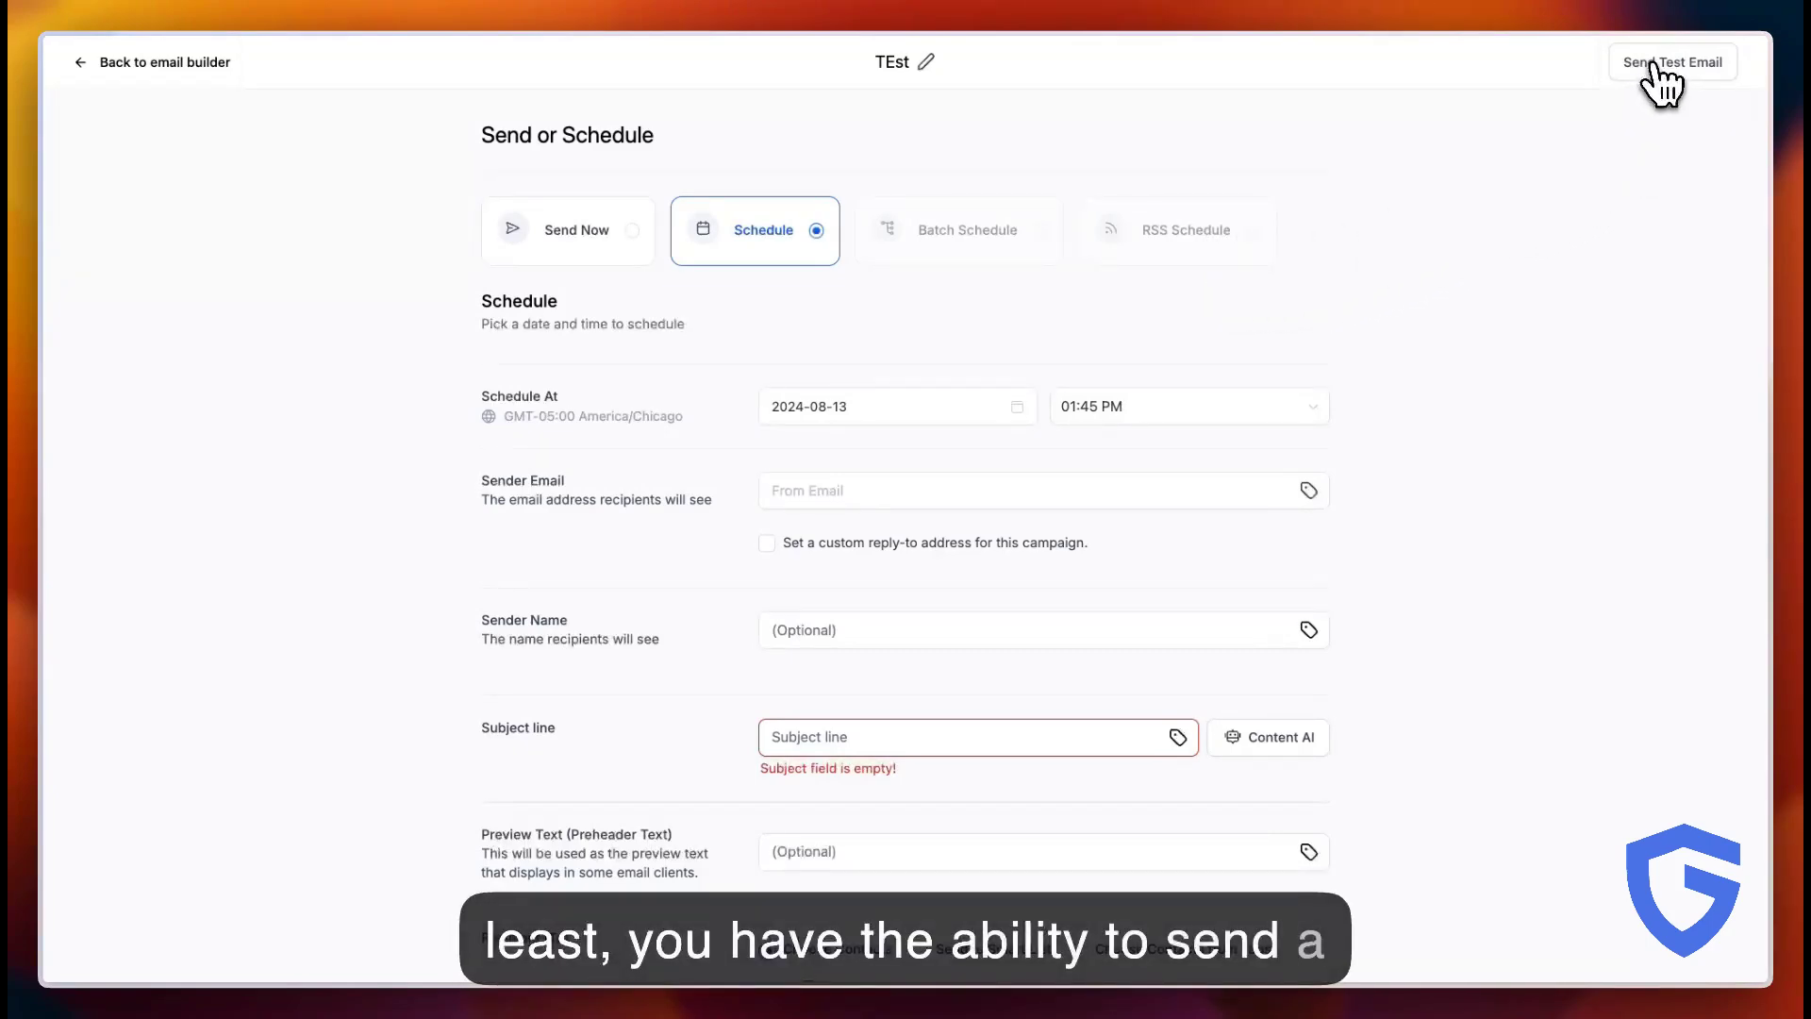
# Check the test email form's sender, recipient, preview text and subject fields, and close it without sending
pyautogui.click(1654, 66)
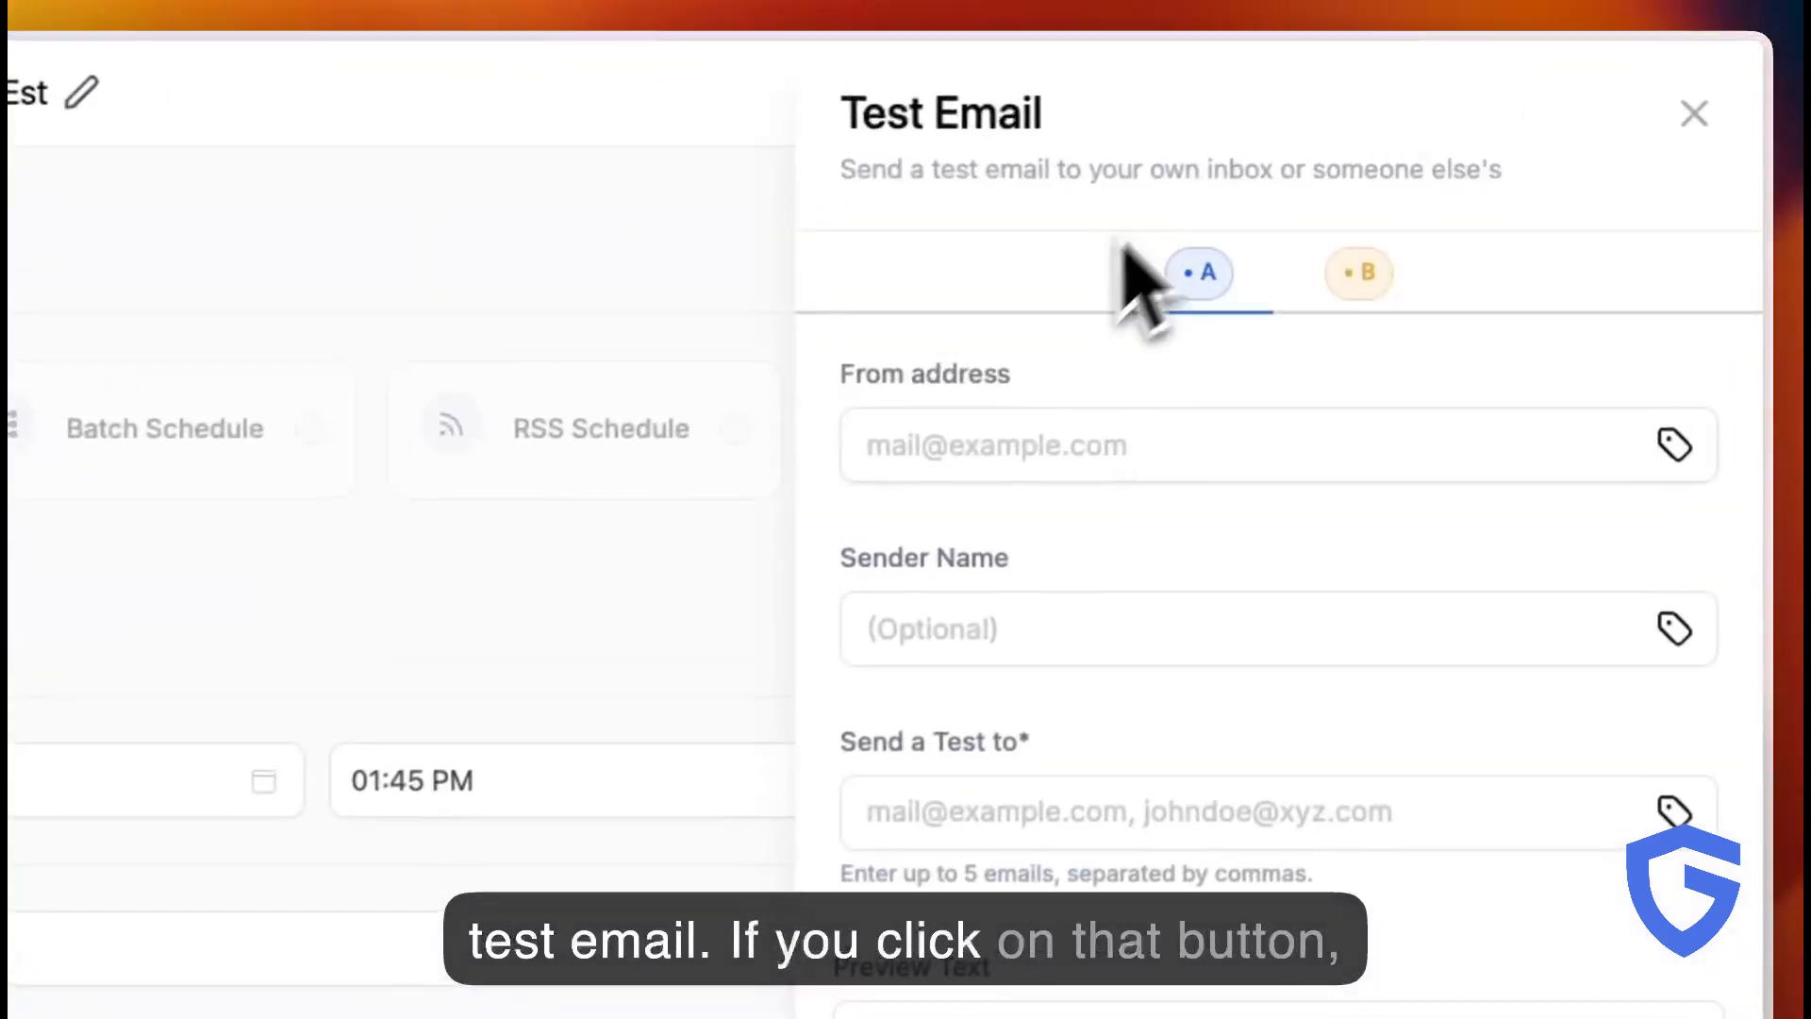
pyautogui.click(1152, 465)
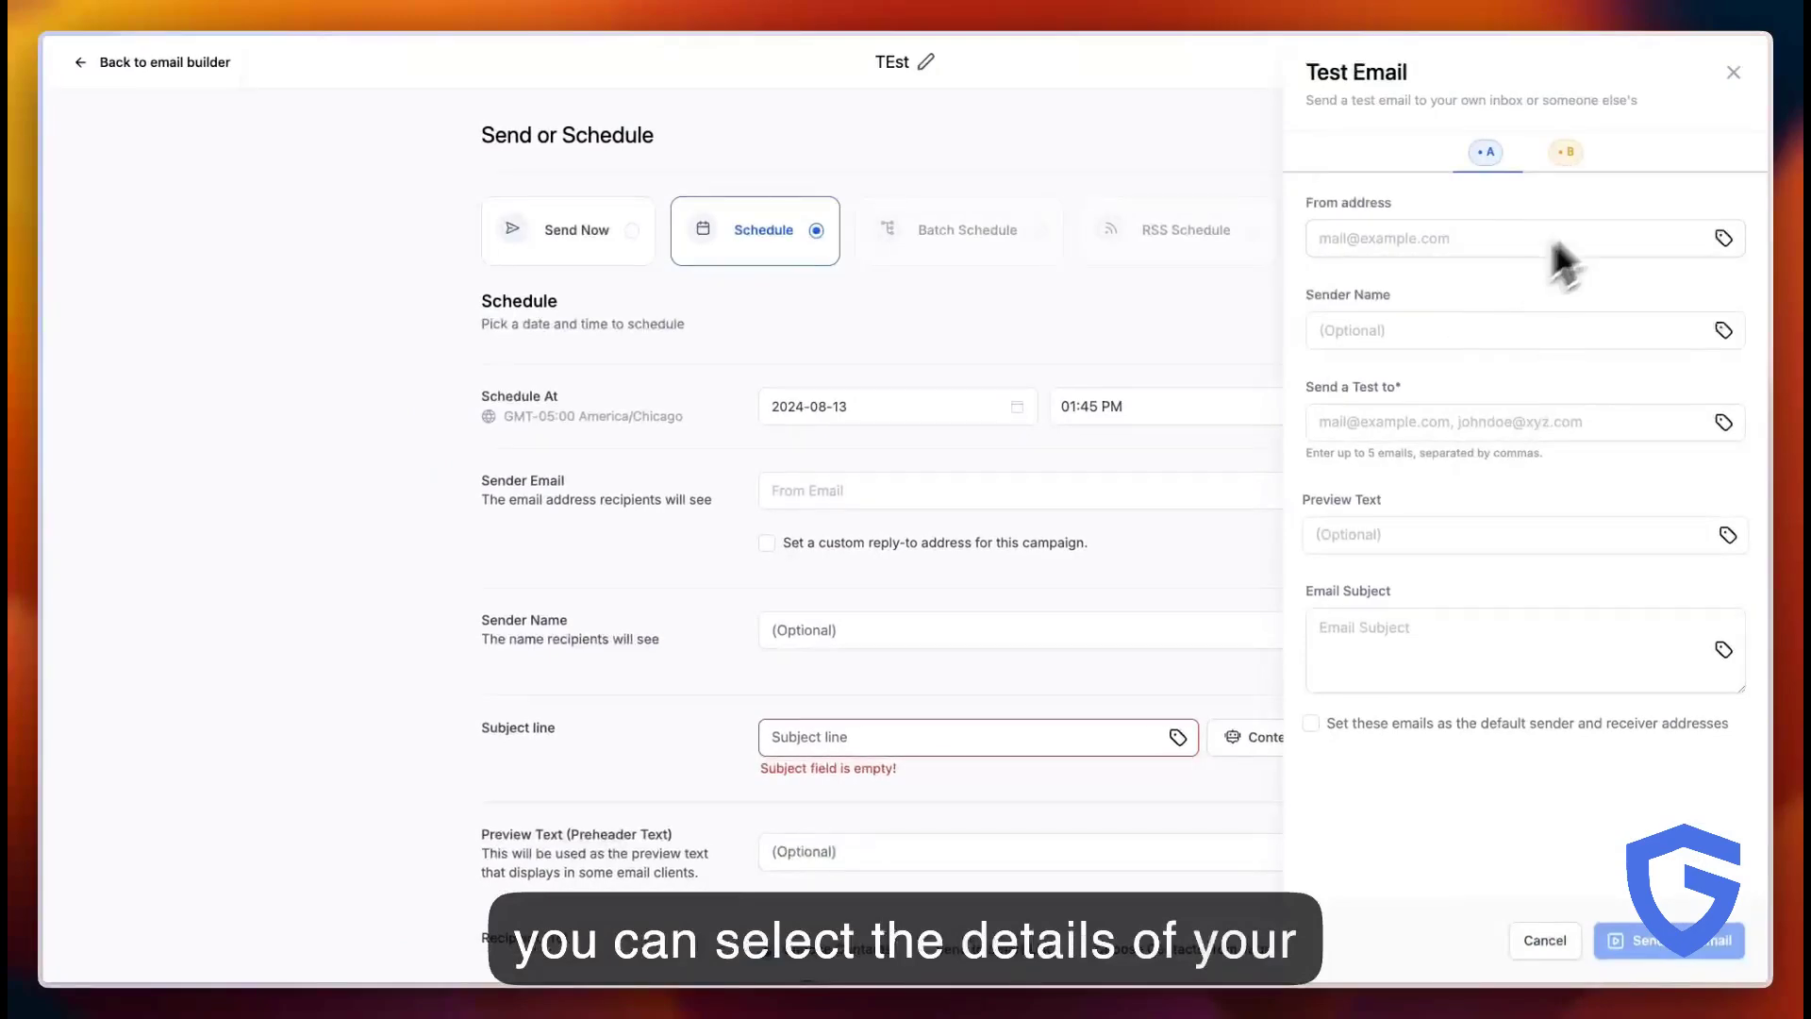
pyautogui.click(1733, 73)
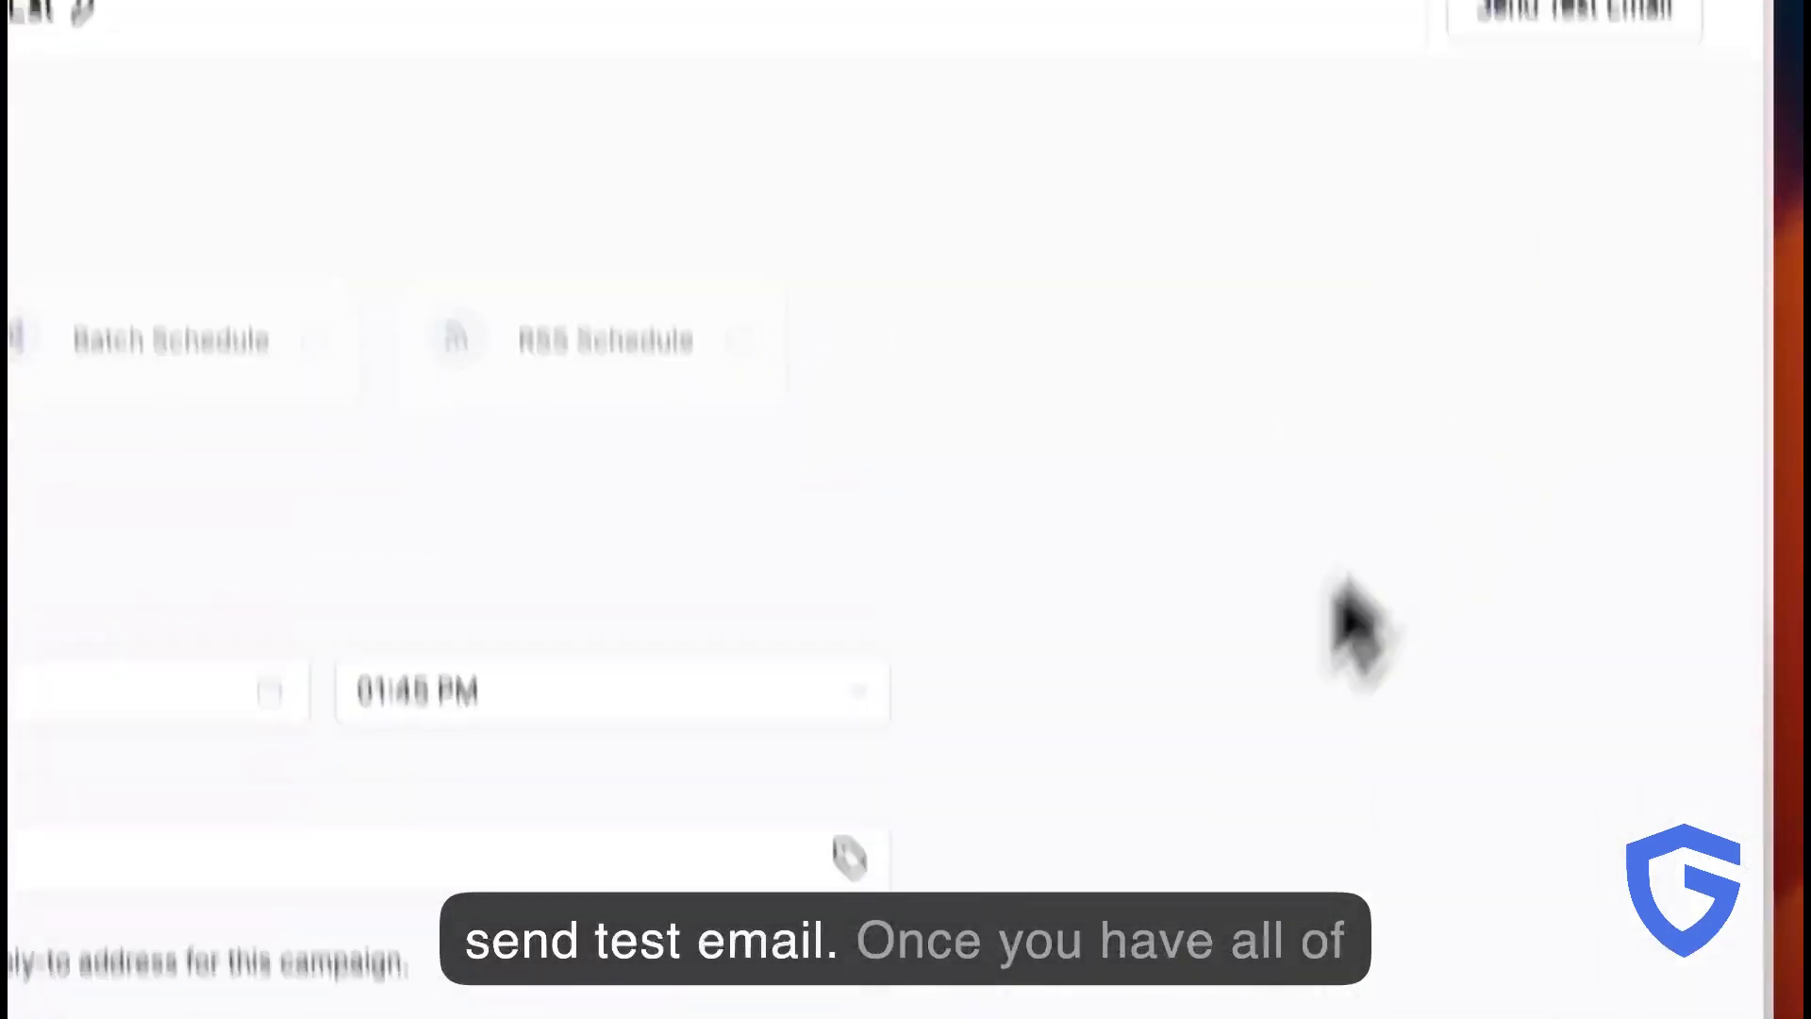
pyautogui.scroll(-10, 1144, 679)
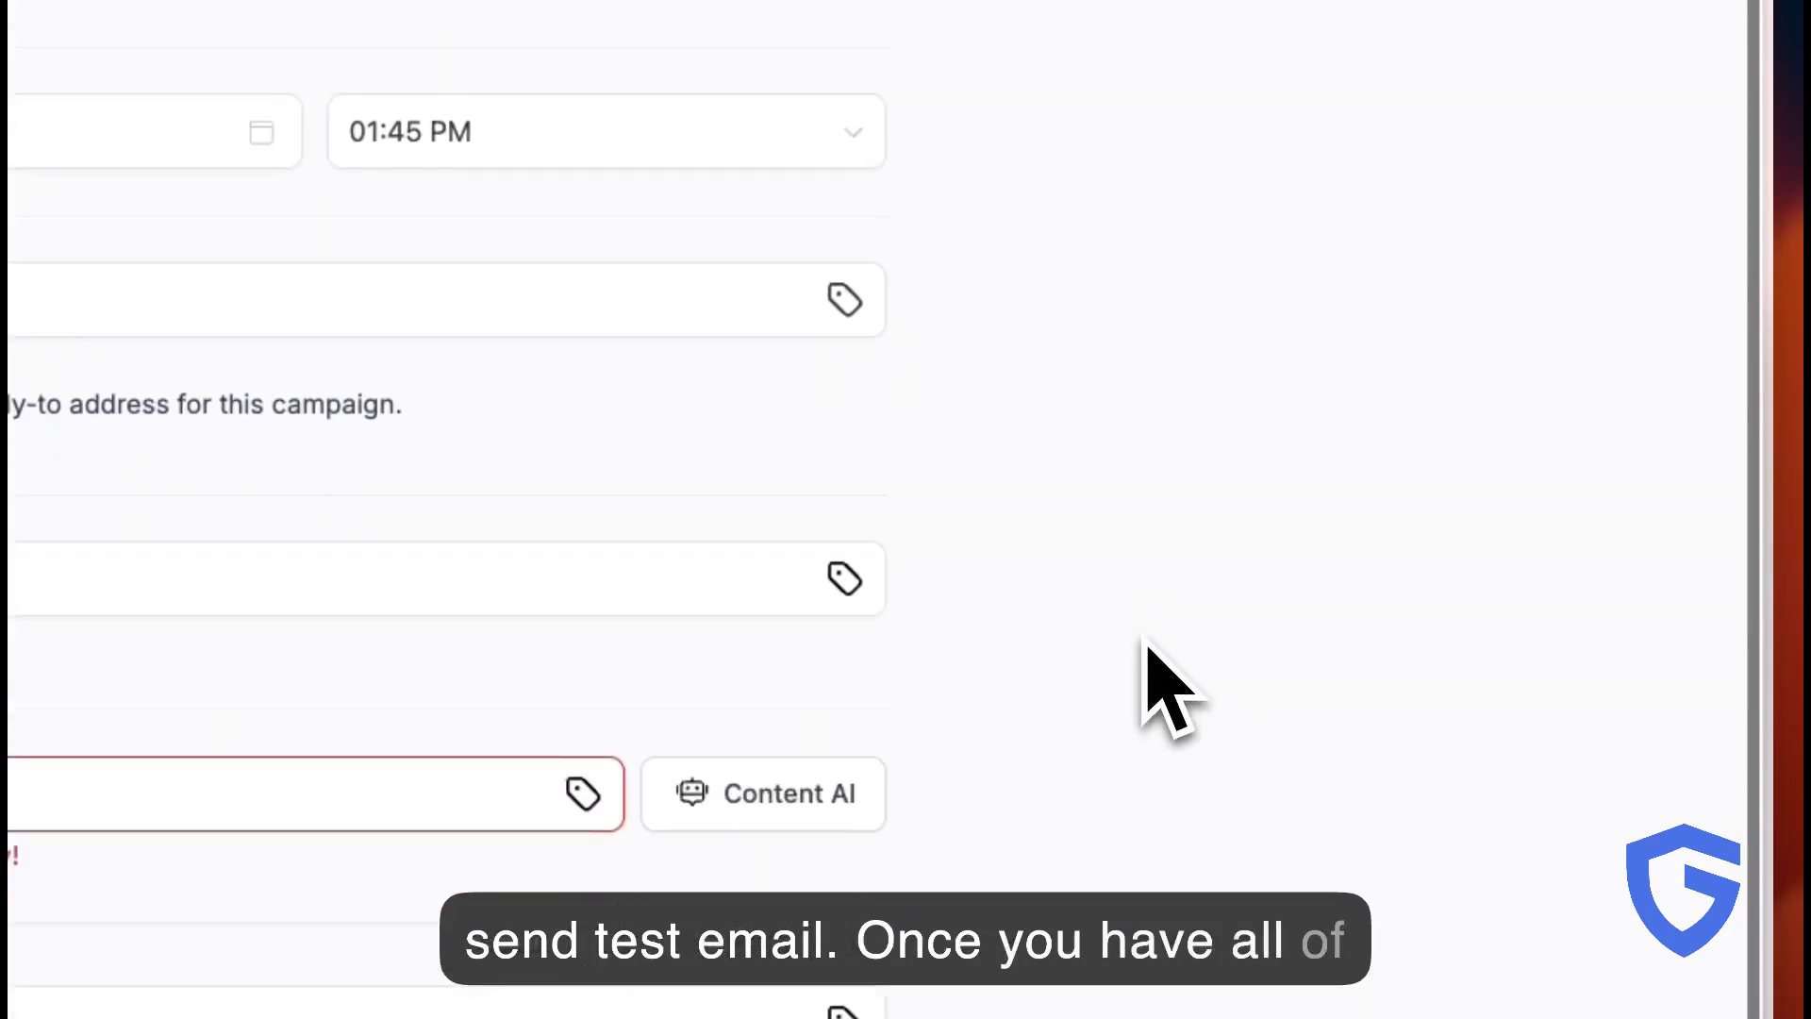